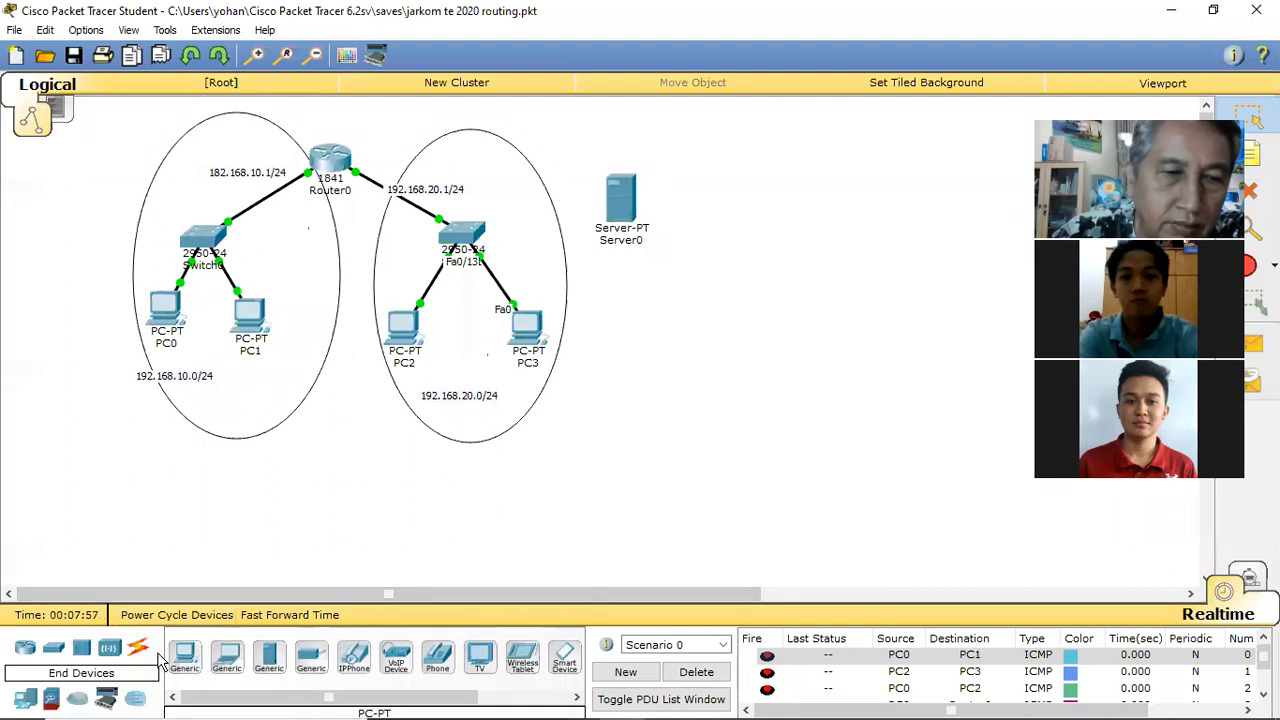
Connect FastEthernet0/1 on Switch1 to FastEthernet0 on Server0 with a Copper Straight-Through cable
{"action": "left_click", "coordinate": [139, 651]}
{"action": "left_click", "coordinate": [269, 656]}
{"action": "left_click", "coordinate": [470, 232]}
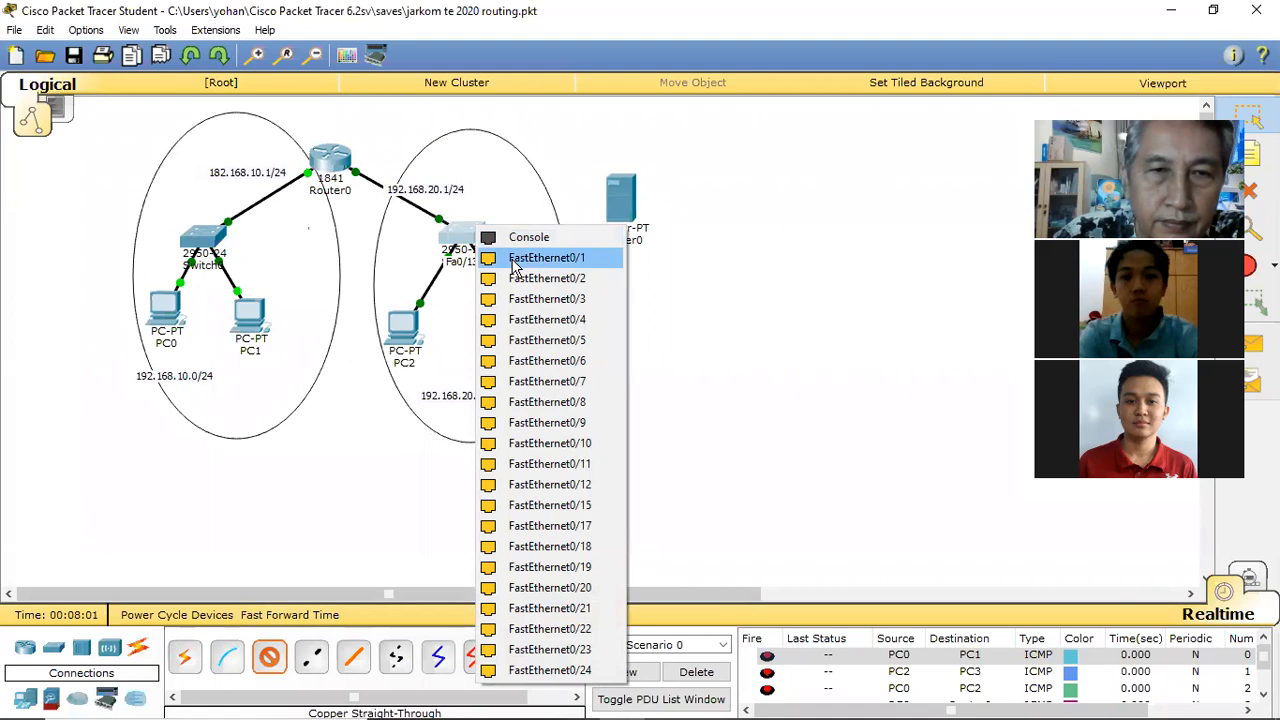
{"action": "left_click", "coordinate": [523, 257]}
{"action": "left_click", "coordinate": [614, 200]}
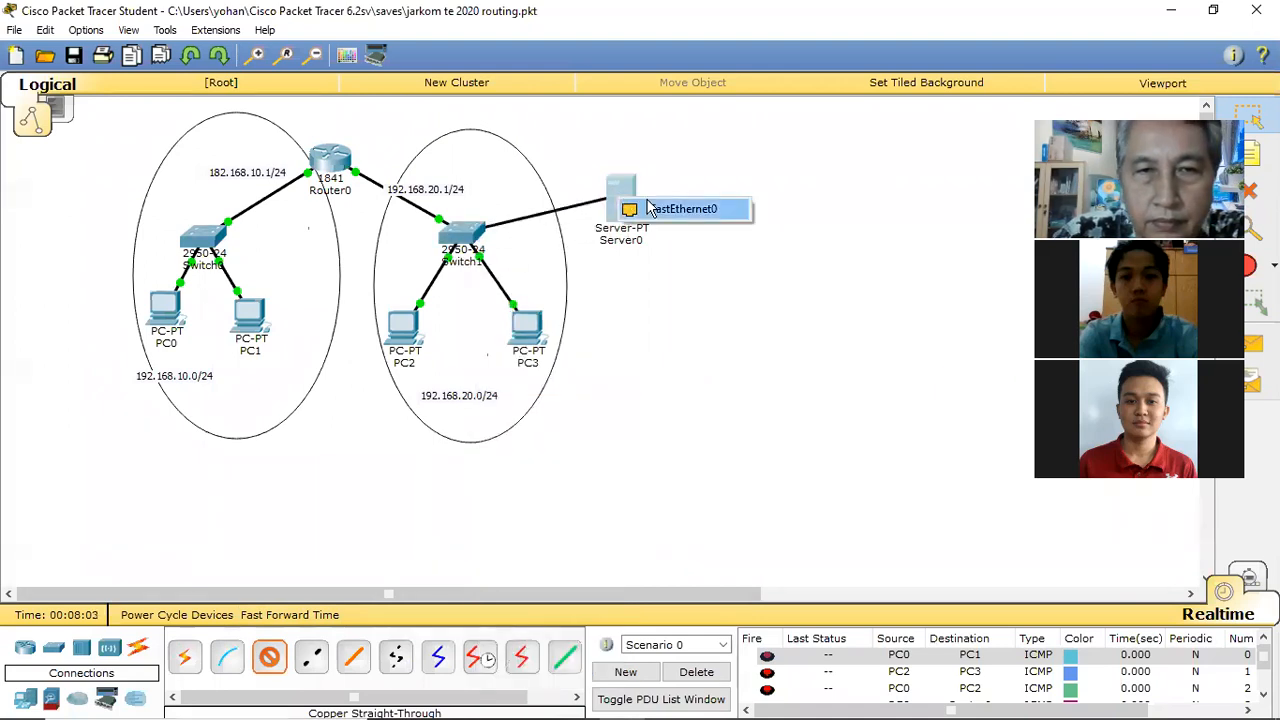
{"action": "left_click", "coordinate": [652, 207]}
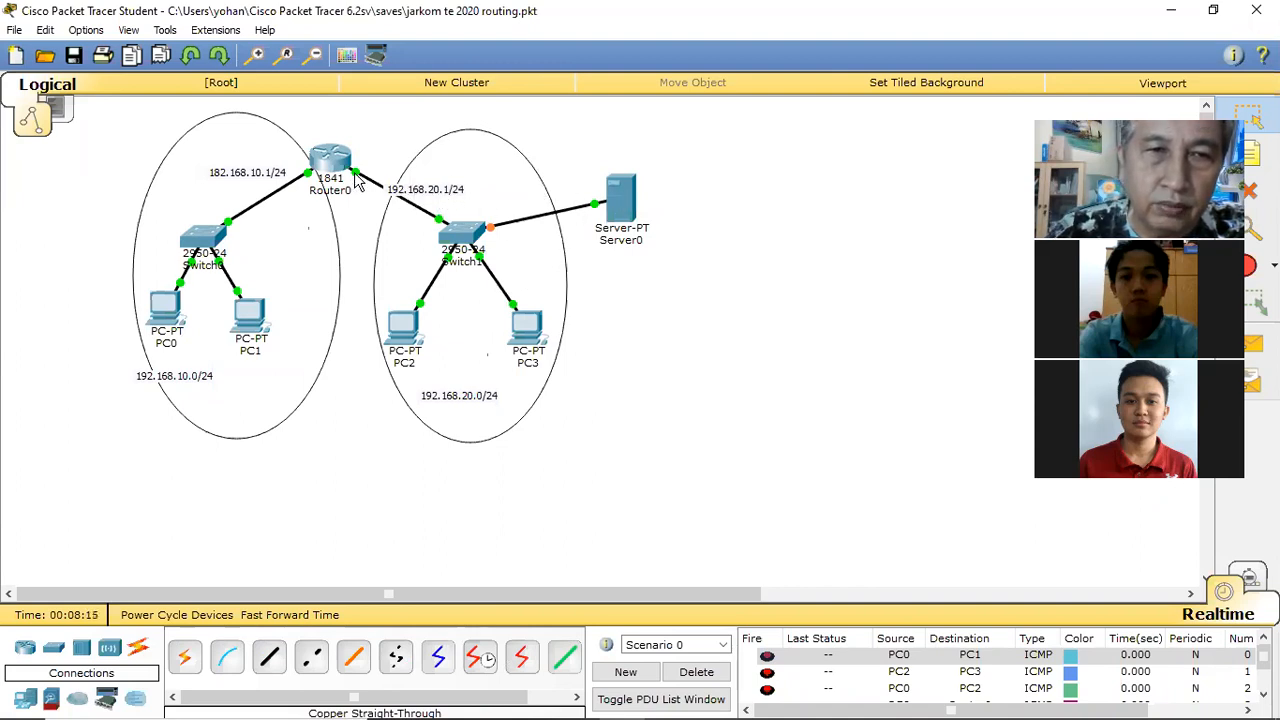
Give Server0 the static IP address 192.168.20.2 with subnet mask 255.255.255.0
{"action": "left_click", "coordinate": [622, 205]}
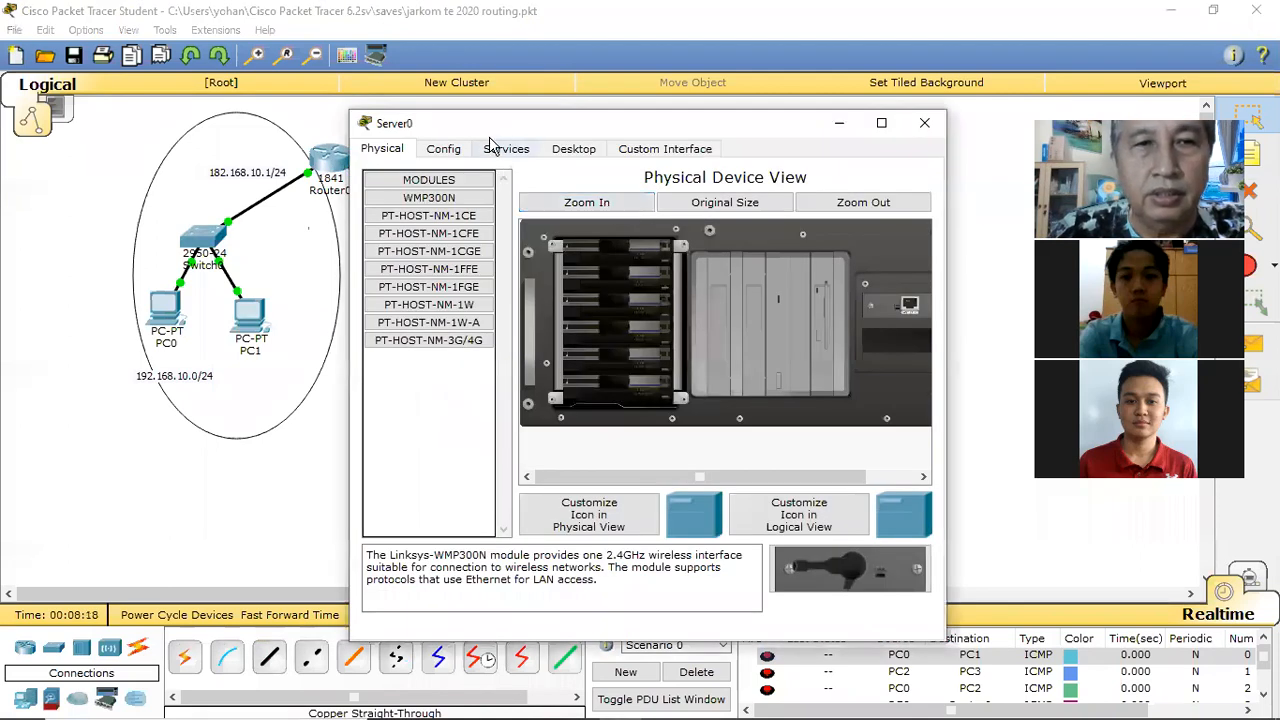
{"action": "left_click", "coordinate": [558, 149]}
{"action": "left_click", "coordinate": [444, 209]}
{"action": "left_click", "coordinate": [605, 296]}
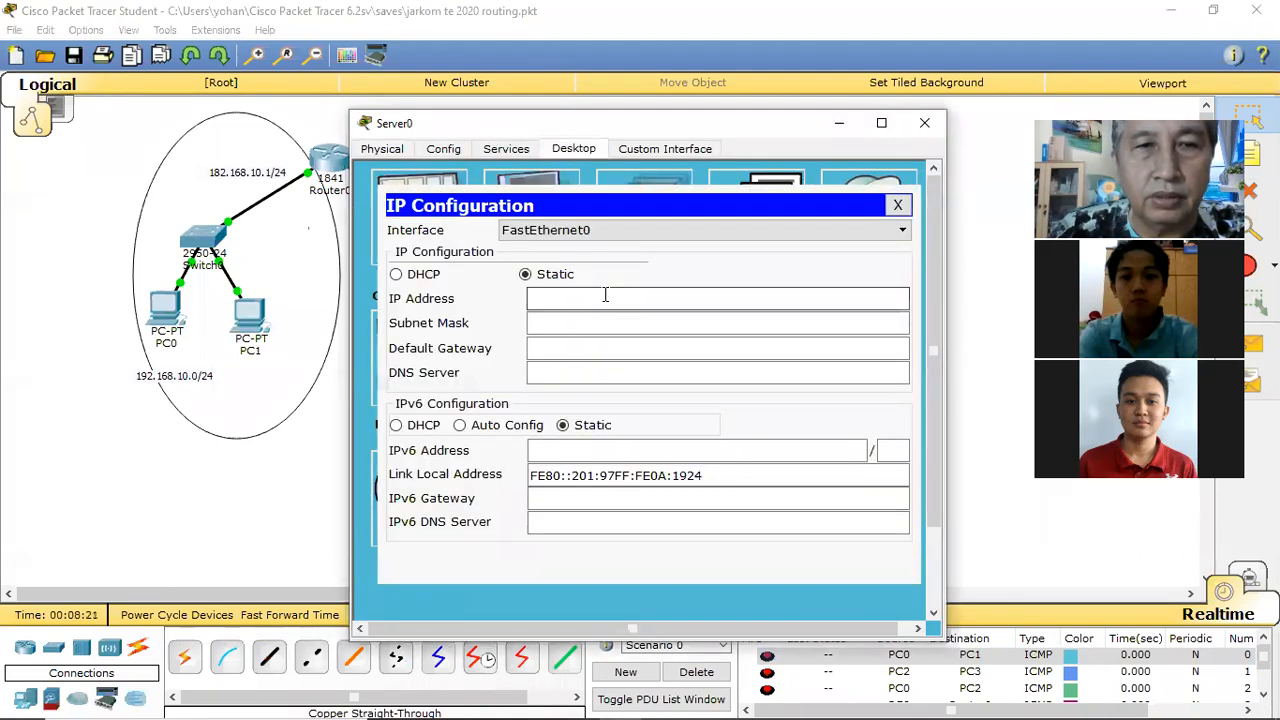
{"action": "type", "text": "192"}
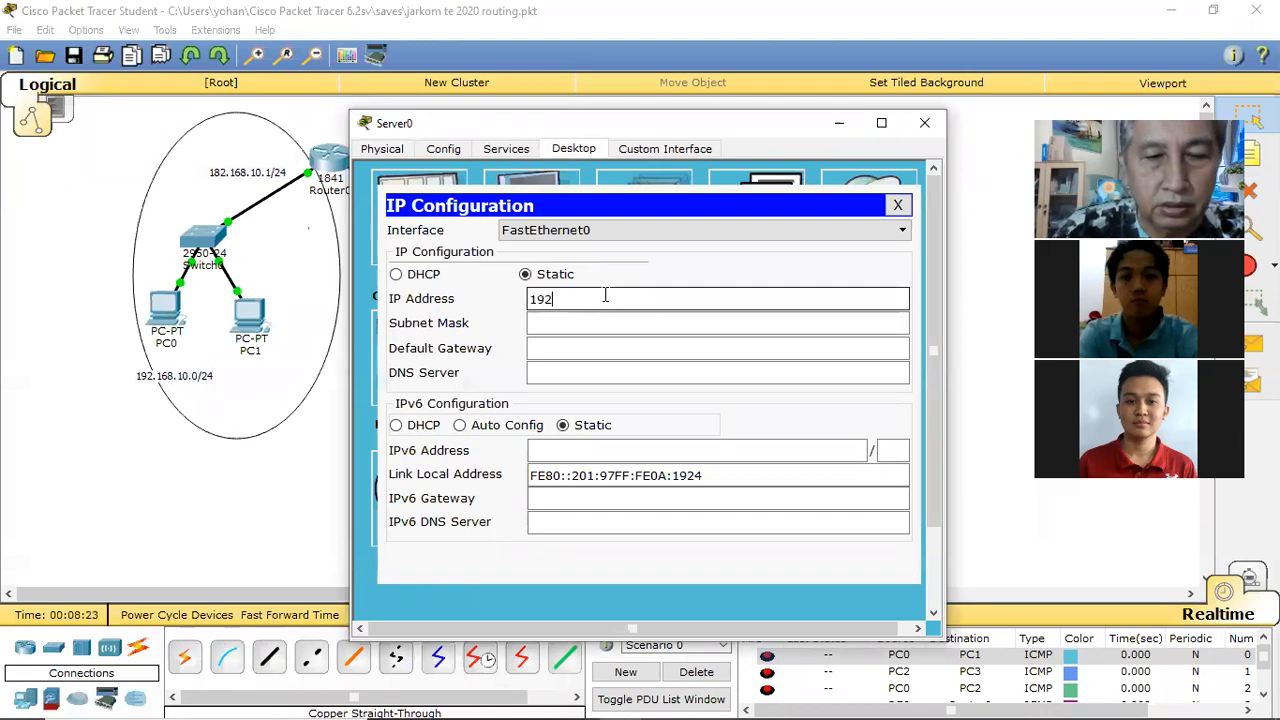
{"action": "type", "text": ".168."}
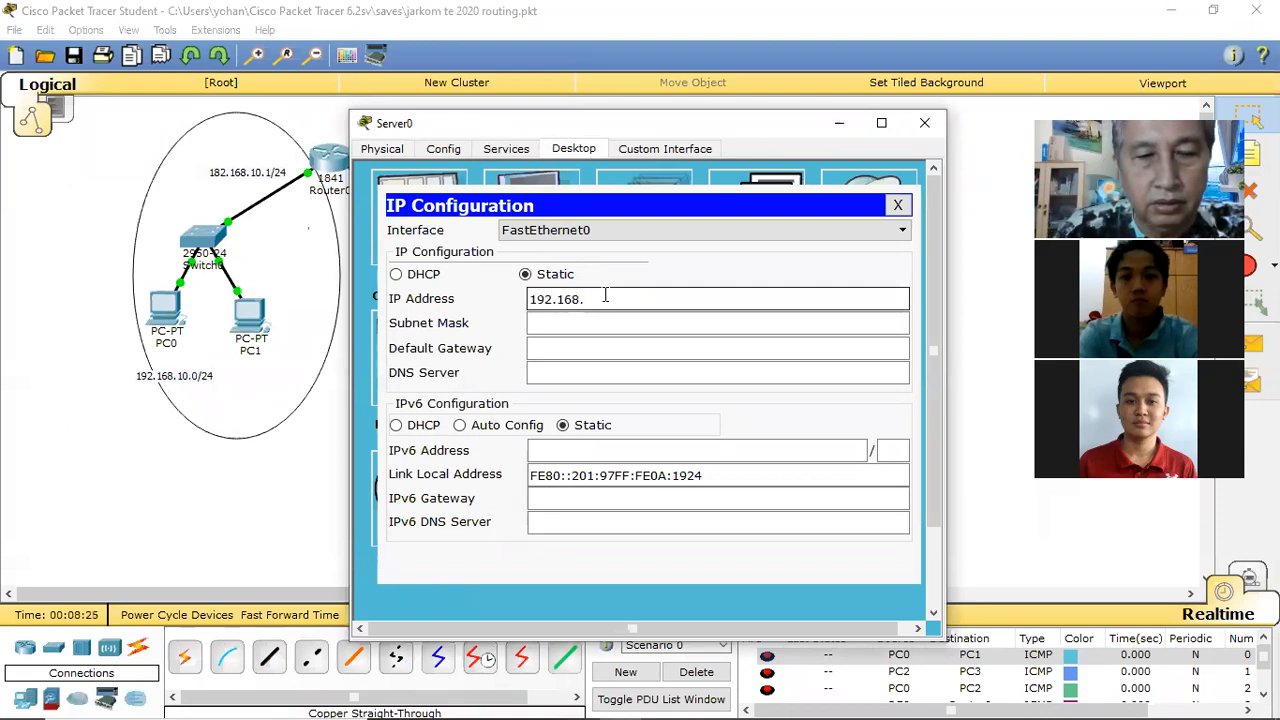
{"action": "type", "text": "20.2"}
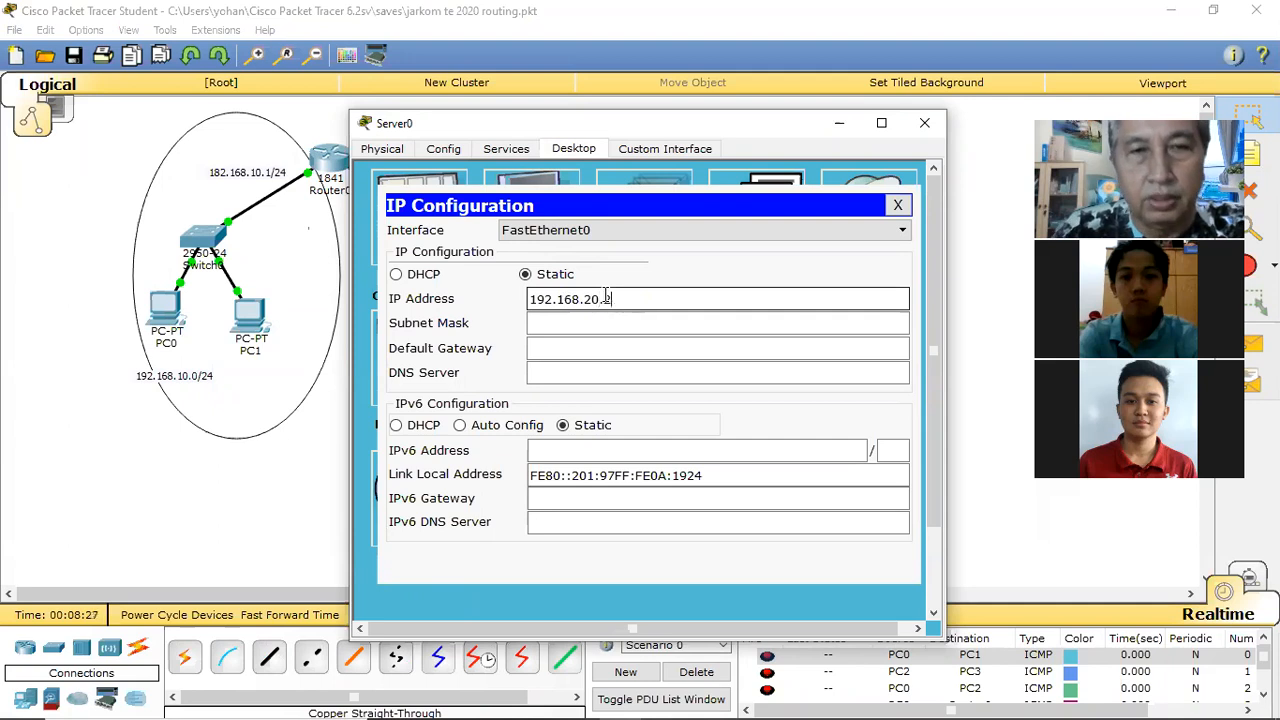
{"action": "key", "text": "Tab"}
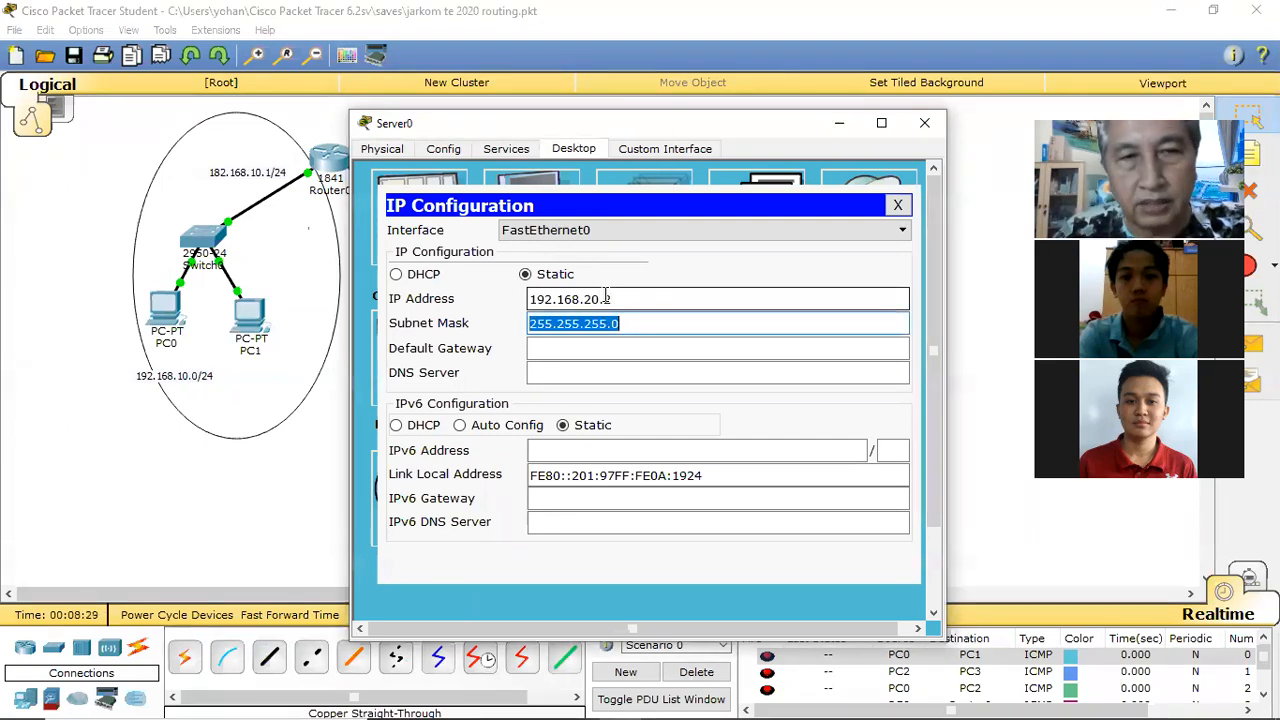
Set Server0's default gateway to 192.168.20.1 and close its configuration window
{"action": "key", "text": "Tab"}
{"action": "type", "text": "192.168.20.1"}
{"action": "key", "text": "Tab"}
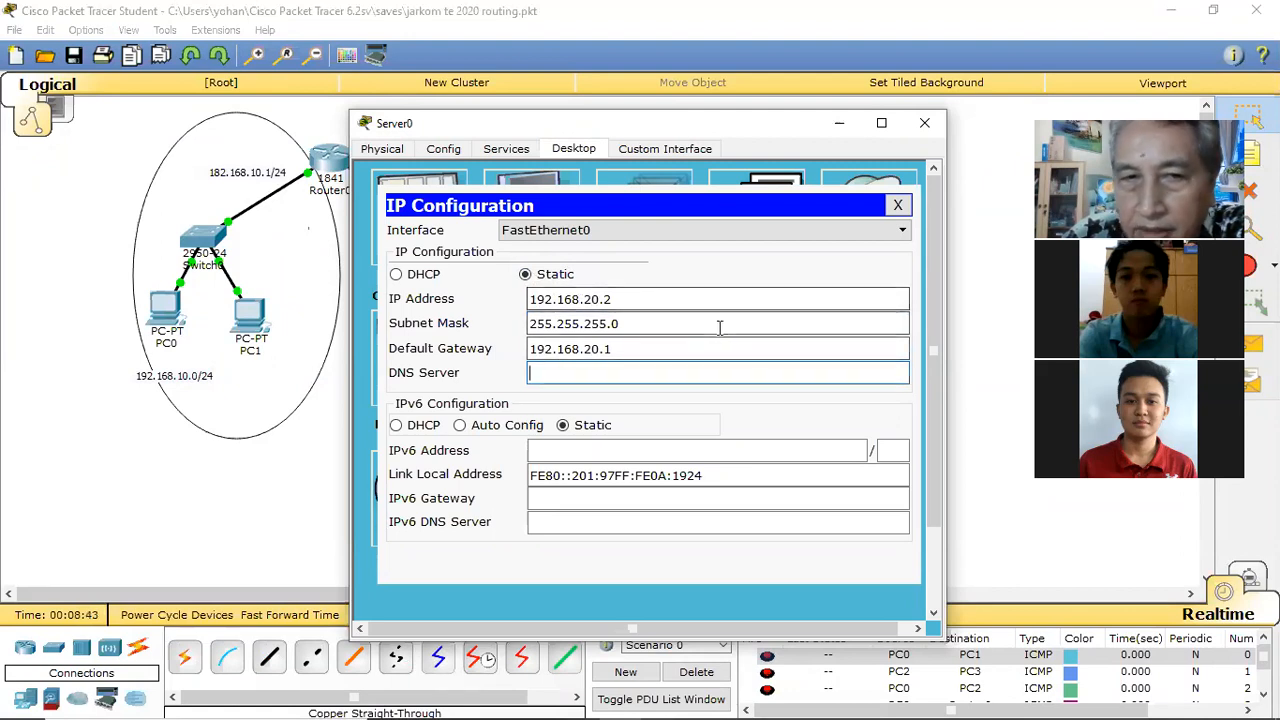
{"action": "left_click", "coordinate": [897, 204]}
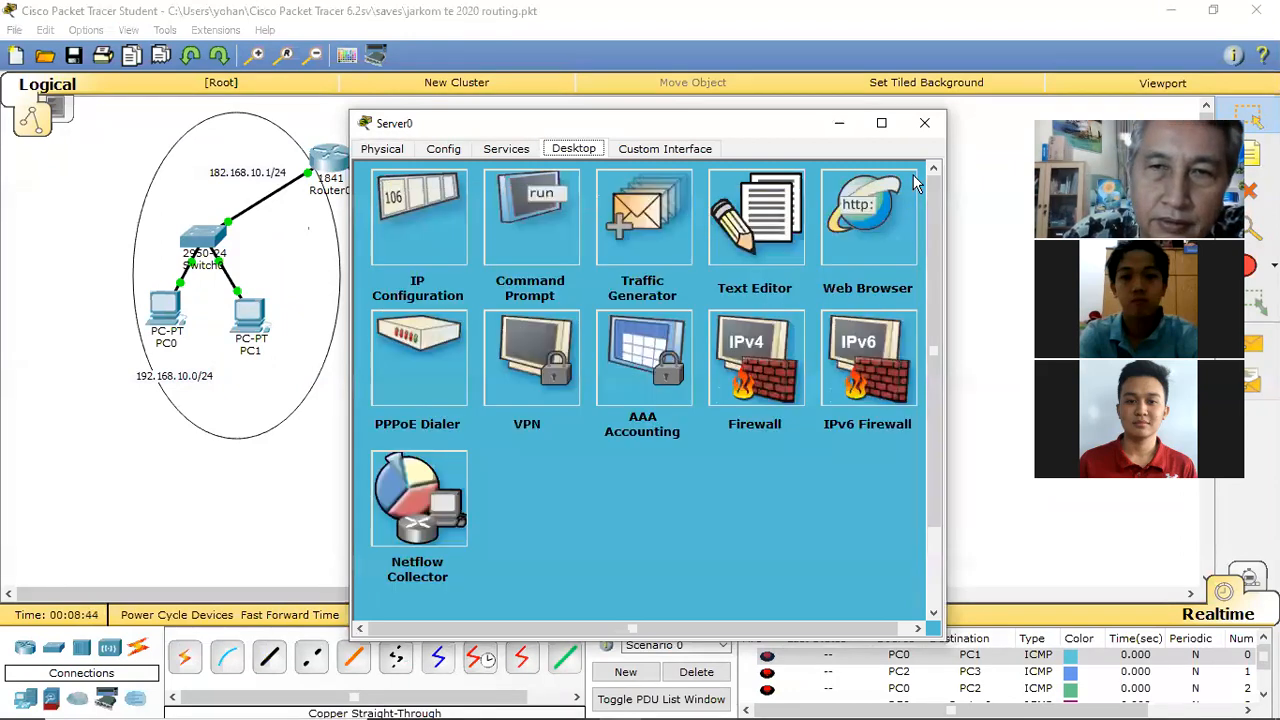
{"action": "left_click", "coordinate": [922, 123]}
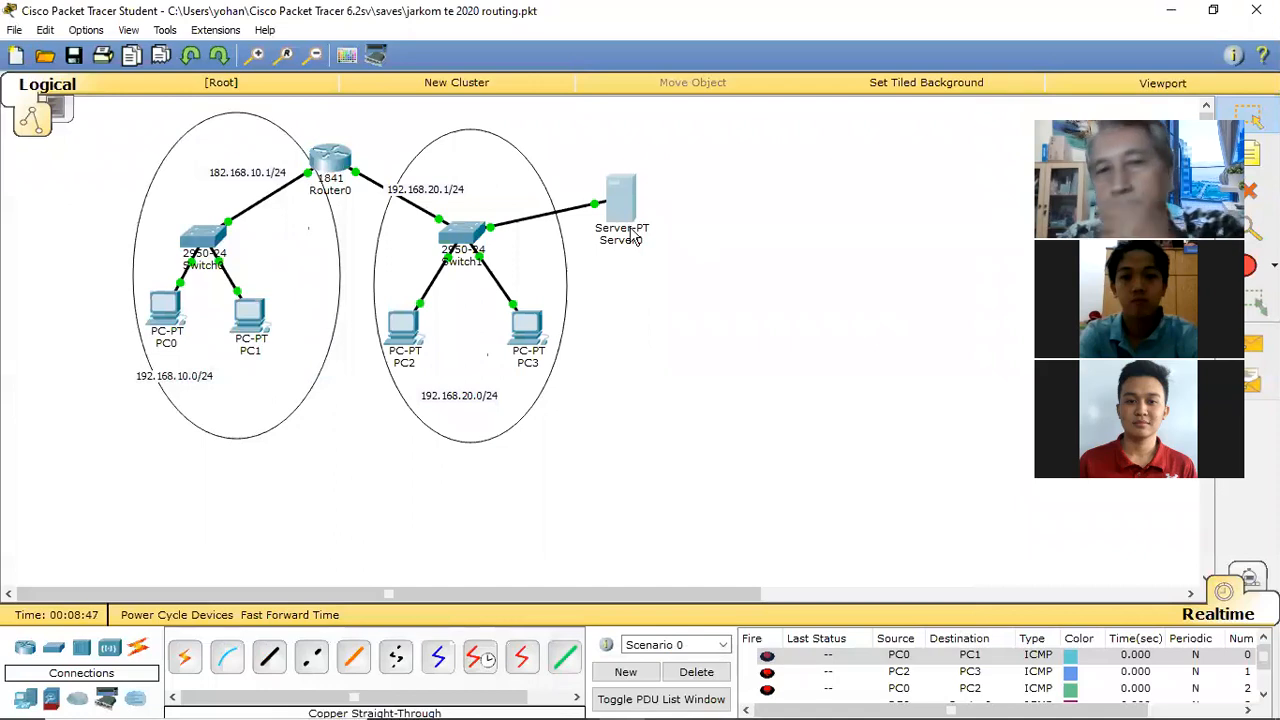
Move Server0 inside the 192.168.20.0/24 ellipse above PC3, and check the address details of PC3 and Server0
{"action": "left_click_drag", "start_coordinate": [625, 199], "coordinate": [533, 193]}
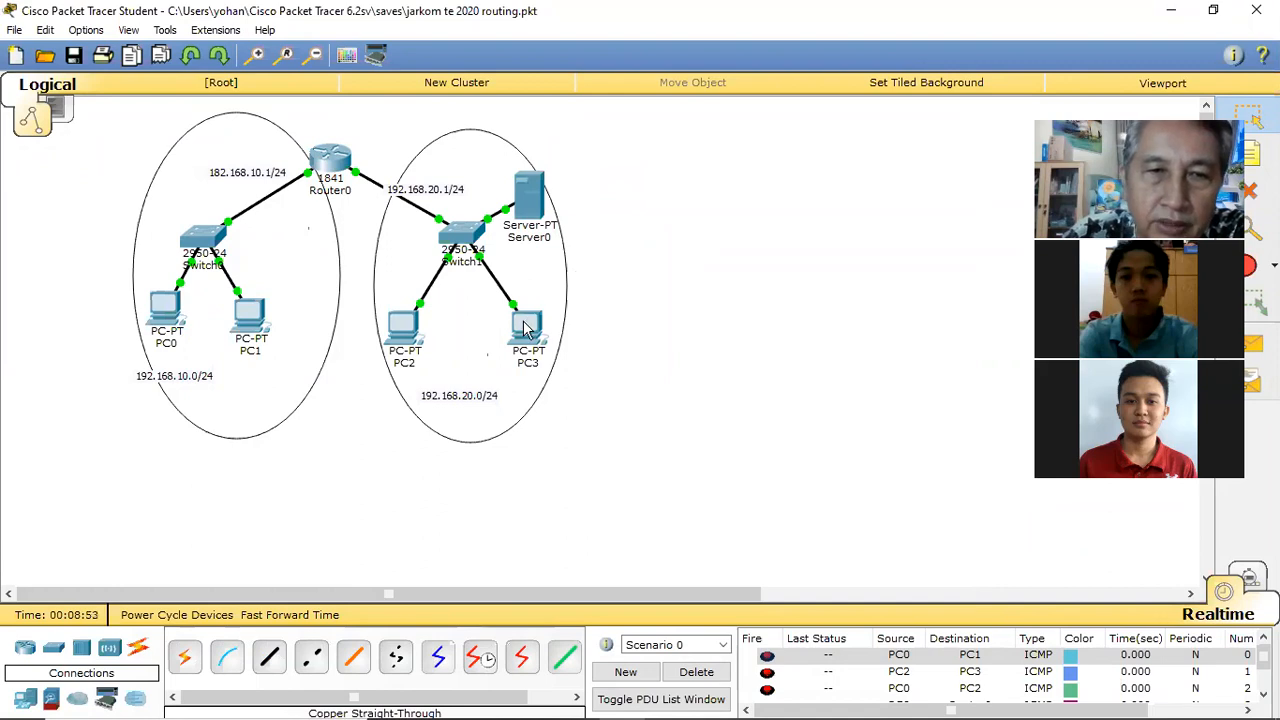
{"action": "mouse_move", "coordinate": [523, 322]}
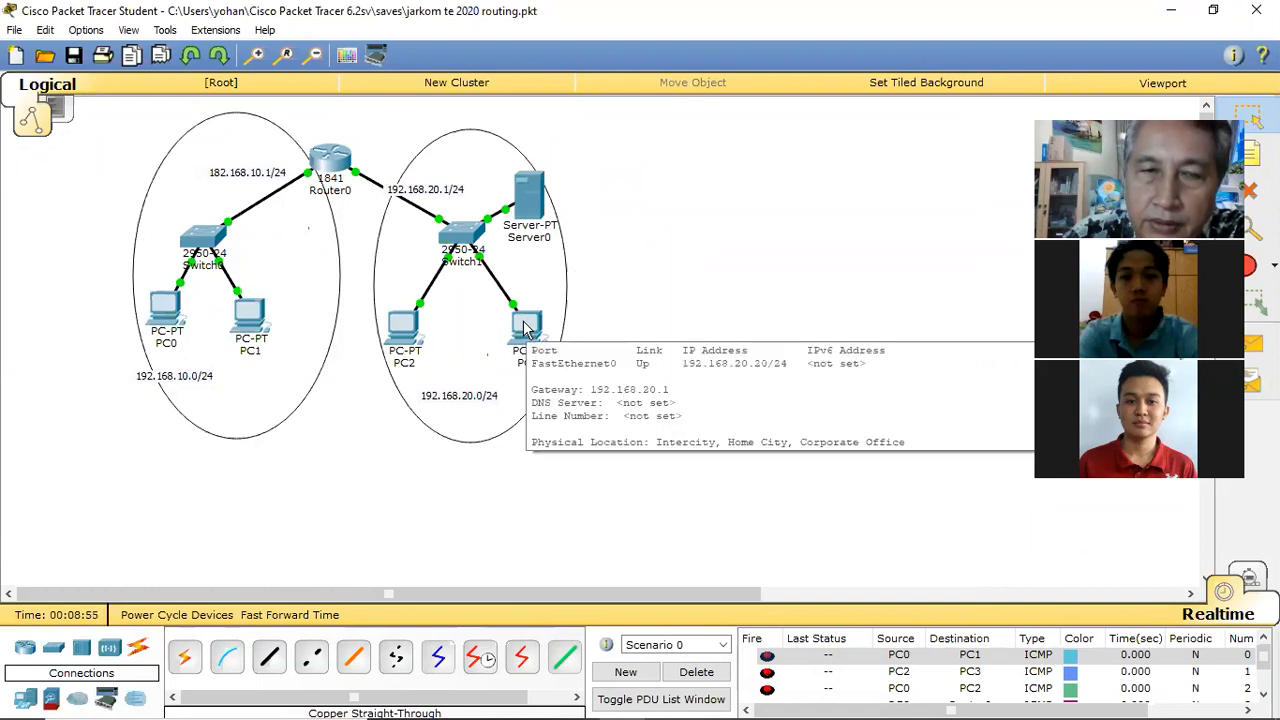
{"action": "mouse_move", "coordinate": [532, 206]}
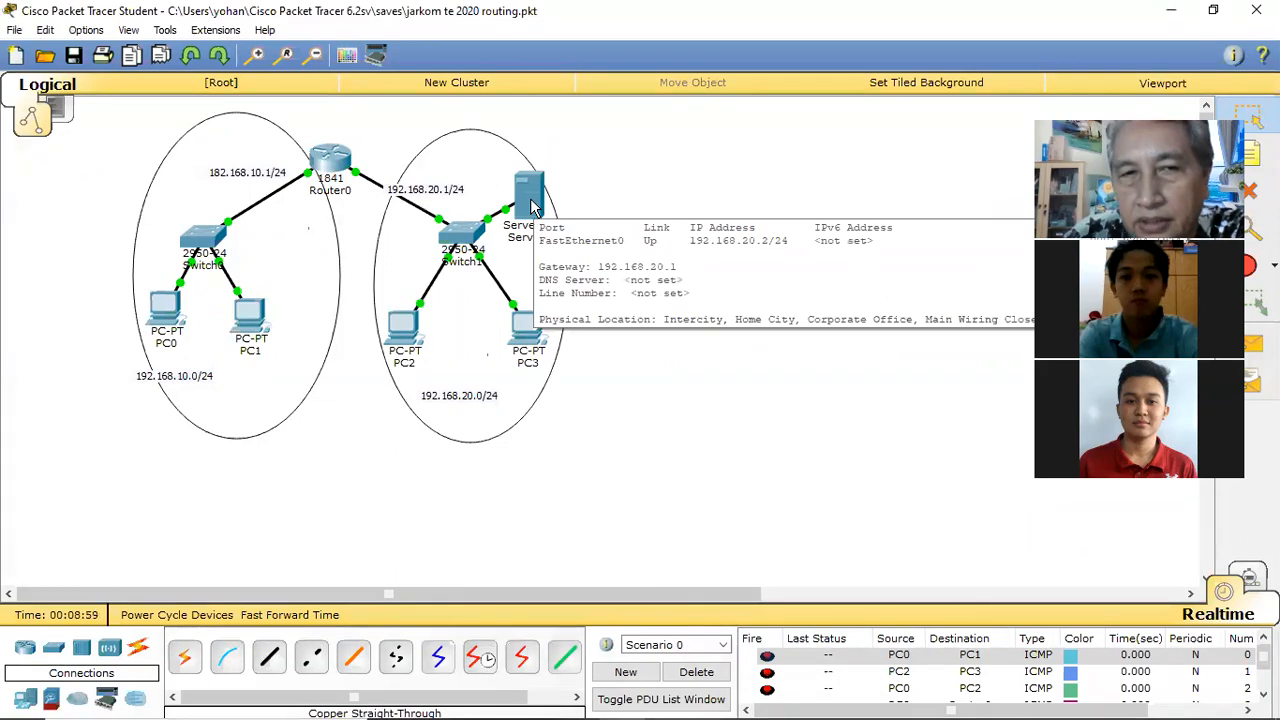
Turn on the DHCP service for Server0's FastEthernet0 interface
{"action": "left_click", "coordinate": [532, 206]}
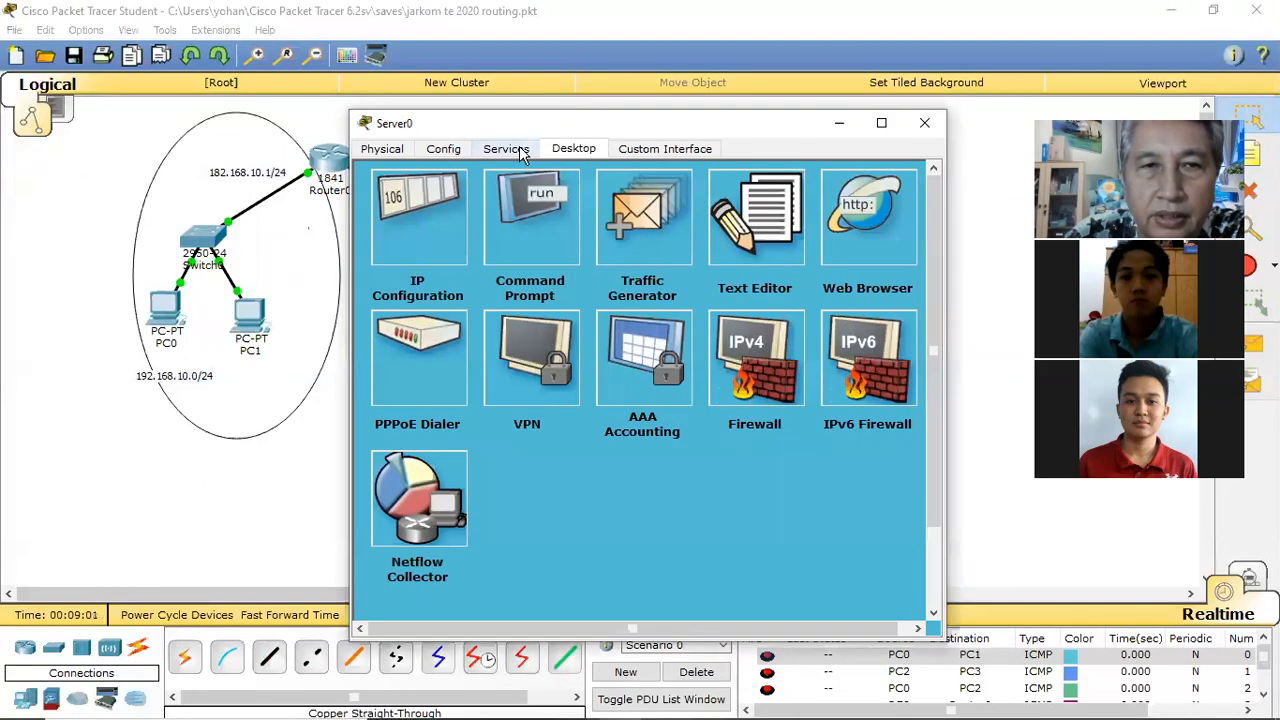
{"action": "left_click", "coordinate": [518, 150]}
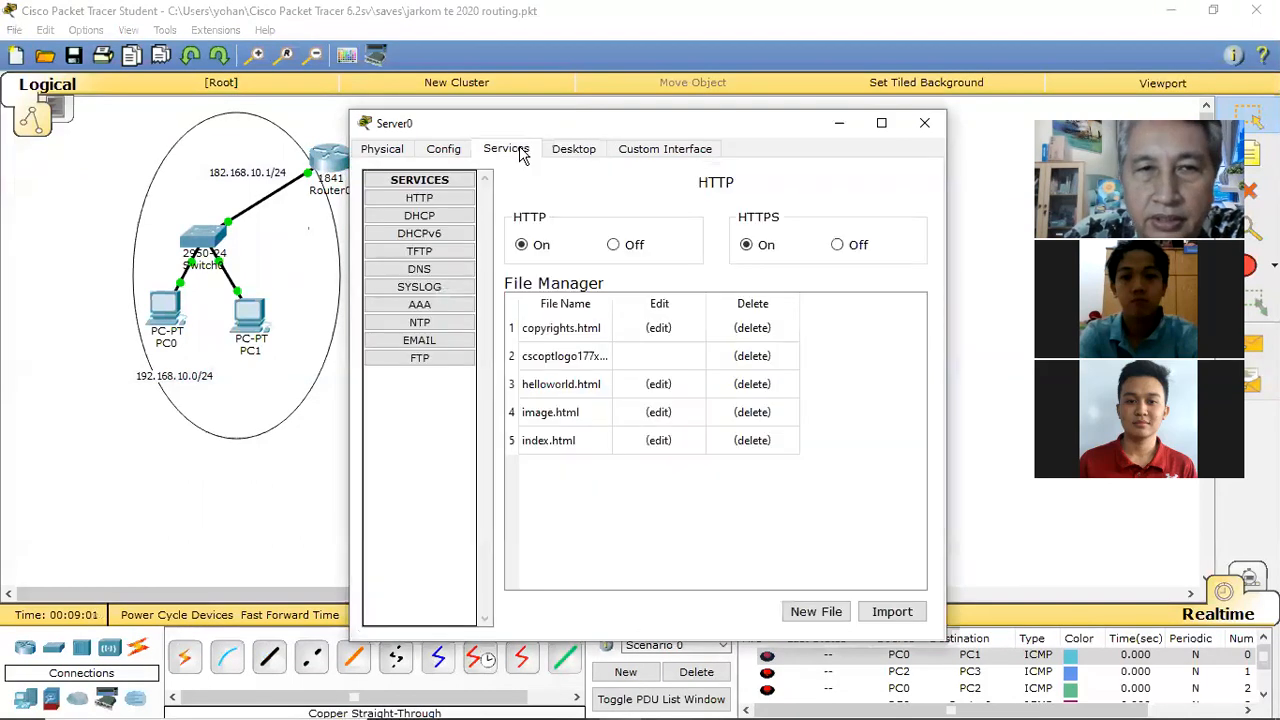
{"action": "left_click", "coordinate": [443, 217]}
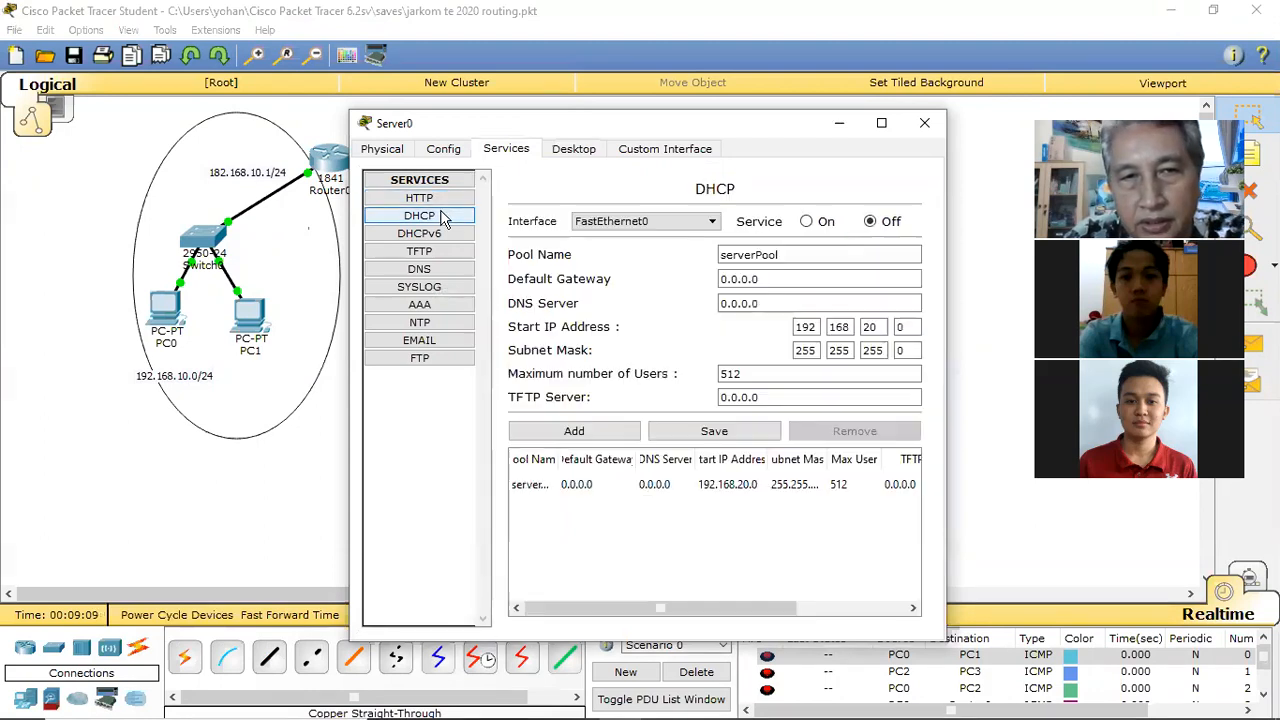
{"action": "left_click", "coordinate": [806, 222]}
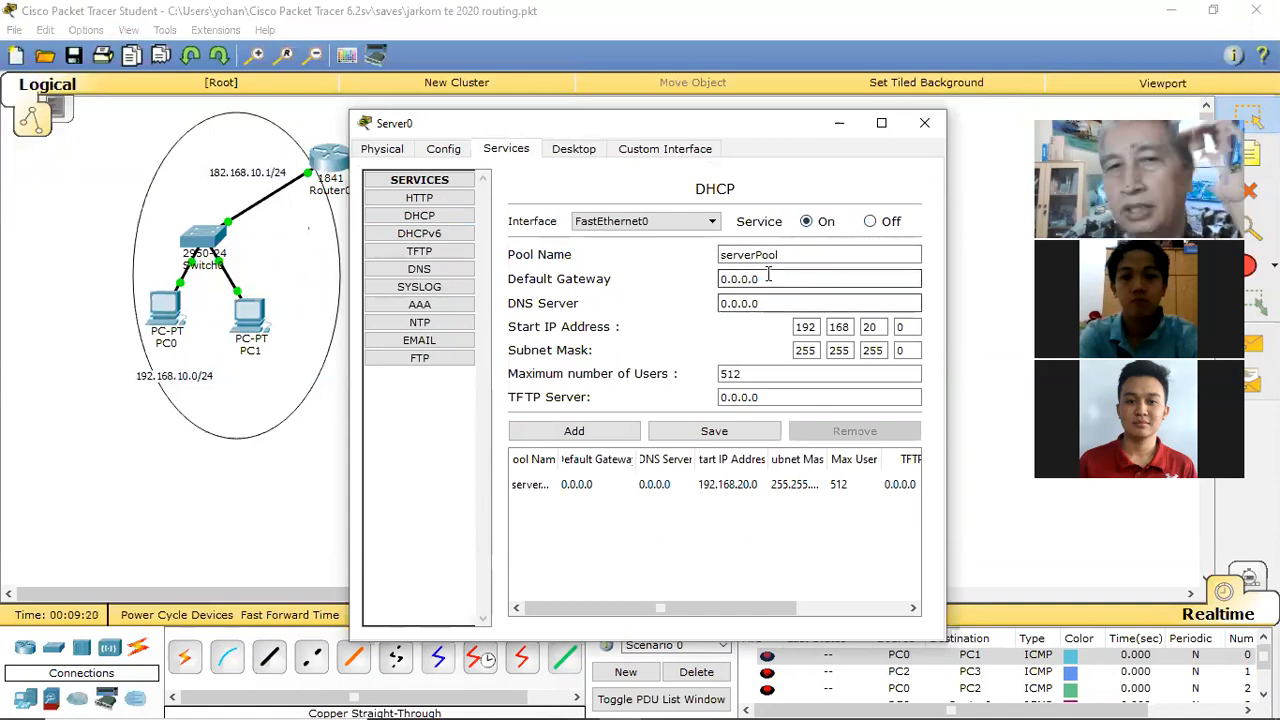
Set the DHCP pool's default gateway to 192.168.20.1 and its start IP address to 192.168.20.200
{"action": "left_click_drag", "start_coordinate": [776, 285], "coordinate": [636, 280]}
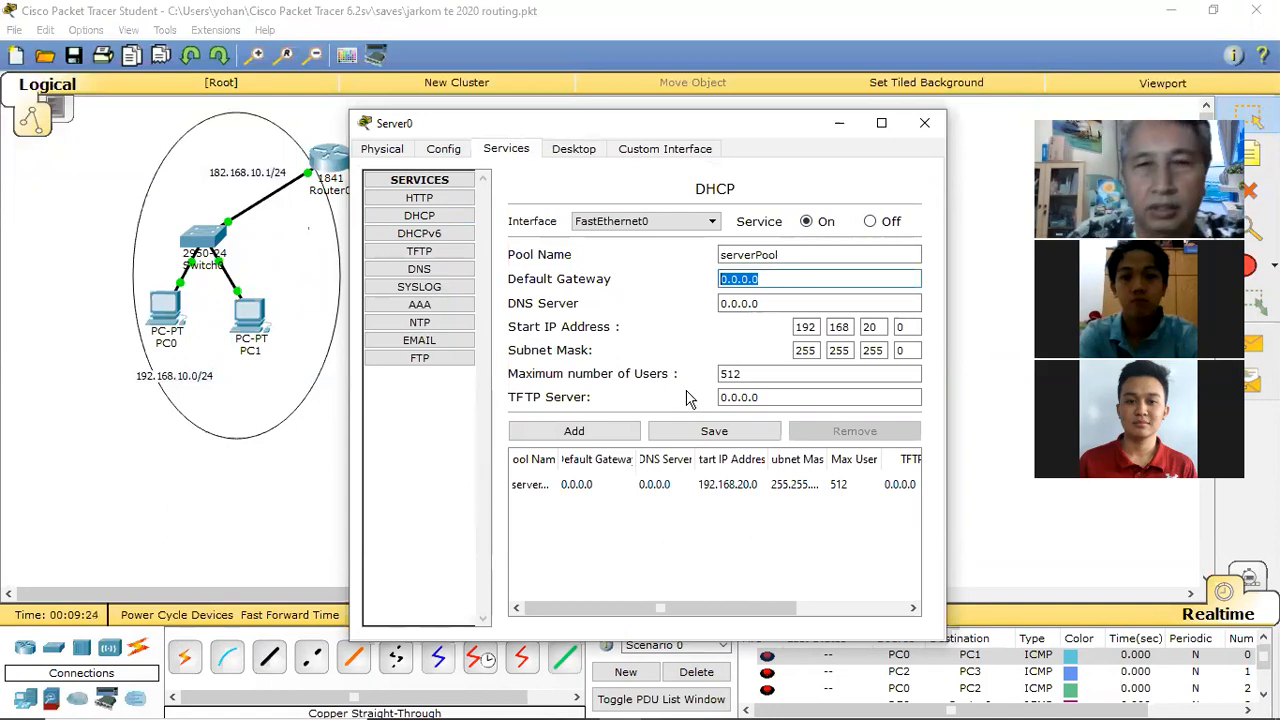
{"action": "type", "text": "192"}
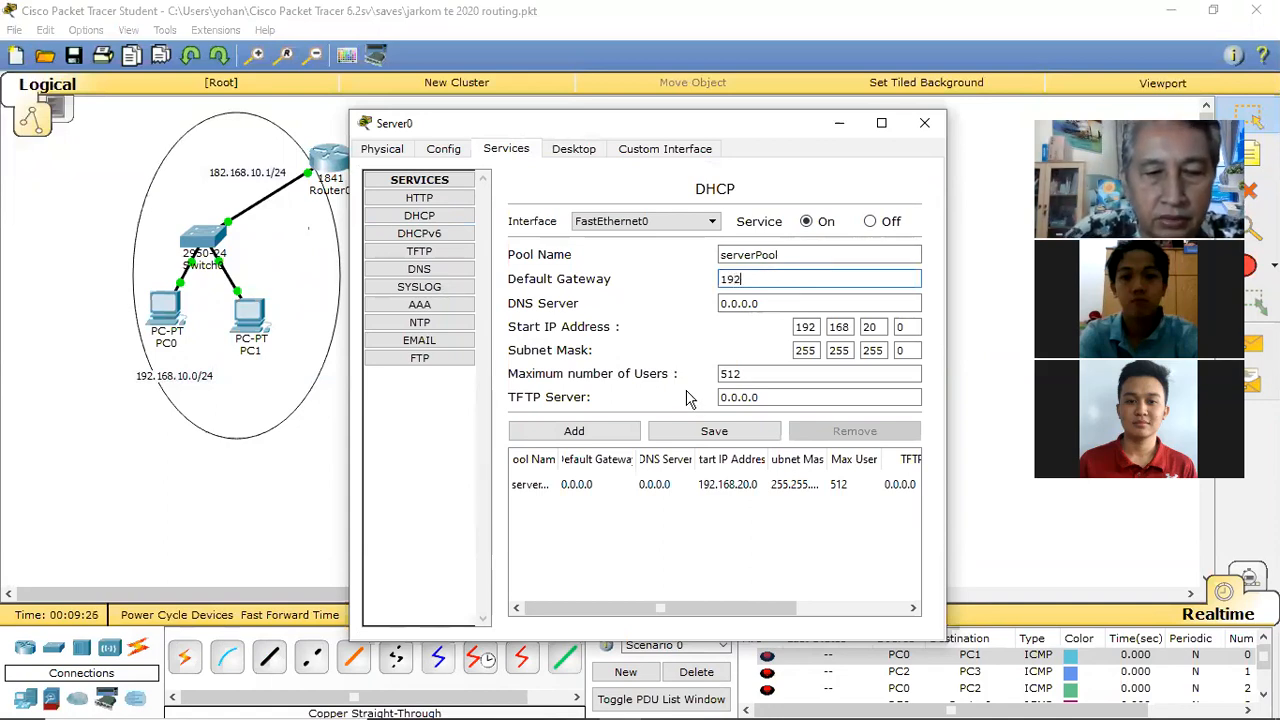
{"action": "type", "text": ".168.20"}
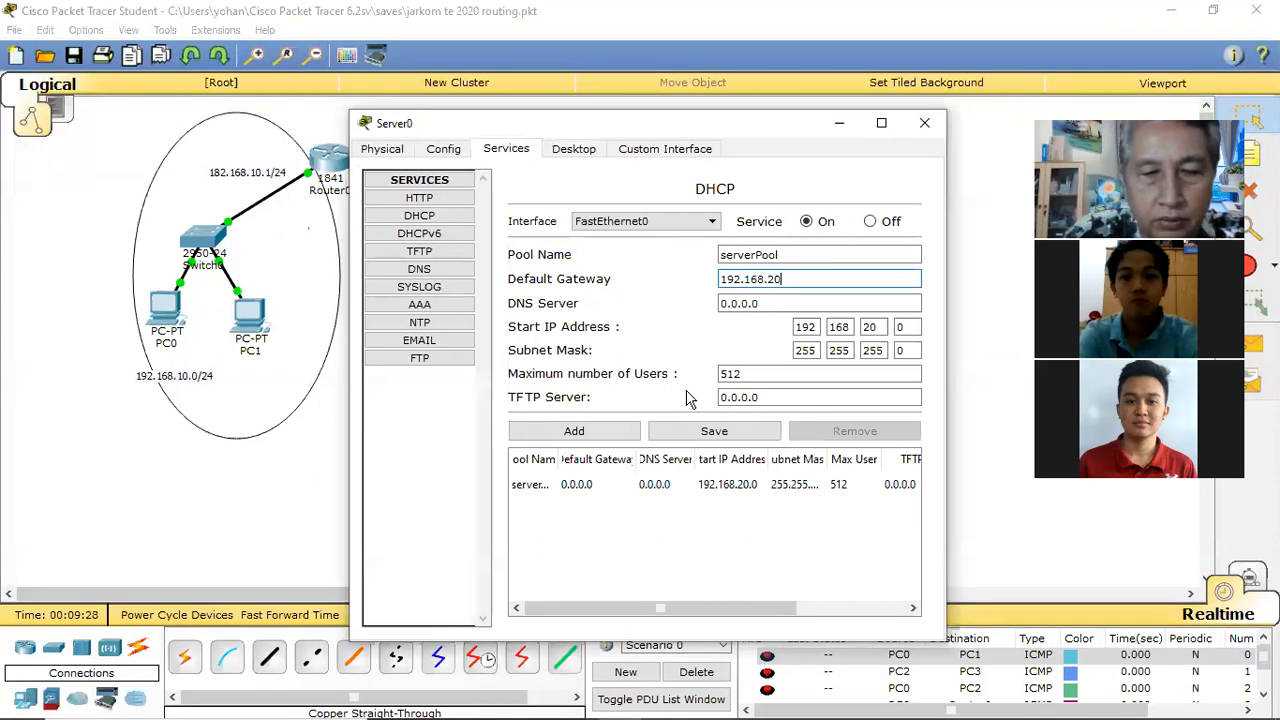
{"action": "key", "text": "Tab"}
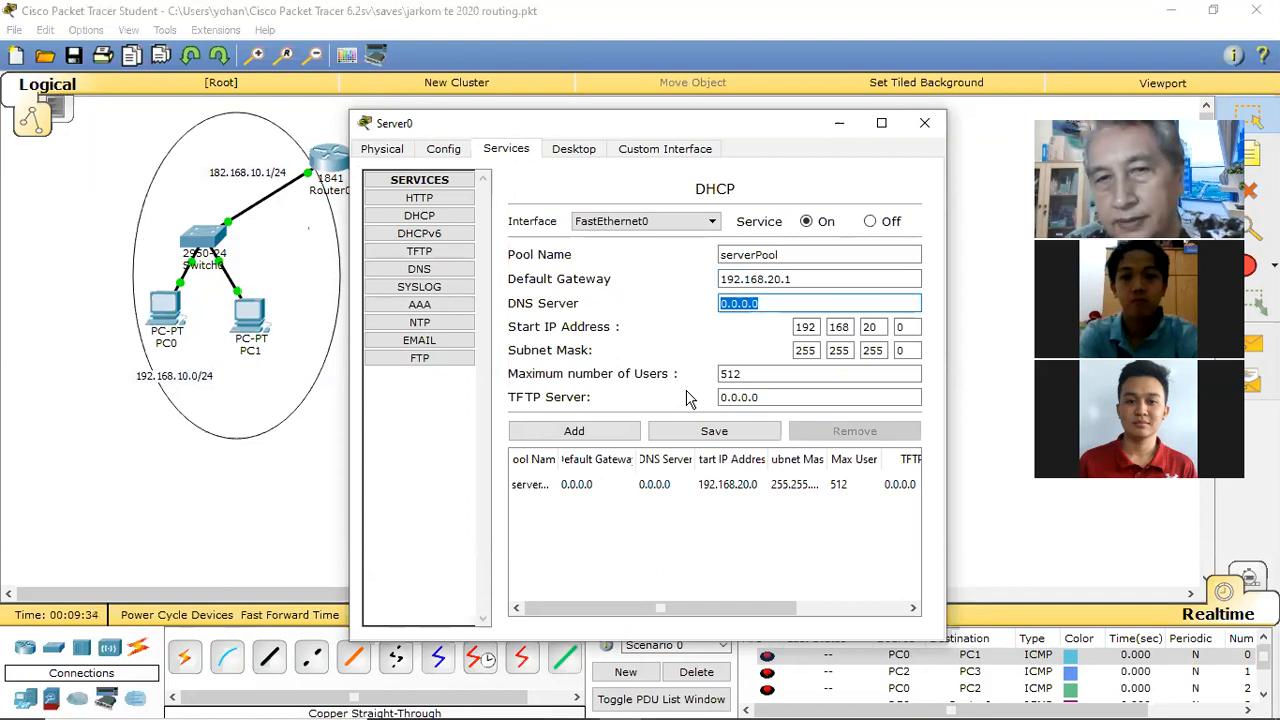
{"action": "key", "text": "Tab"}
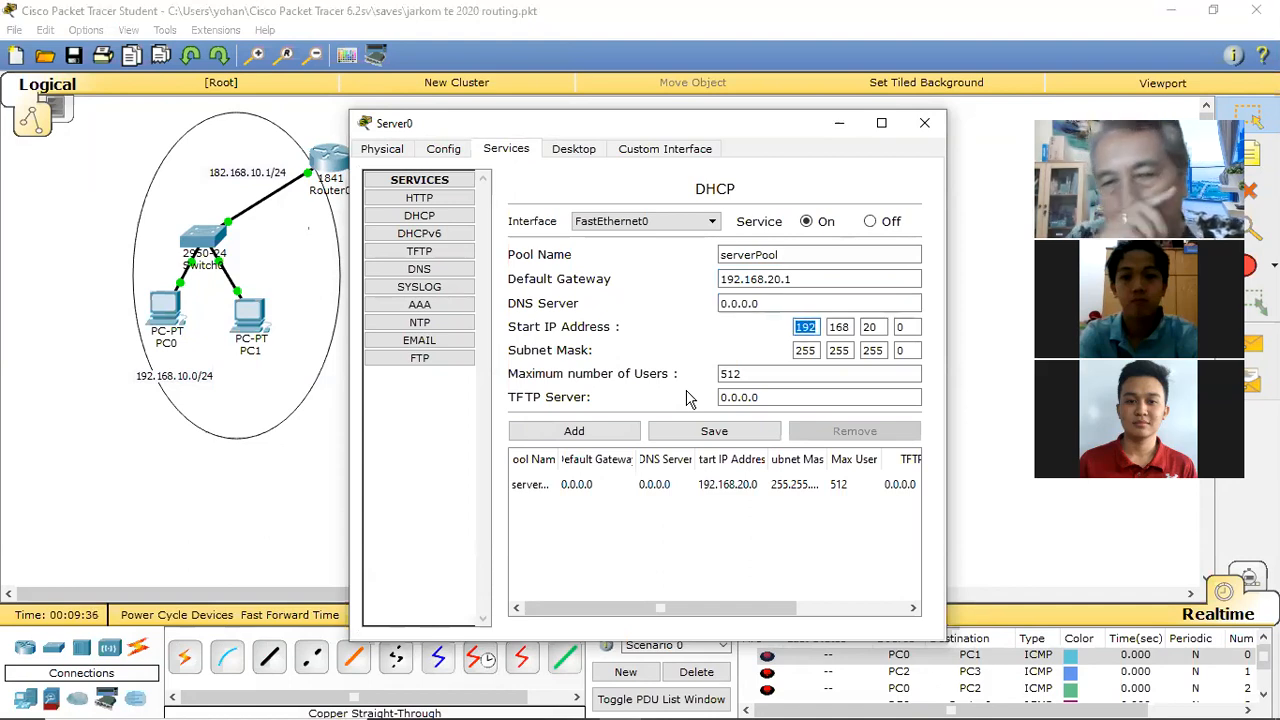
{"action": "left_click", "coordinate": [894, 327]}
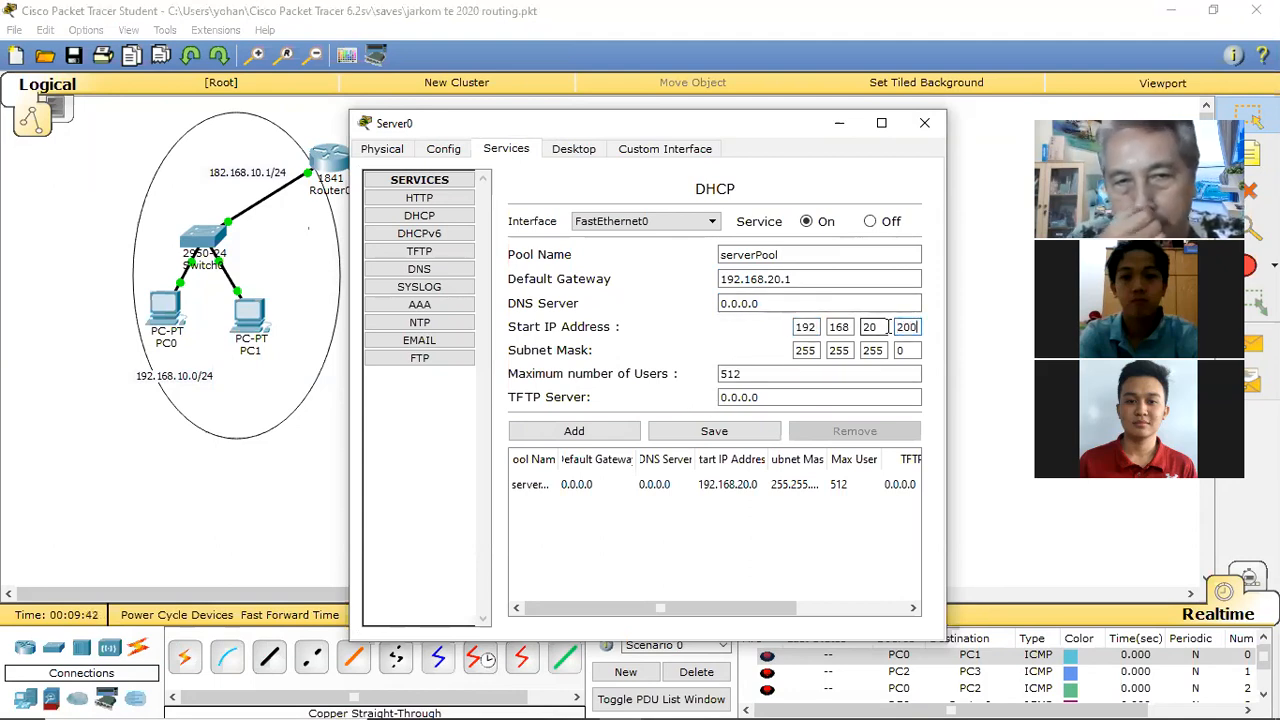
{"action": "key", "text": "Tab"}
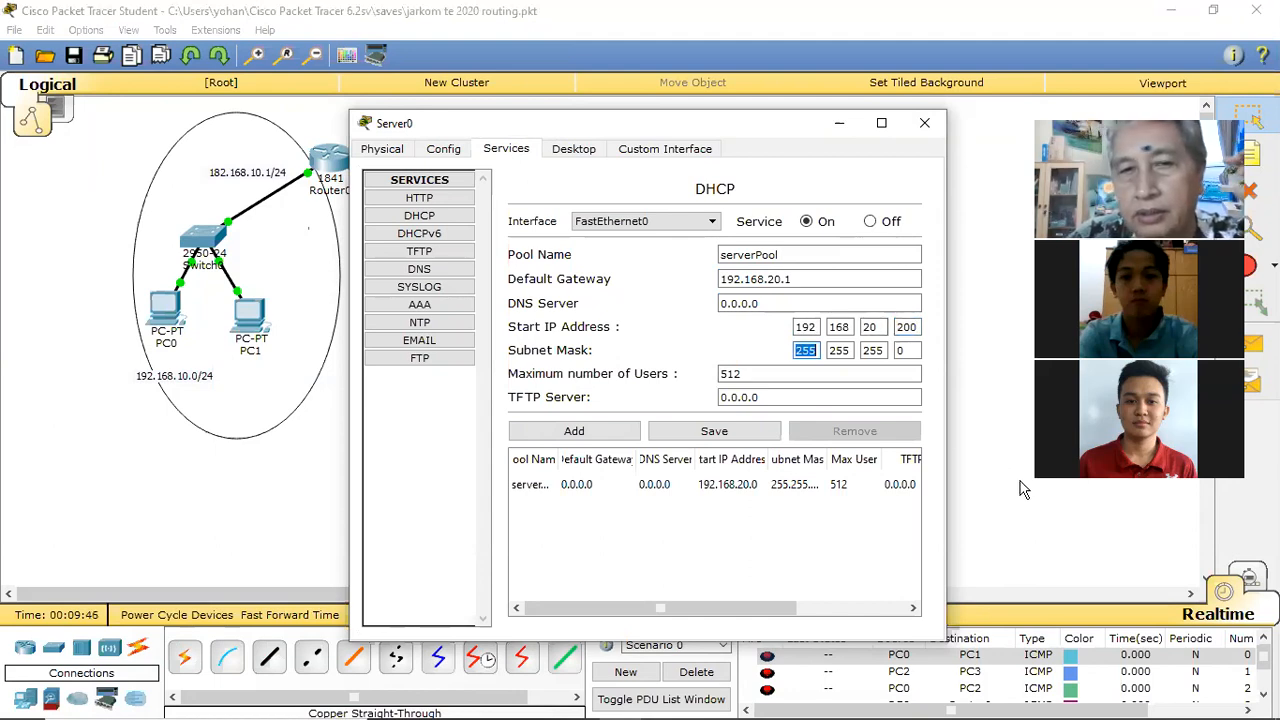
Set the DHCP pool's maximum number of users to 10
{"action": "left_click", "coordinate": [751, 376]}
{"action": "key", "text": "BackSpace"}
{"action": "key", "text": "BackSpace"}
{"action": "key", "text": "BackSpace"}
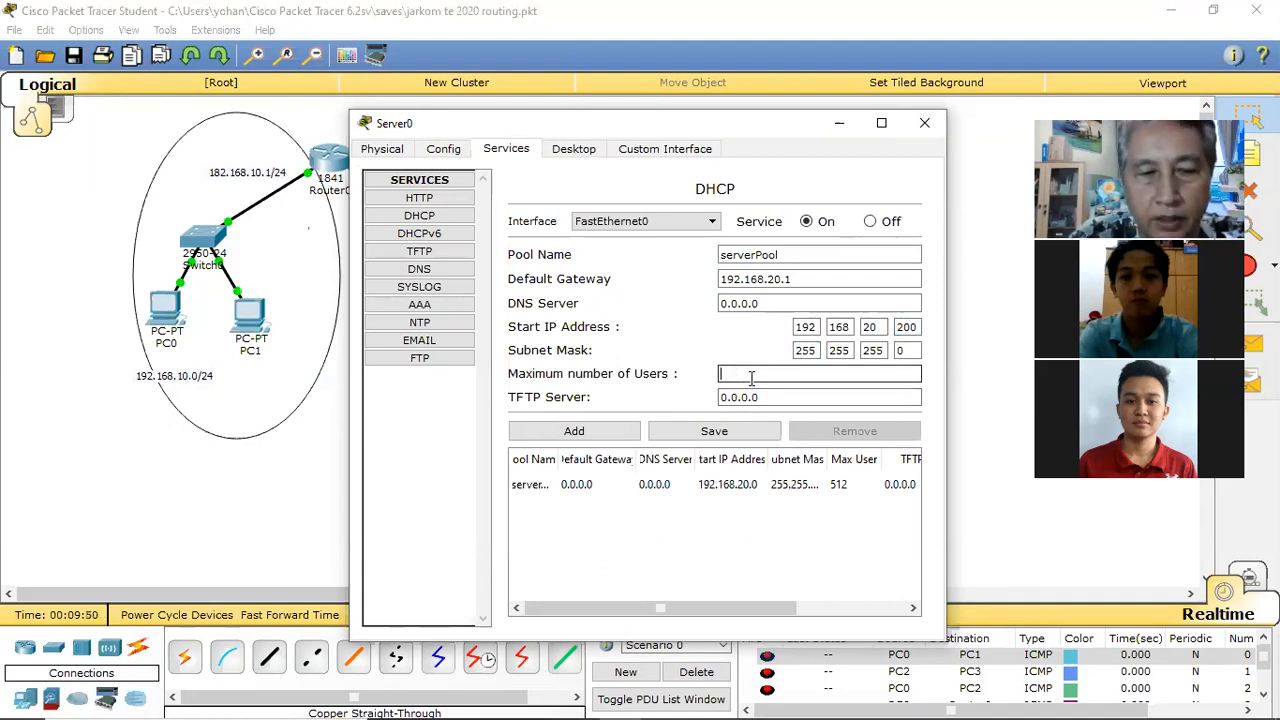
{"action": "type", "text": "10"}
{"action": "key", "text": "Tab"}
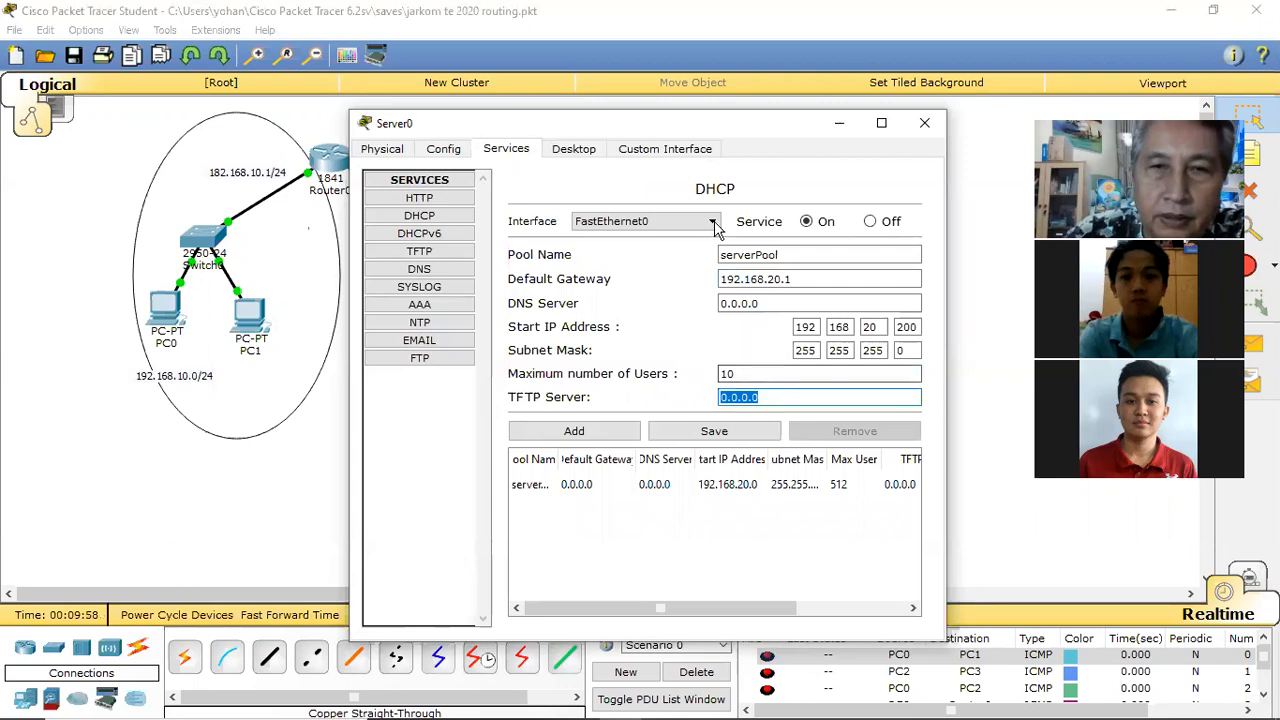
Save the serverPool settings and close Server0's window
{"action": "left_click_drag", "start_coordinate": [785, 128], "coordinate": [795, 102]}
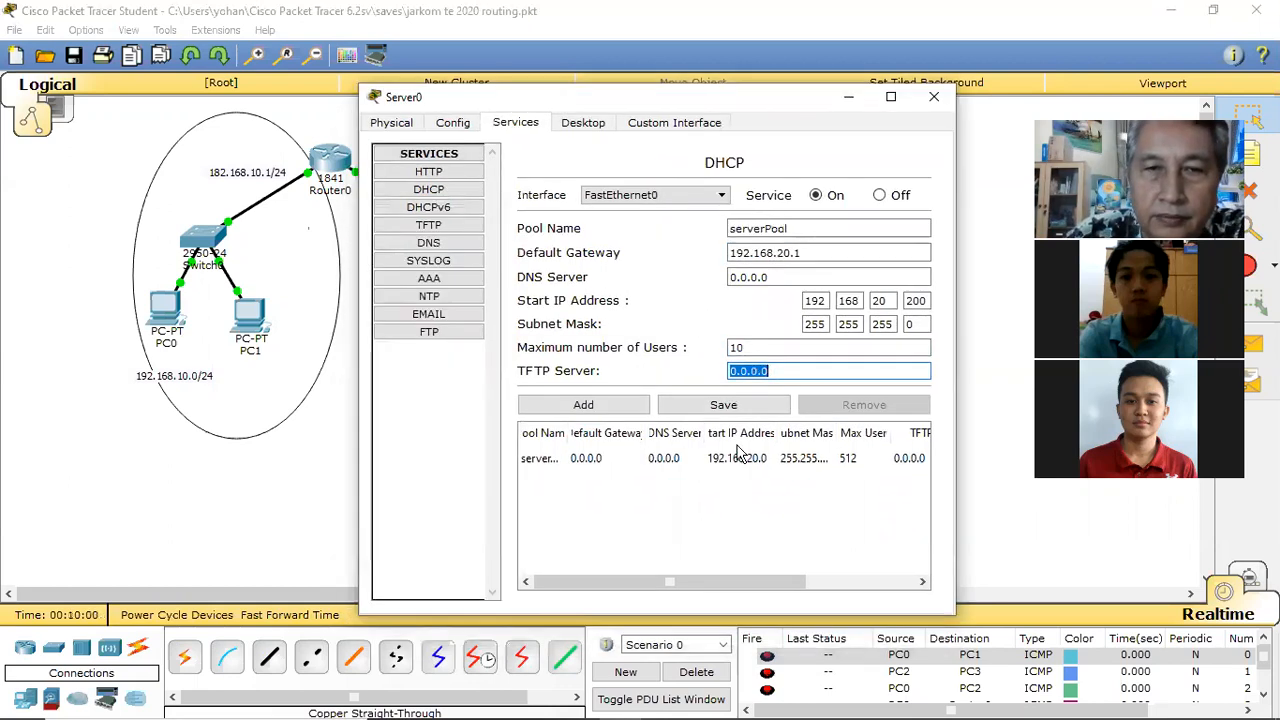
{"action": "left_click", "coordinate": [734, 531]}
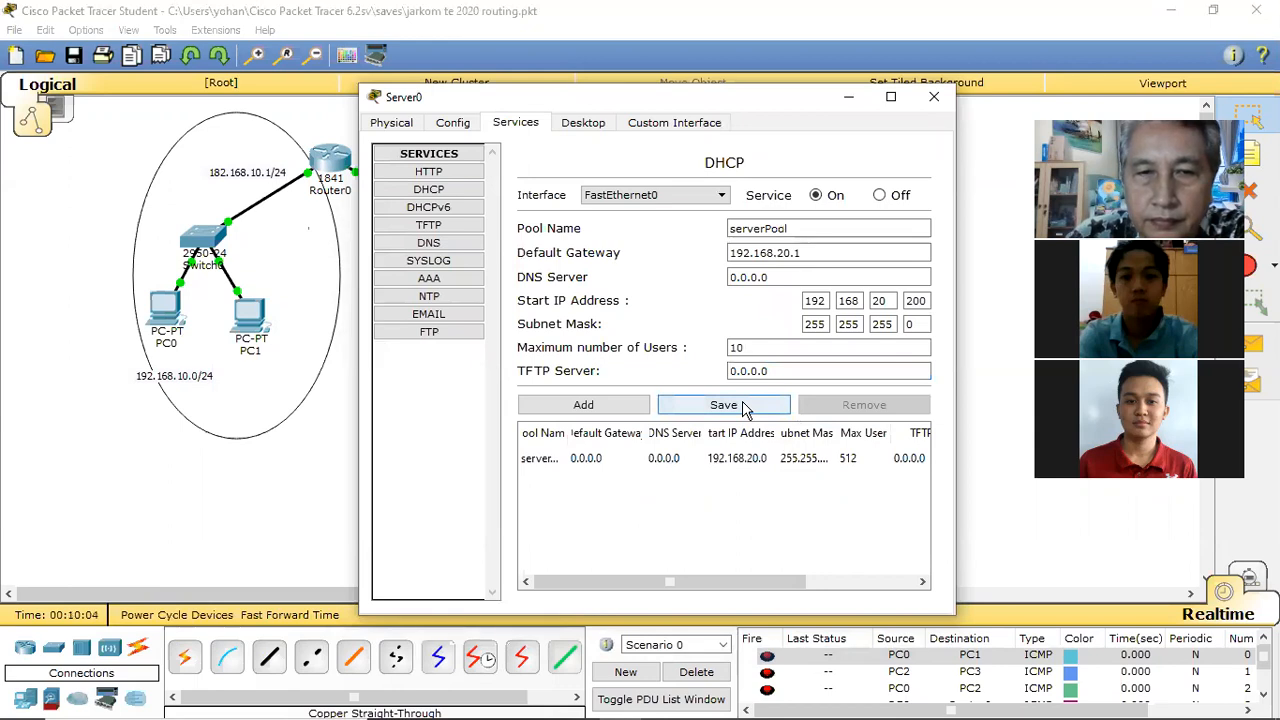
{"action": "left_click", "coordinate": [745, 408]}
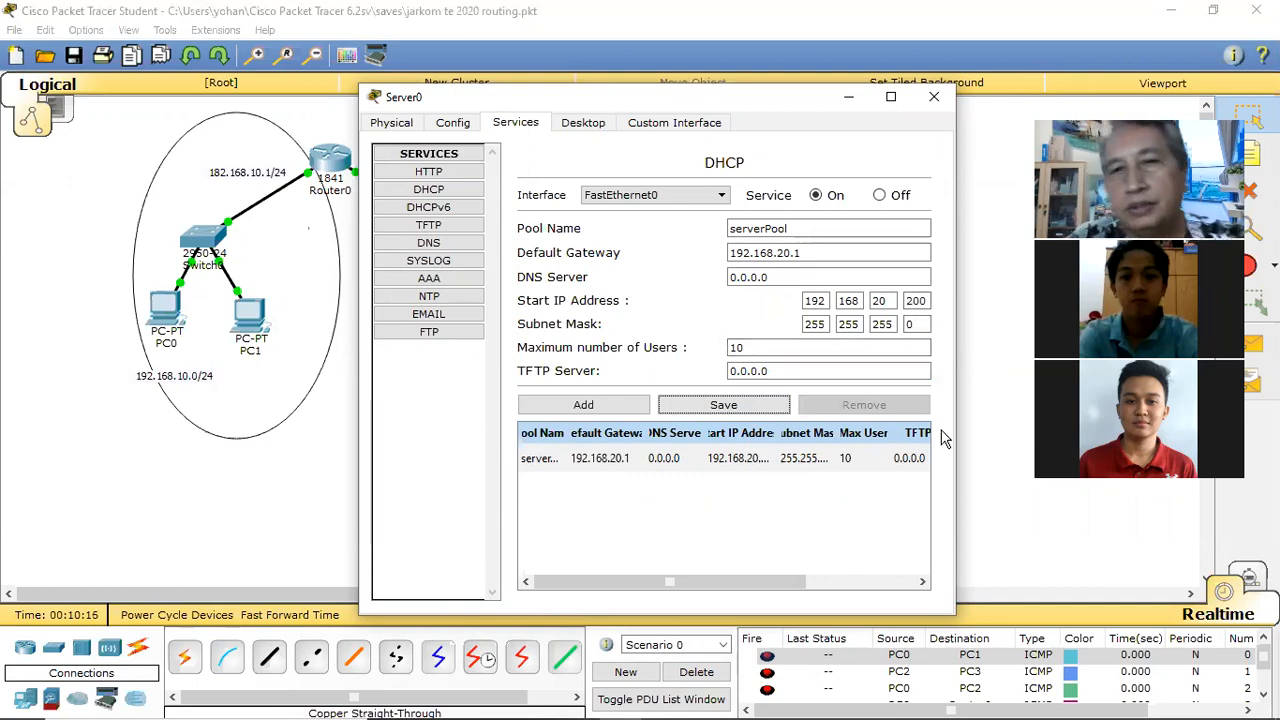
{"action": "left_click", "coordinate": [934, 97]}
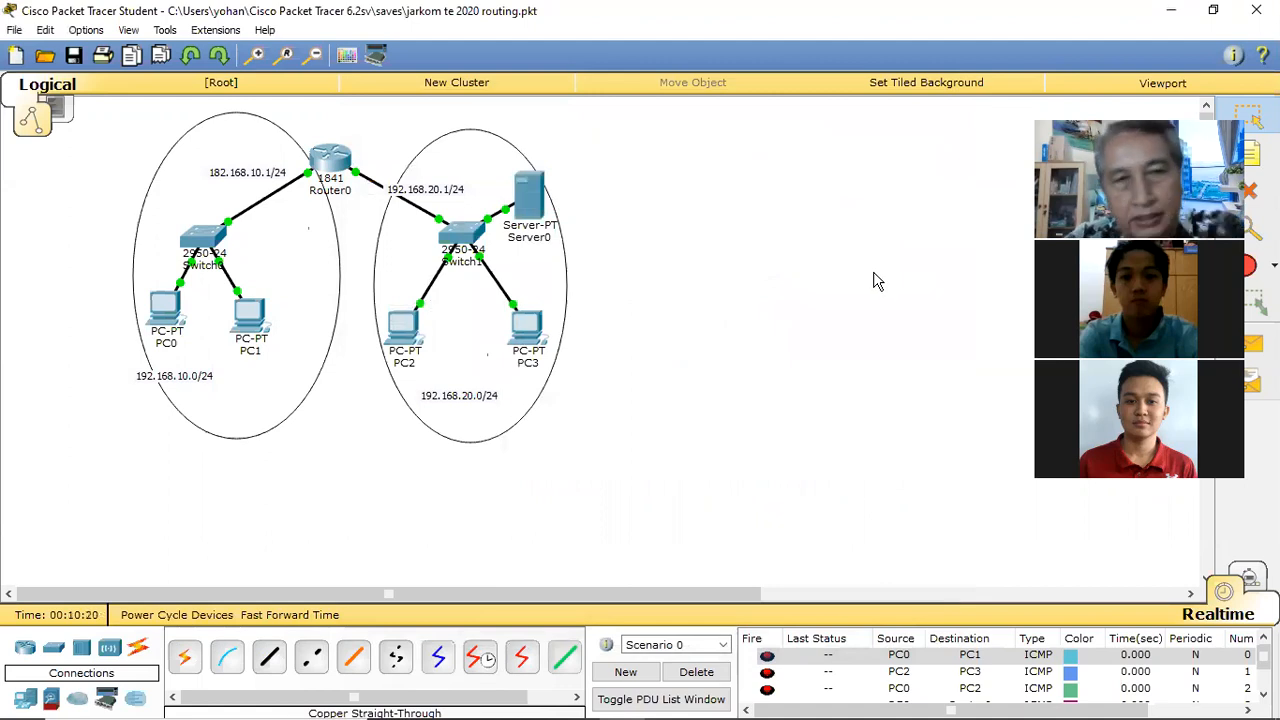
Clear the static IP address and subnet mask in PC3's IP configuration
{"action": "left_click", "coordinate": [524, 326]}
{"action": "left_click", "coordinate": [504, 150]}
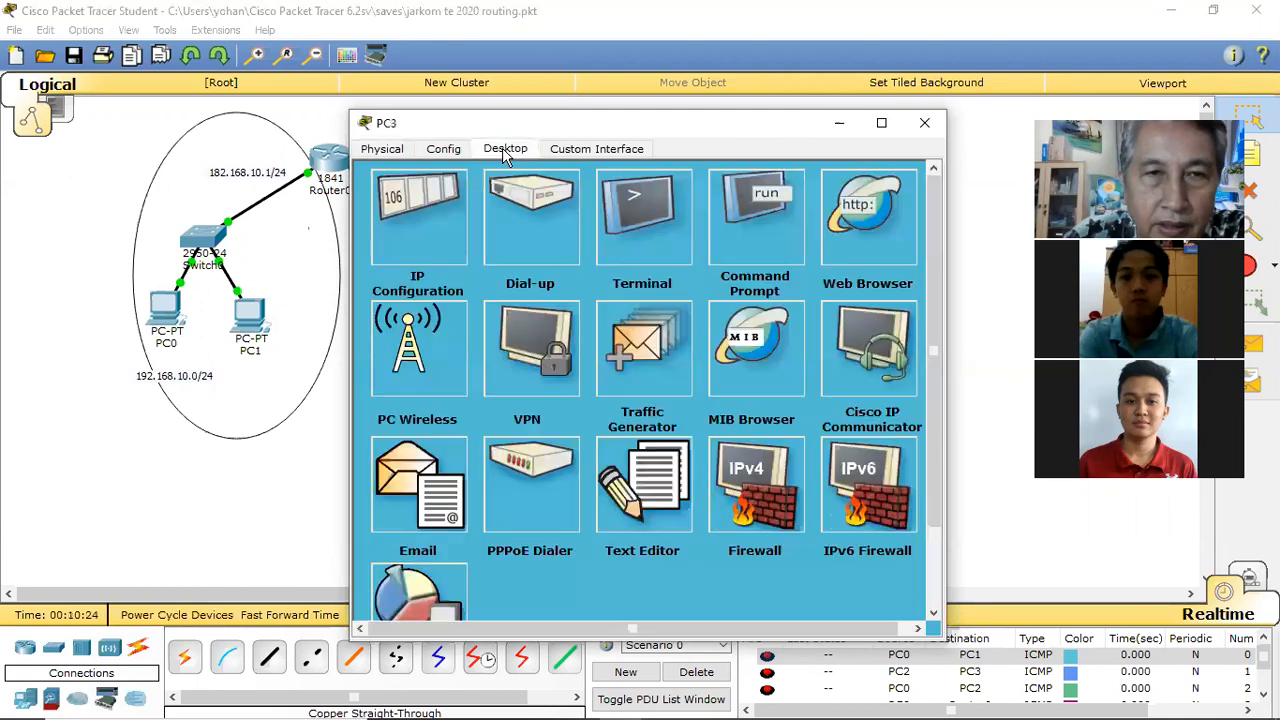
{"action": "left_click", "coordinate": [452, 214]}
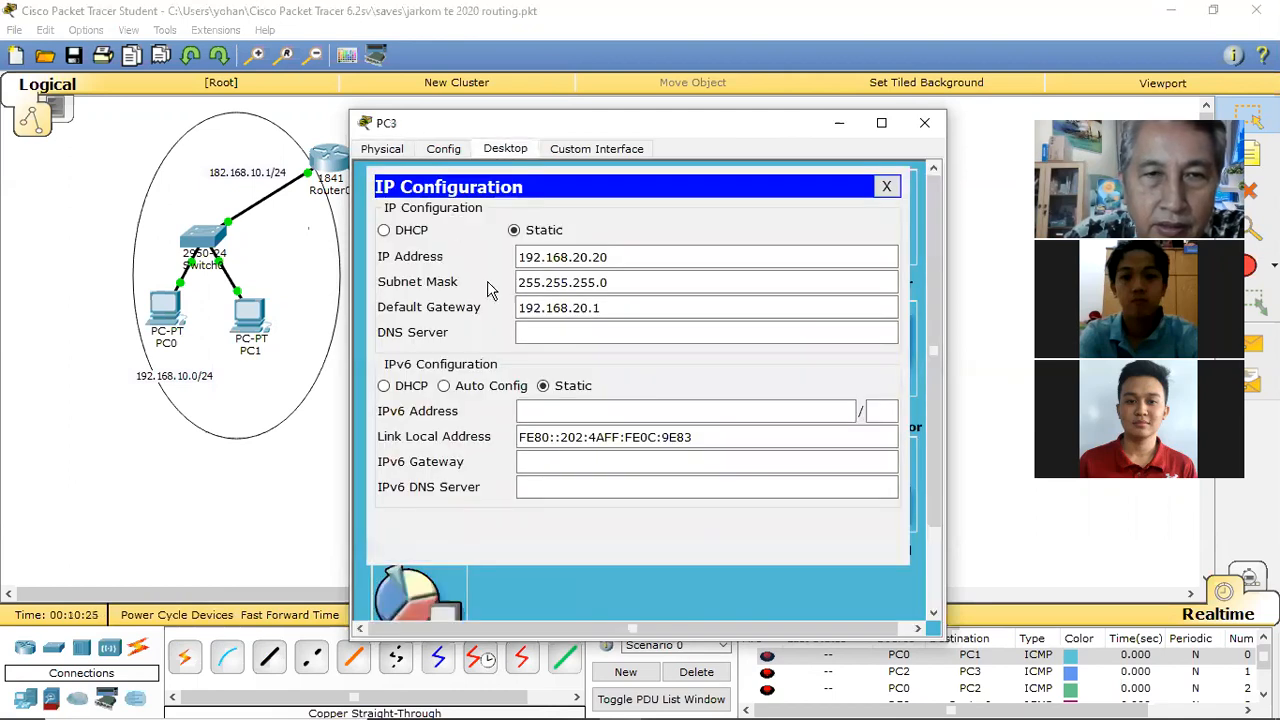
{"action": "left_click", "coordinate": [607, 282]}
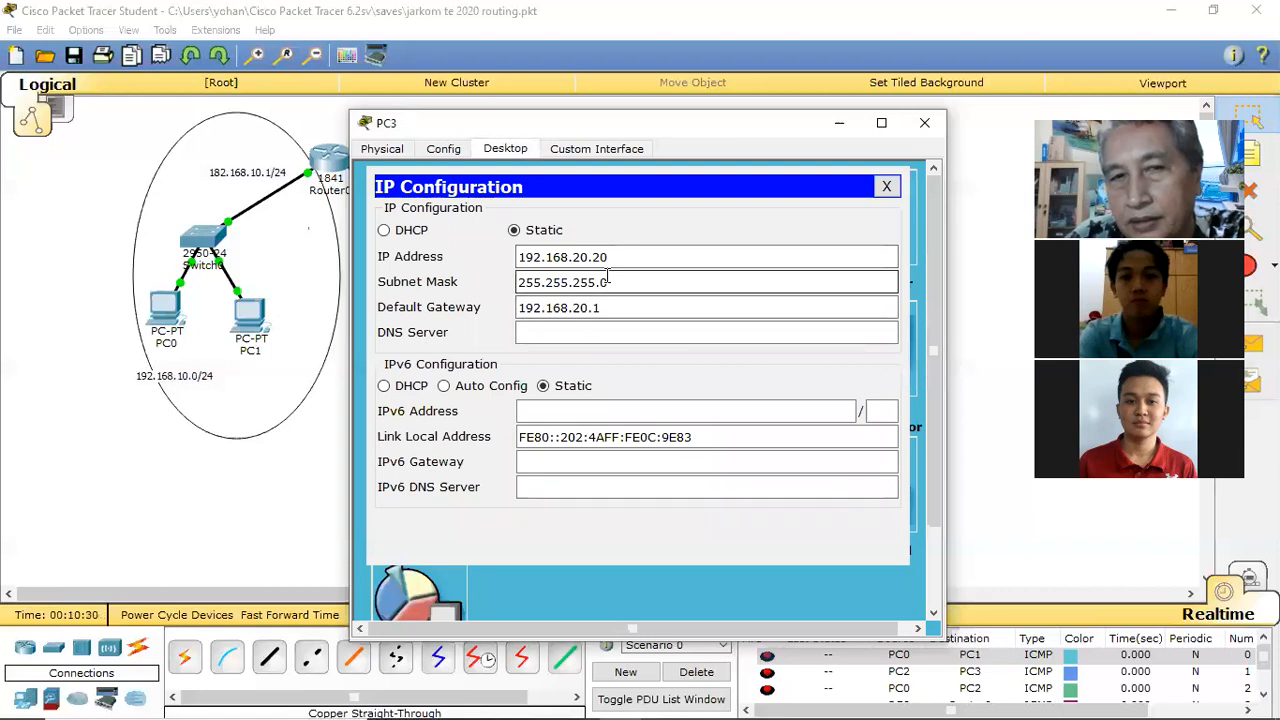
{"action": "left_click", "coordinate": [605, 257]}
{"action": "left_click_drag", "start_coordinate": [605, 257], "coordinate": [520, 256]}
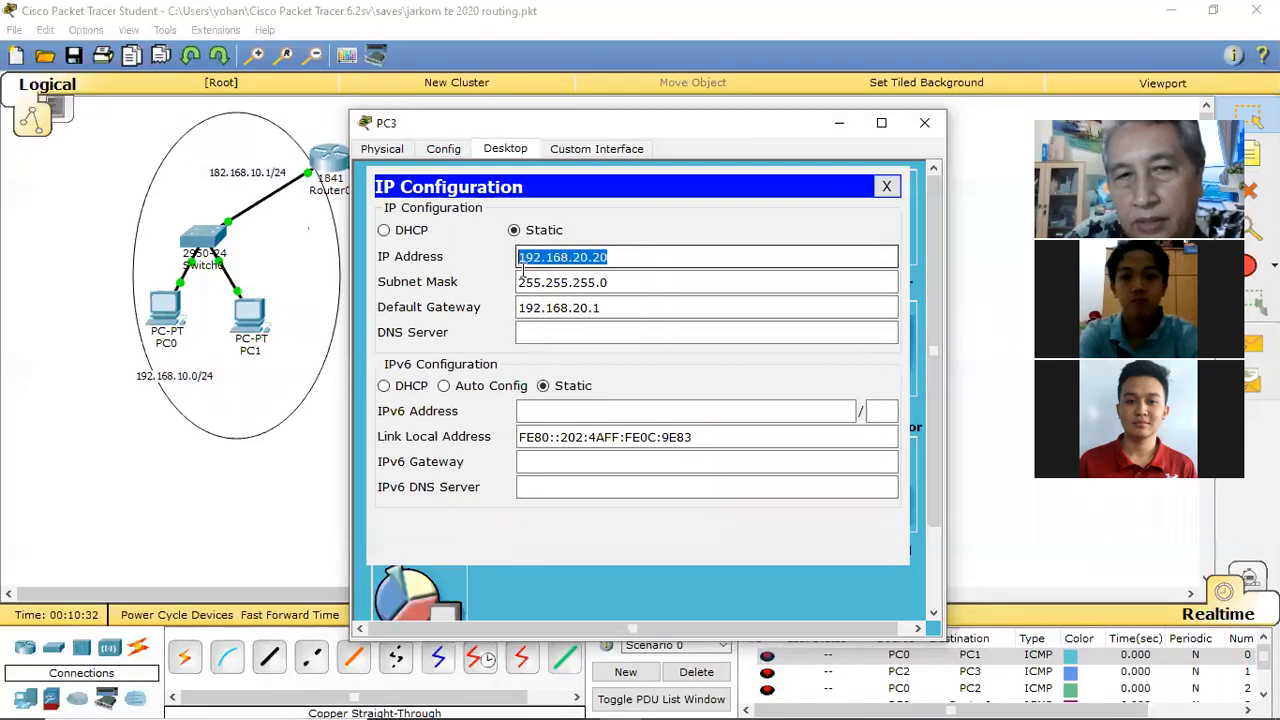
{"action": "key", "text": "BackSpace"}
{"action": "triple_click", "coordinate": [617, 283]}
{"action": "key", "text": "BackSpace"}
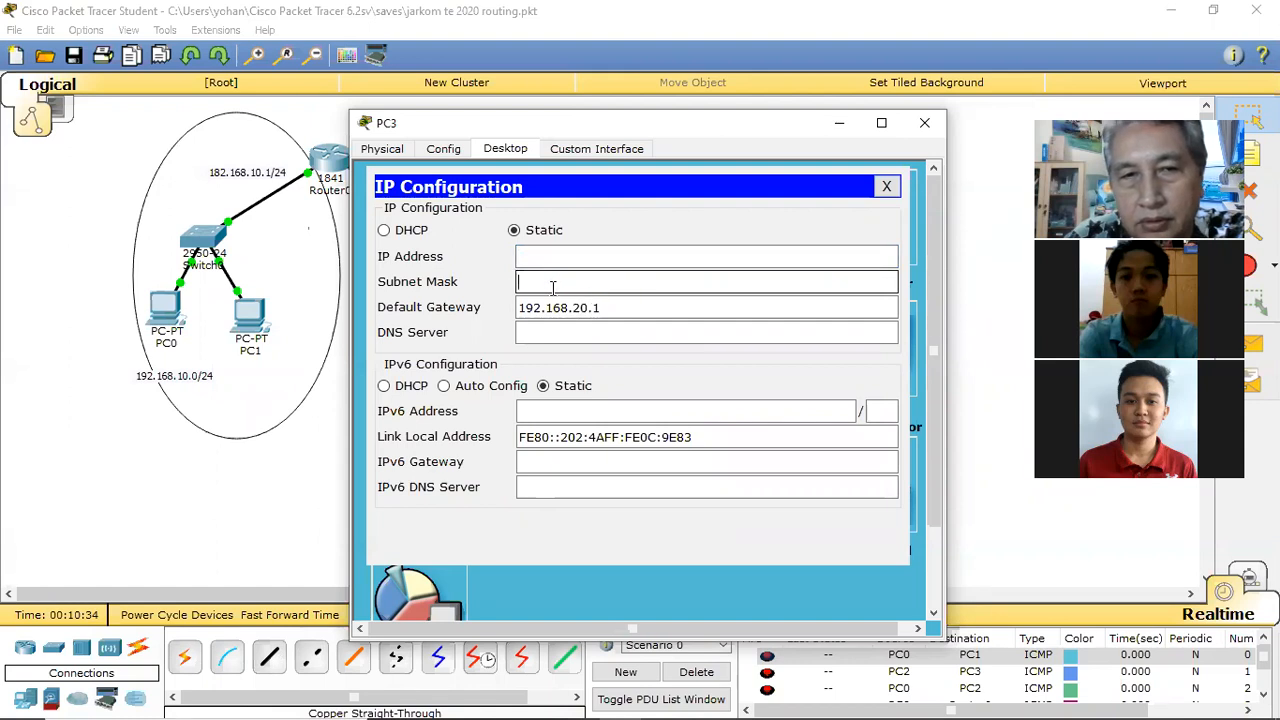
Clear PC3's default gateway and close its IP configuration and device window
{"action": "left_click", "coordinate": [620, 307]}
{"action": "triple_click", "coordinate": [620, 307]}
{"action": "key", "text": "BackSpace"}
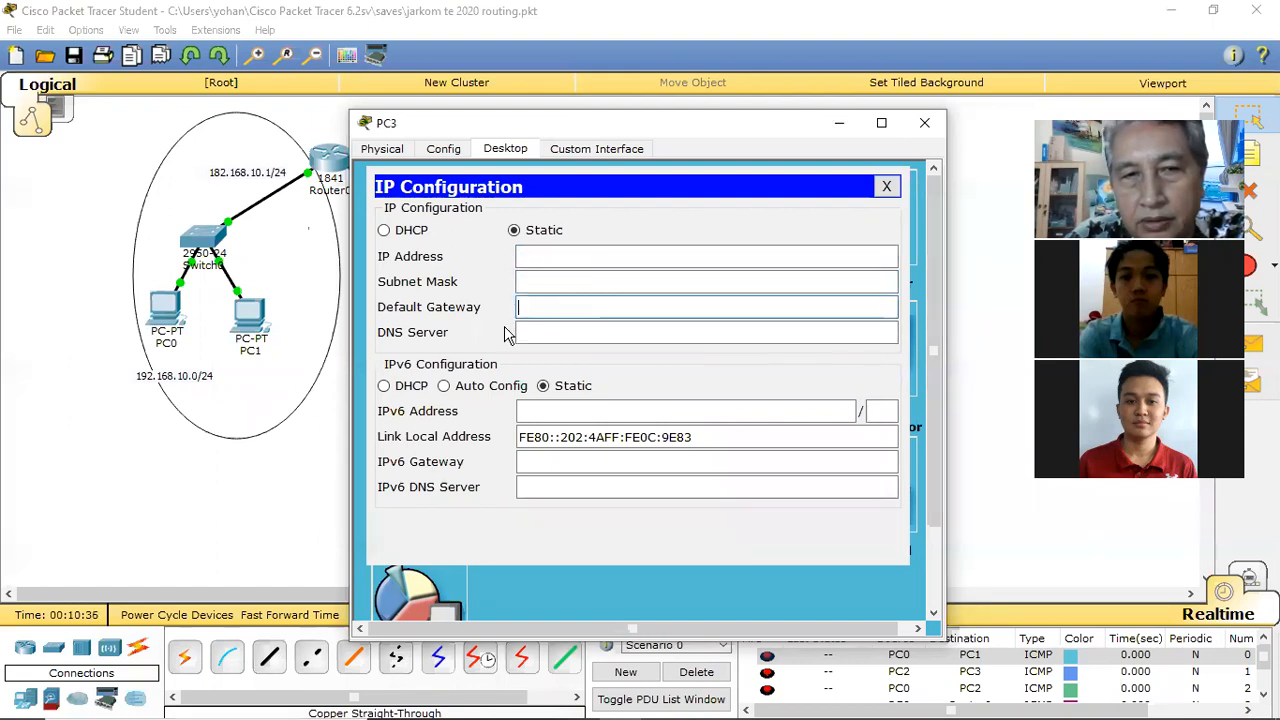
{"action": "key", "text": "Tab"}
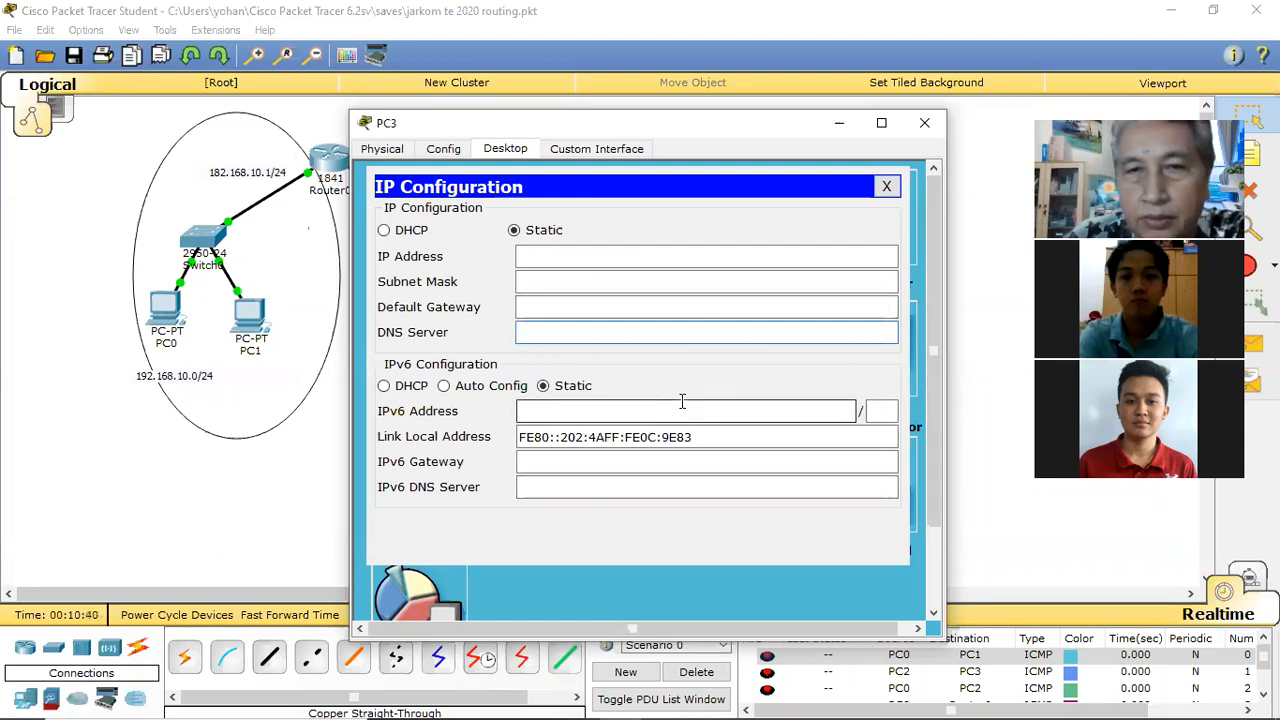
{"action": "left_click", "coordinate": [888, 187]}
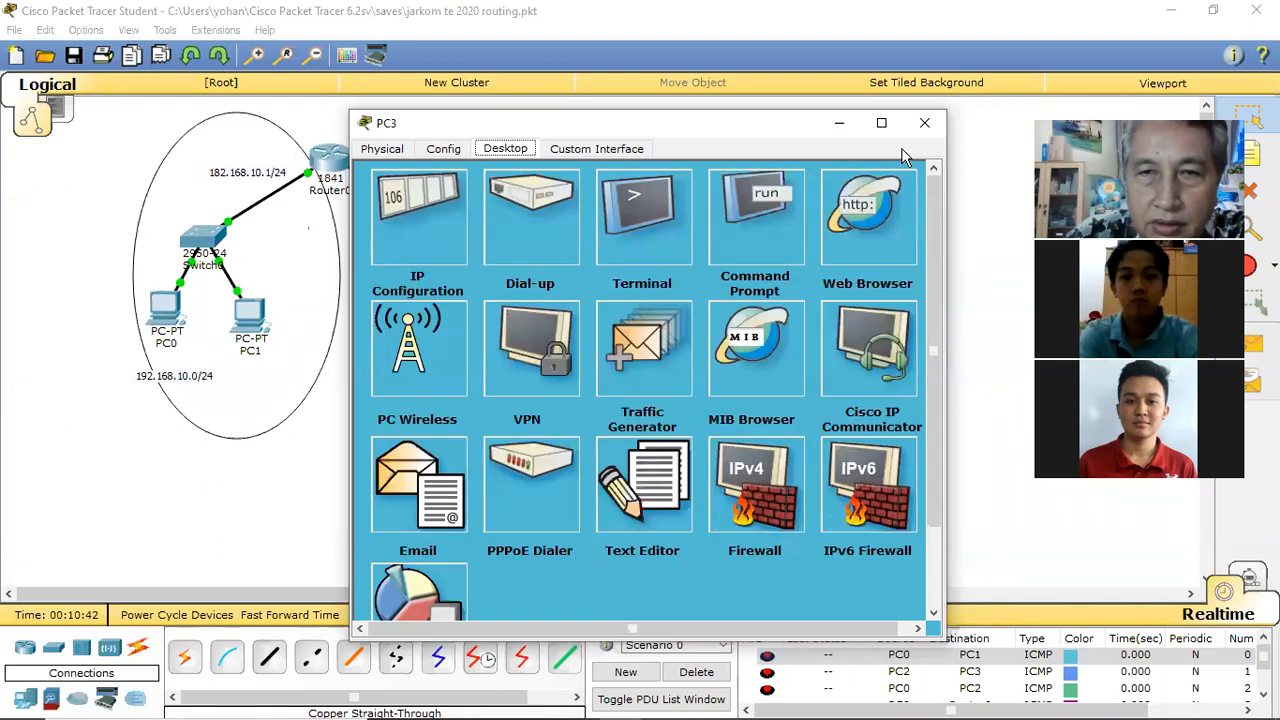
{"action": "left_click", "coordinate": [924, 122]}
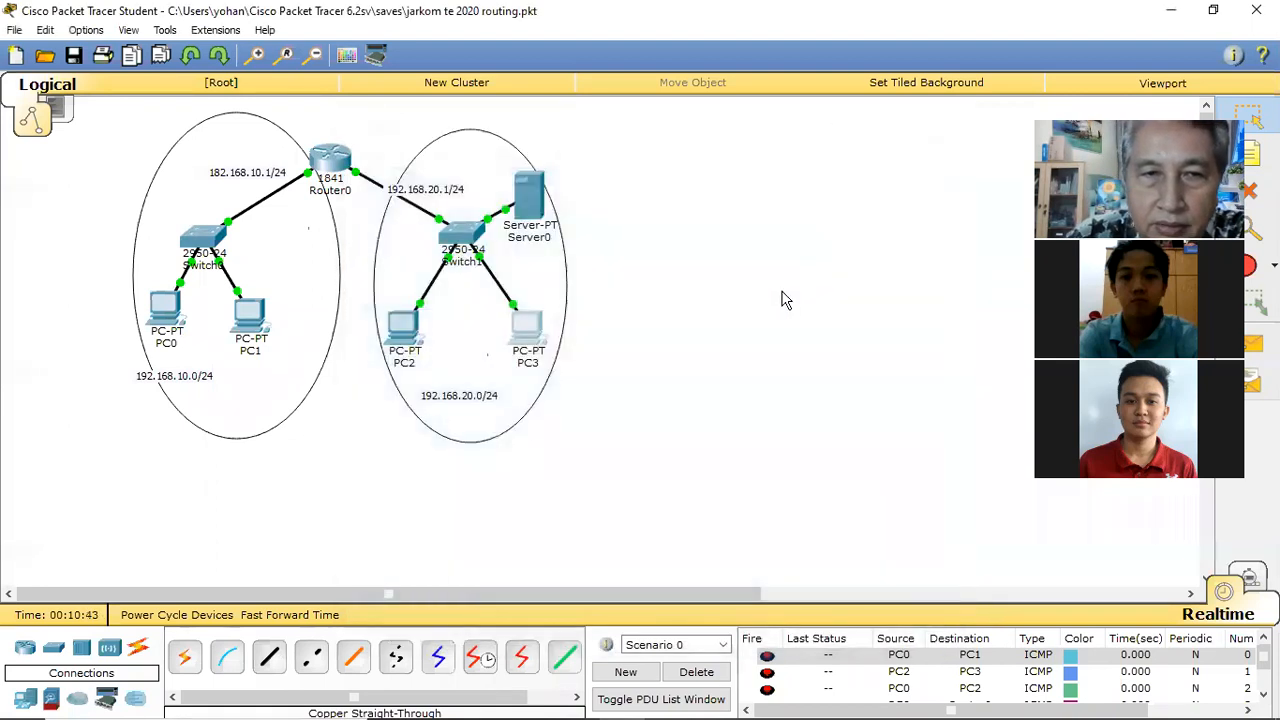
Switch PC3's IPv4 configuration from Static to DHCP and close its window
{"action": "left_click", "coordinate": [537, 333]}
{"action": "left_click", "coordinate": [445, 215]}
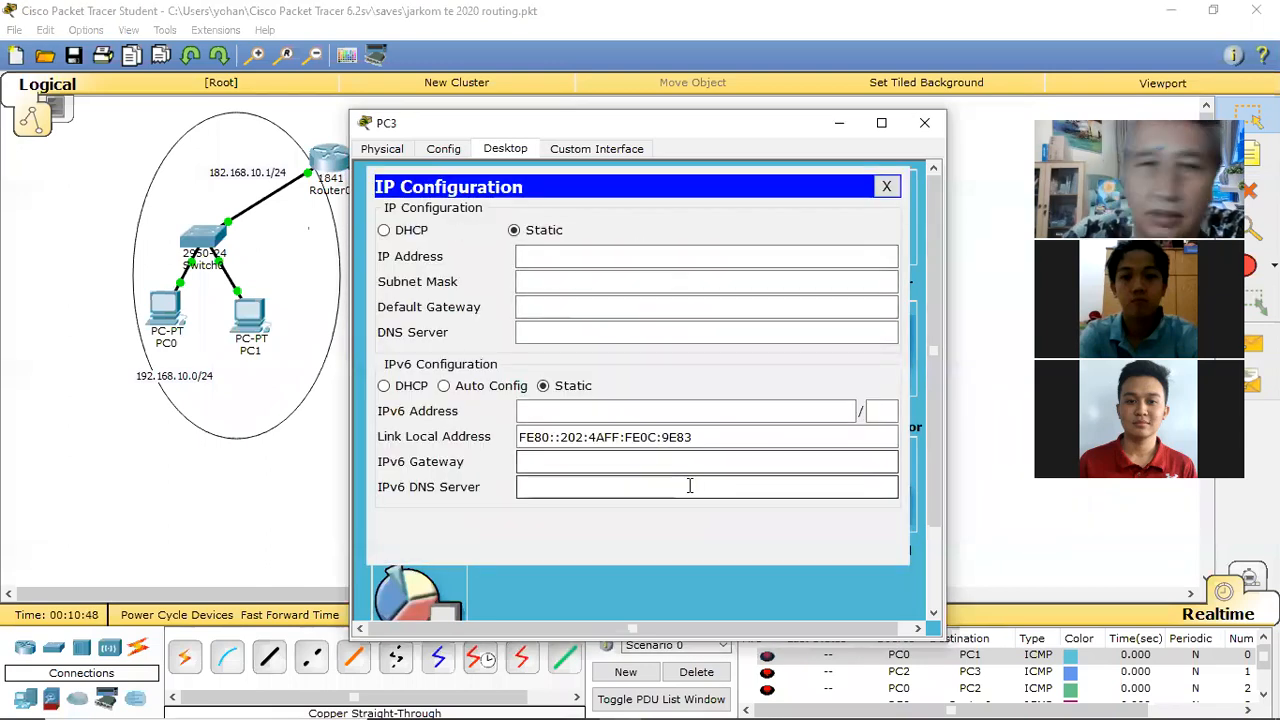
{"action": "left_click", "coordinate": [384, 231]}
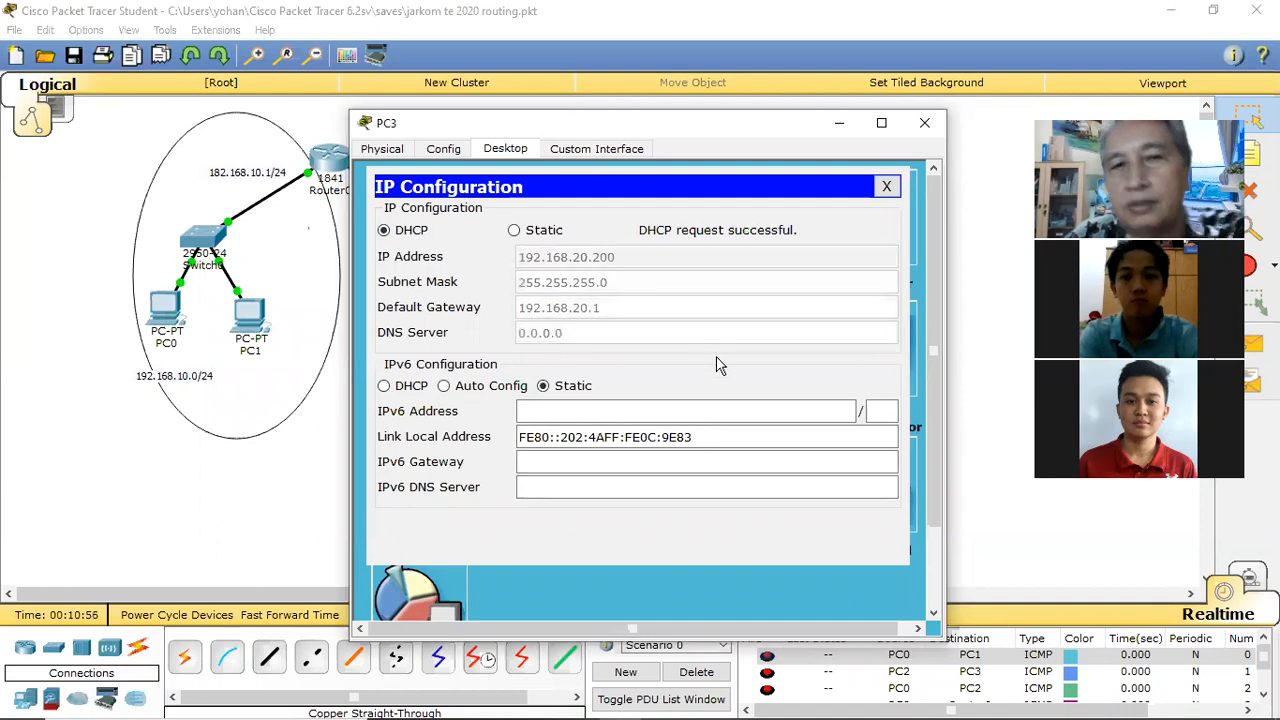
{"action": "left_click", "coordinate": [887, 189]}
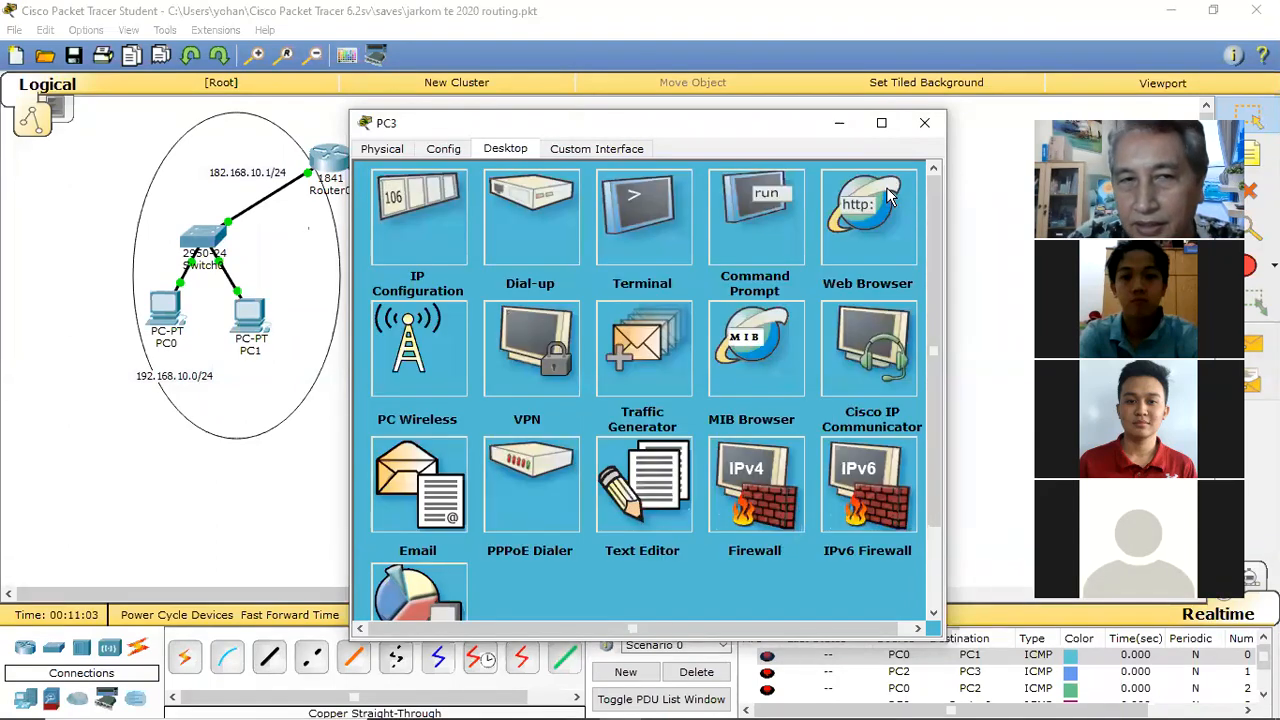
{"action": "left_click", "coordinate": [924, 122]}
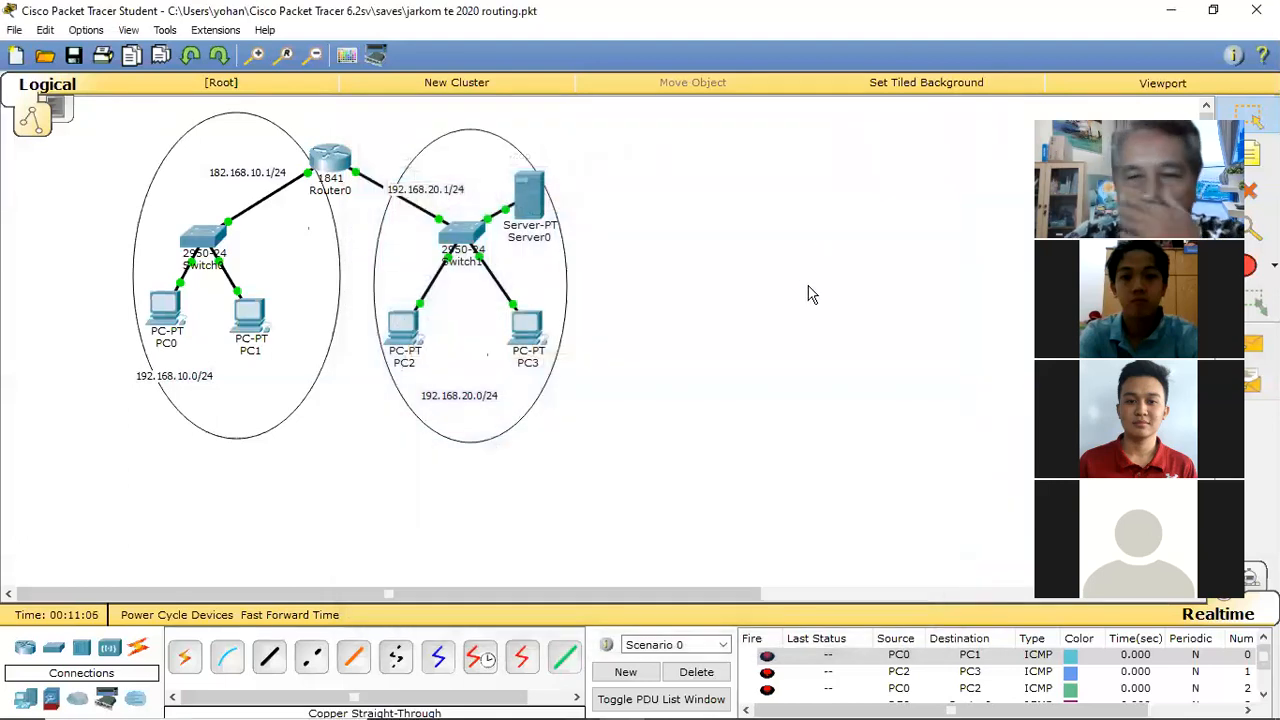
Clear the static IP address and subnet mask in PC2's IP configuration, and close its window
{"action": "left_click", "coordinate": [407, 342]}
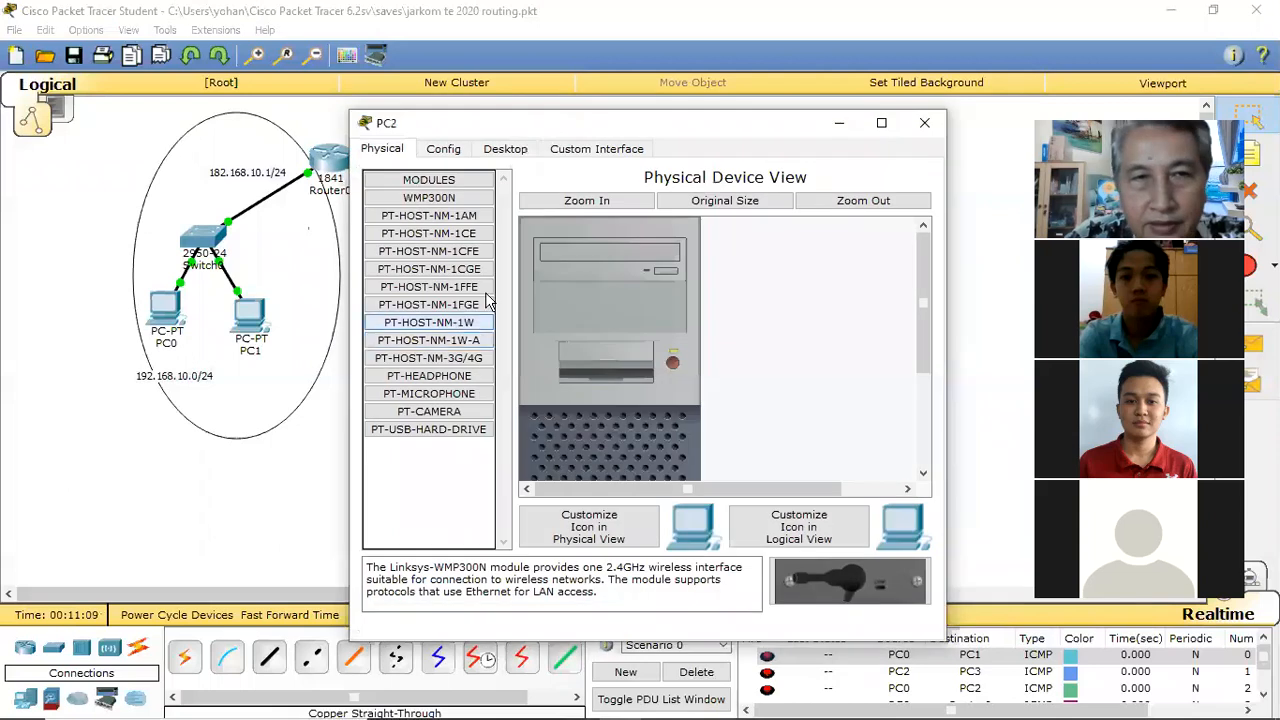
{"action": "left_click", "coordinate": [524, 150]}
{"action": "left_click", "coordinate": [455, 250]}
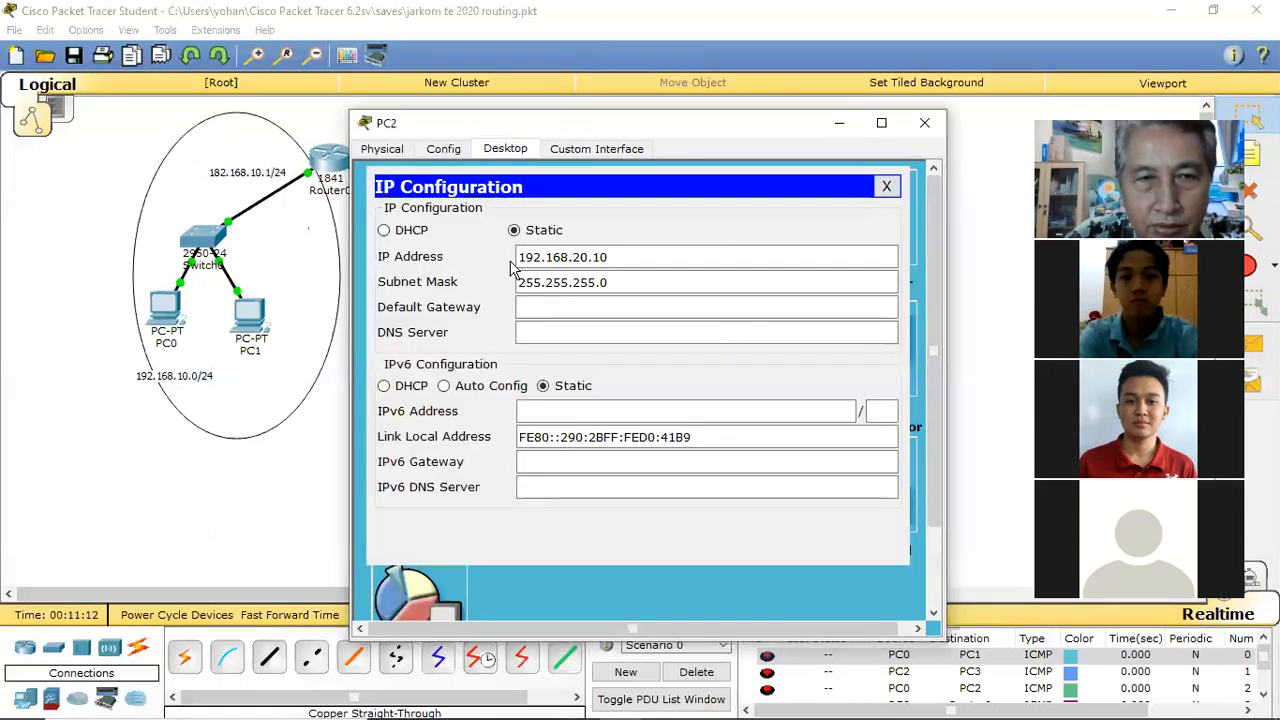
{"action": "left_click_drag", "start_coordinate": [634, 256], "coordinate": [487, 245]}
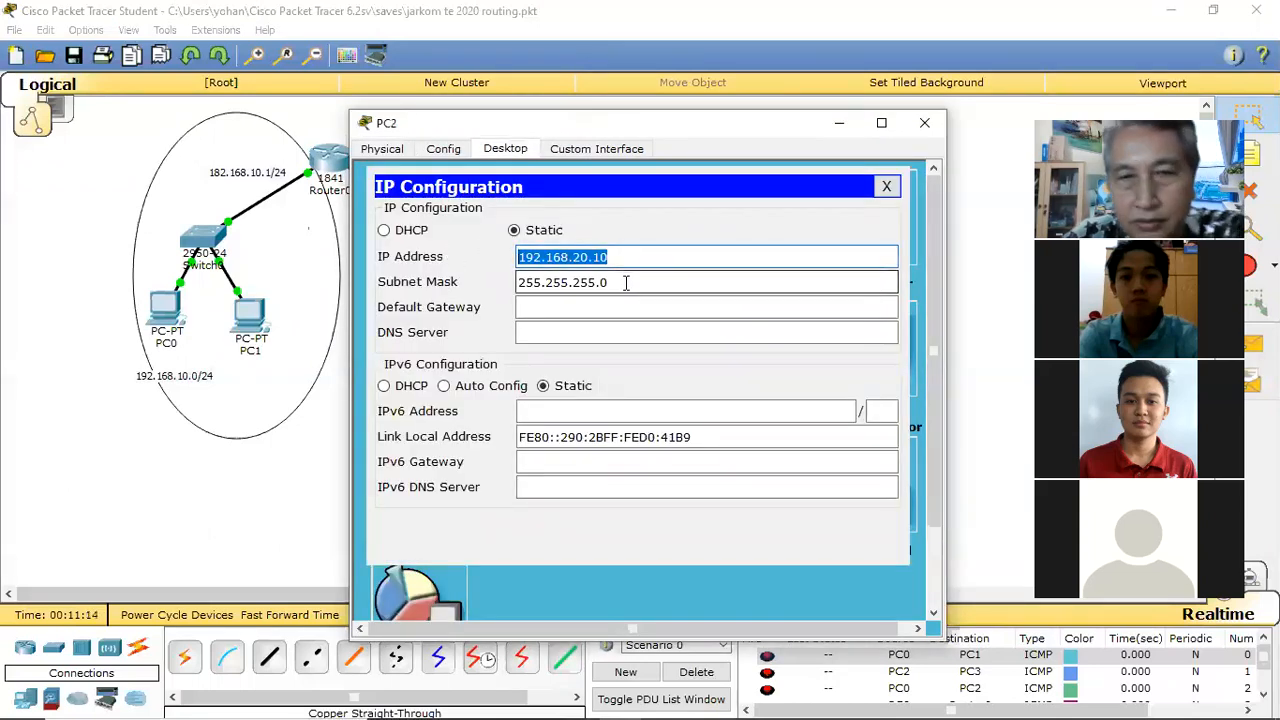
{"action": "key", "text": "BackSpace"}
{"action": "left_click_drag", "start_coordinate": [626, 283], "coordinate": [452, 284]}
{"action": "key", "text": "BackSpace"}
{"action": "key", "text": "Tab"}
{"action": "left_click", "coordinate": [886, 186]}
{"action": "left_click", "coordinate": [923, 124]}
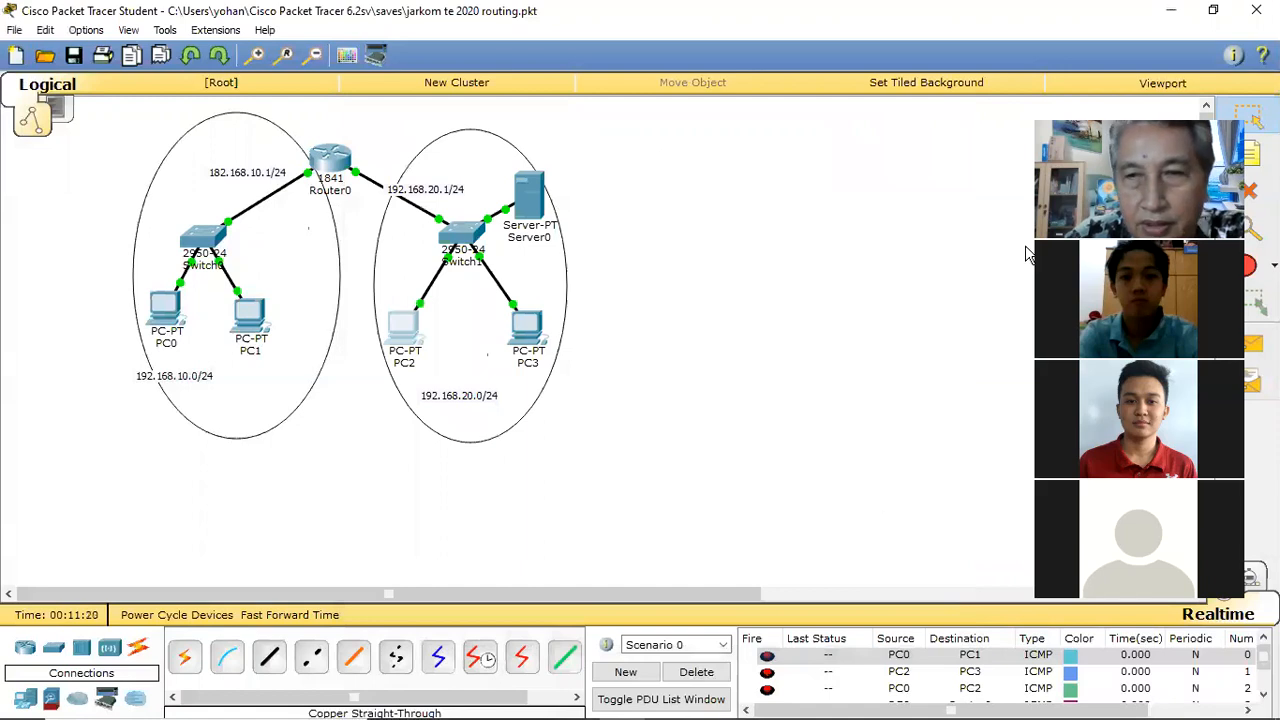
Restore the program window to a smaller size, move it clear of the video overlay and switch to Simulation mode
{"action": "left_click", "coordinate": [1213, 9]}
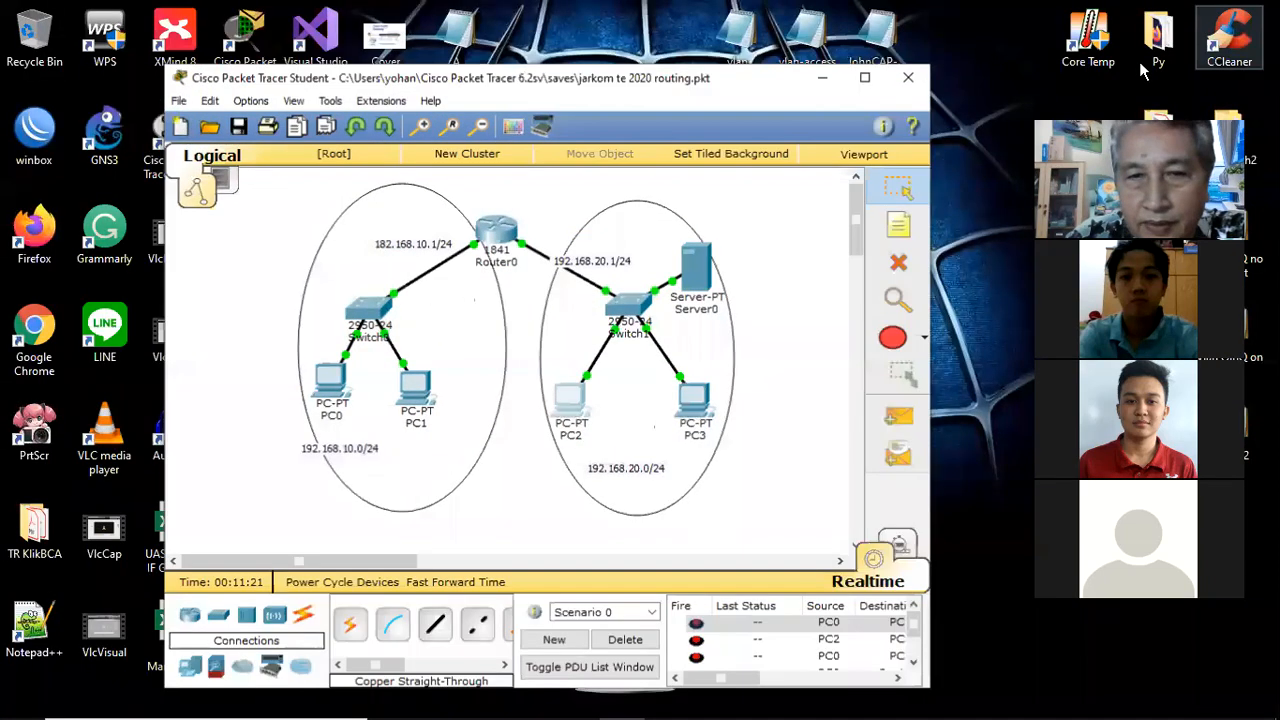
{"action": "left_click_drag", "start_coordinate": [772, 81], "coordinate": [711, 49]}
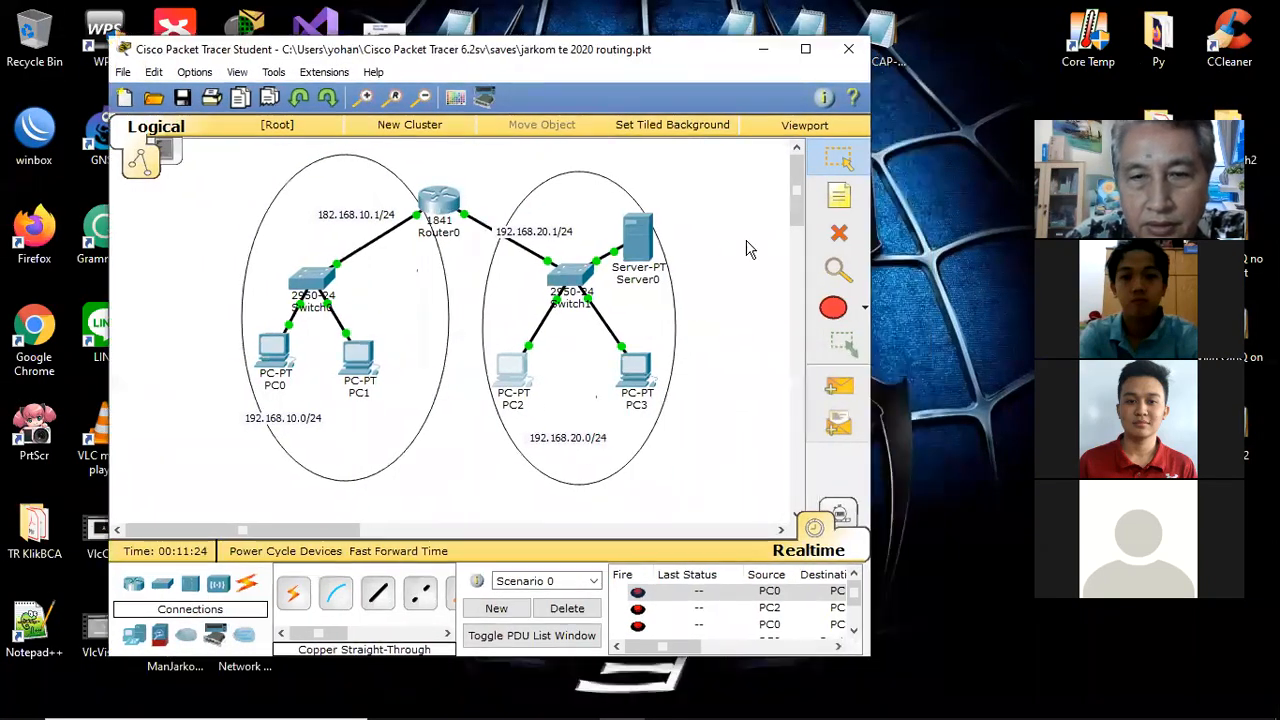
{"action": "left_click", "coordinate": [838, 512]}
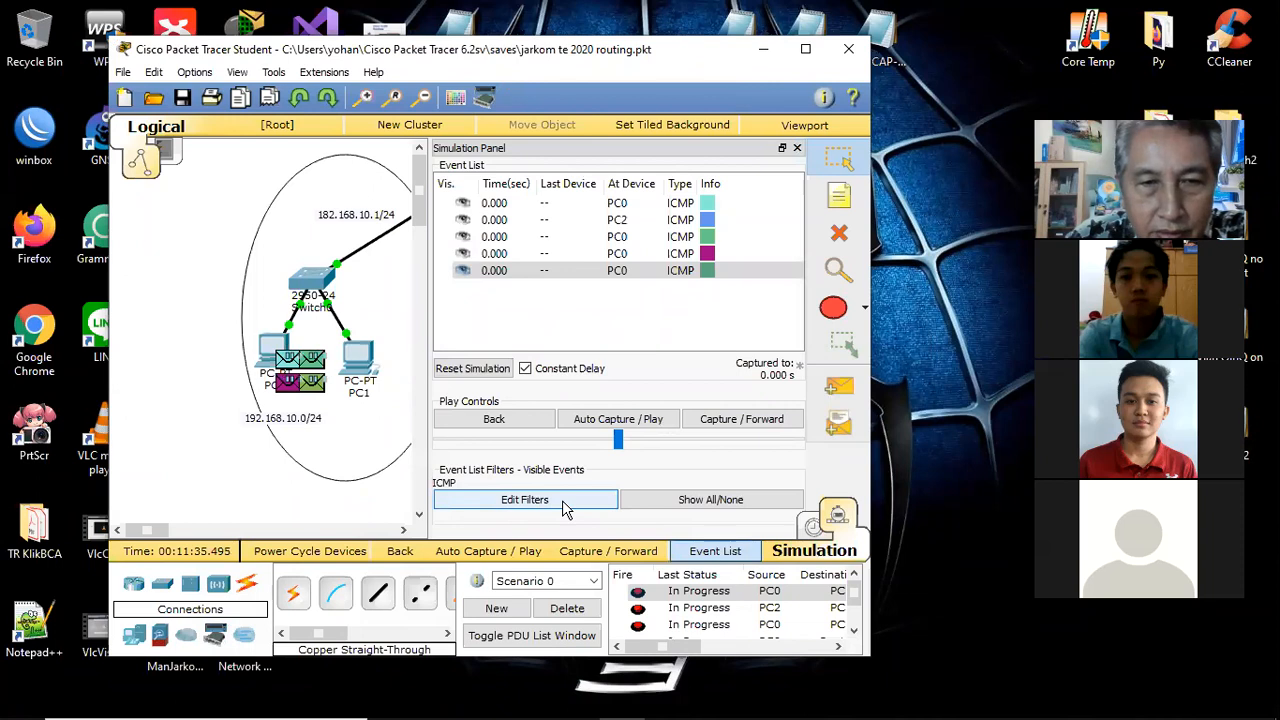
Limit the simulation's visible events to DHCP and ICMP, and maximize the program window again
{"action": "left_click", "coordinate": [635, 505]}
{"action": "left_click", "coordinate": [585, 500]}
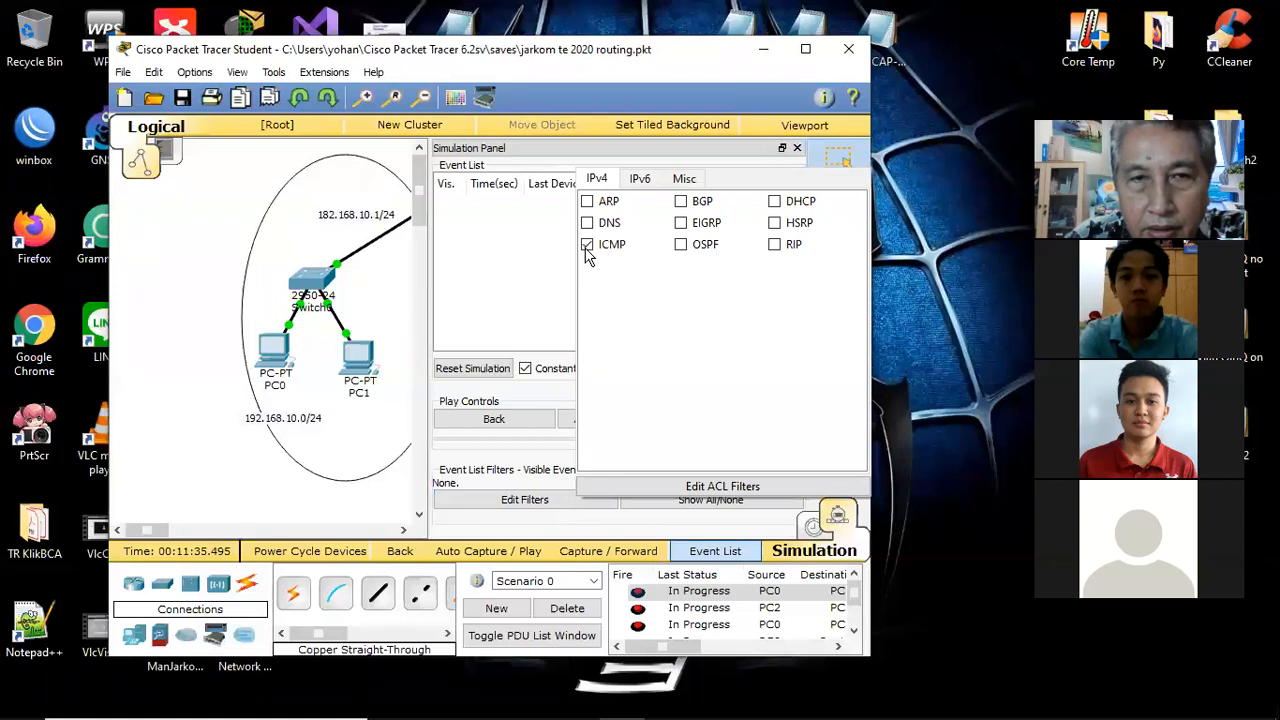
{"action": "left_click", "coordinate": [682, 180]}
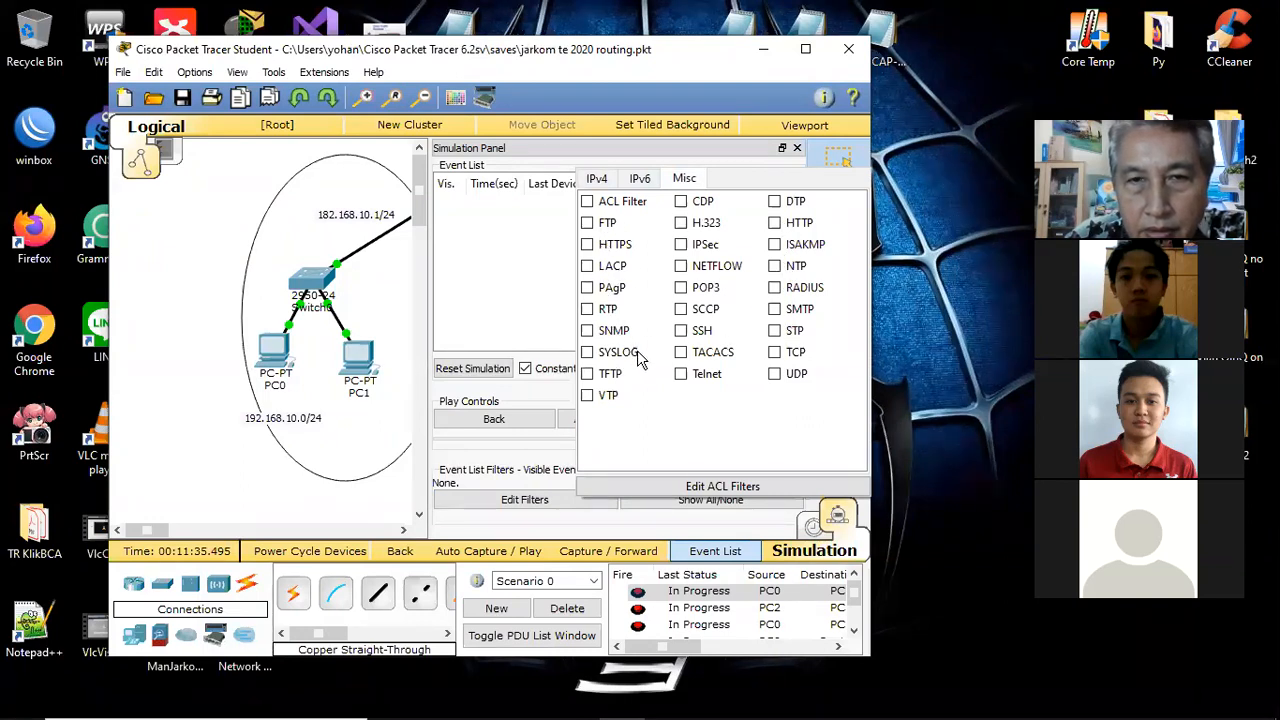
{"action": "left_click", "coordinate": [598, 180]}
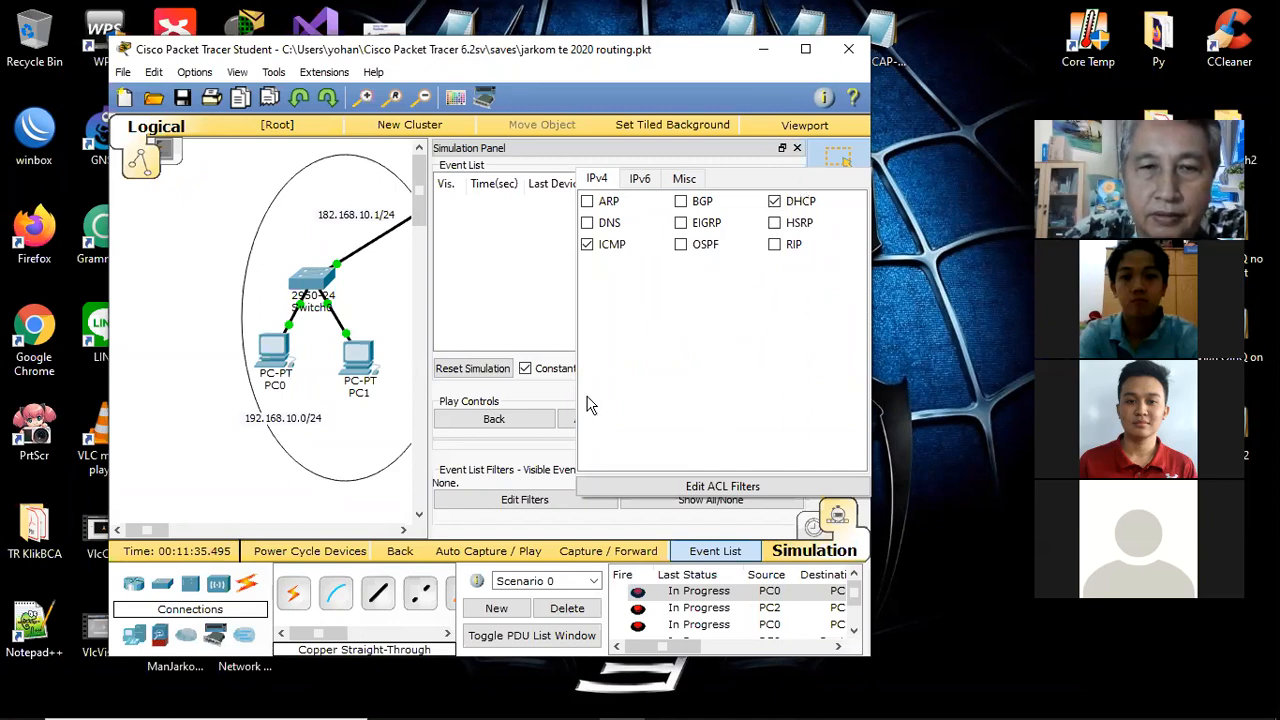
{"action": "left_click", "coordinate": [672, 371]}
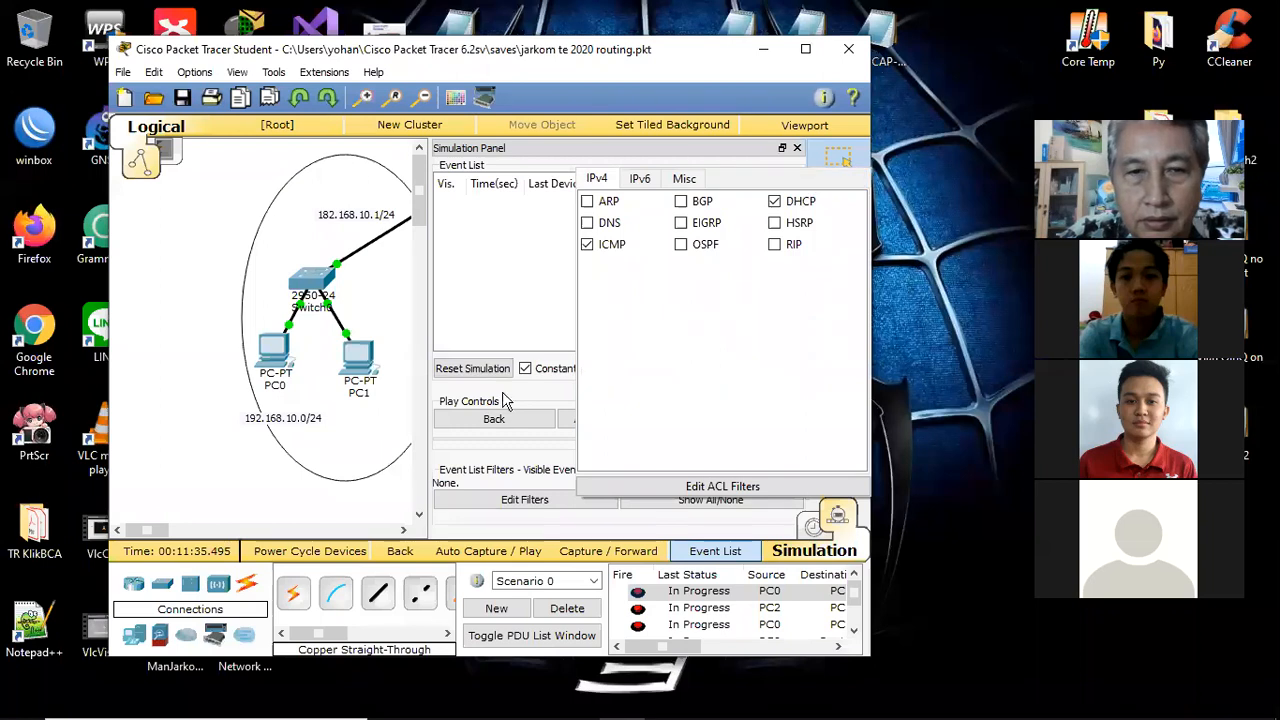
{"action": "left_click", "coordinate": [541, 454]}
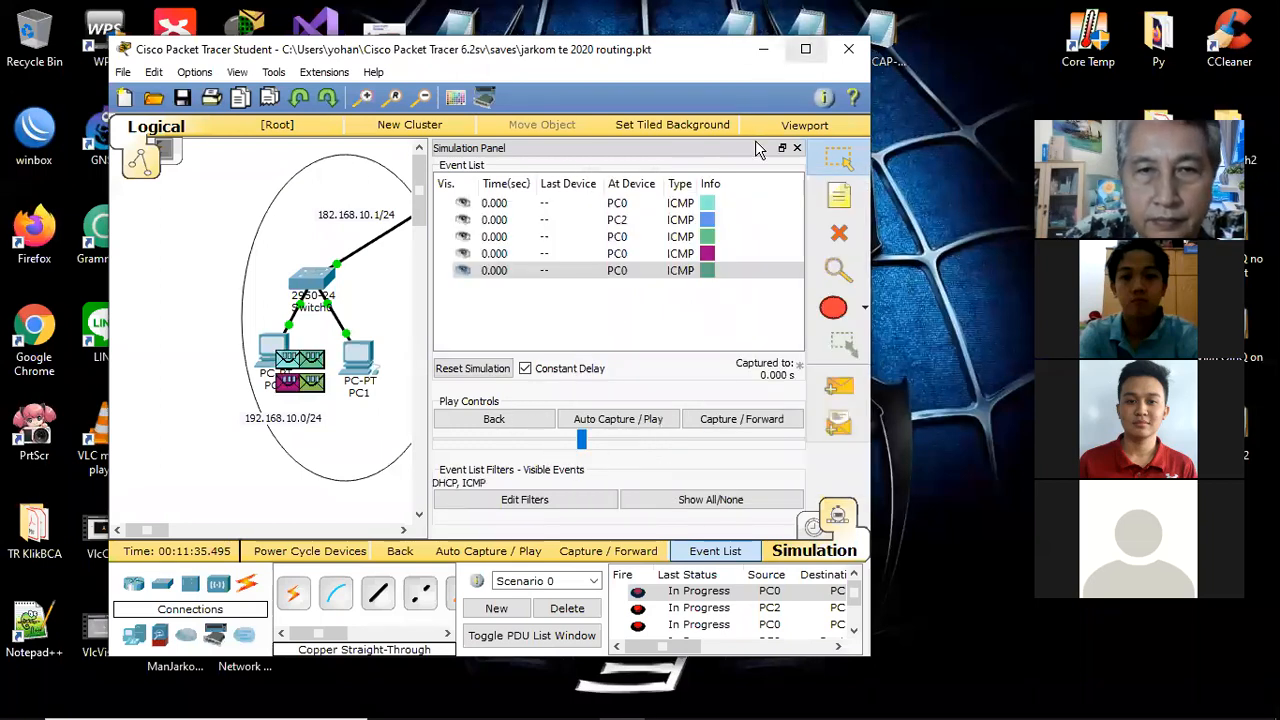
{"action": "left_click", "coordinate": [805, 48]}
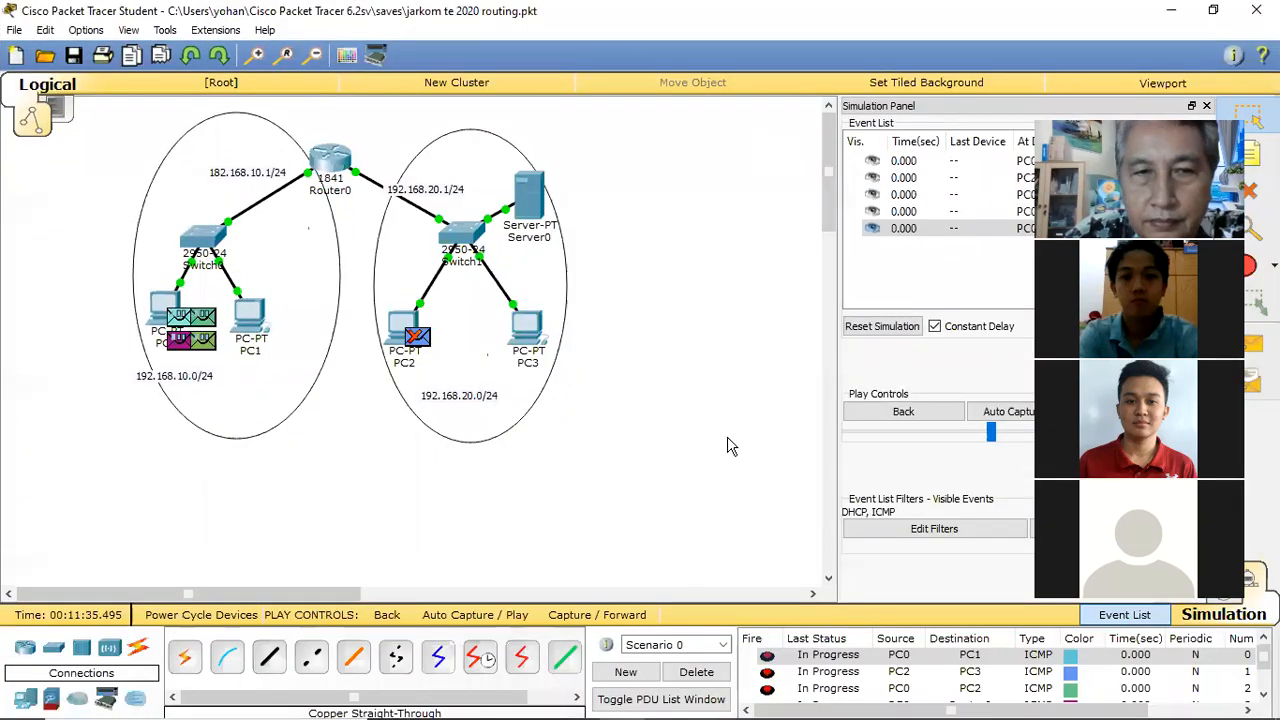
Create a new scenario, set PC2's IPv4 configuration to DHCP, and move its window off the topology
{"action": "left_click", "coordinate": [625, 672]}
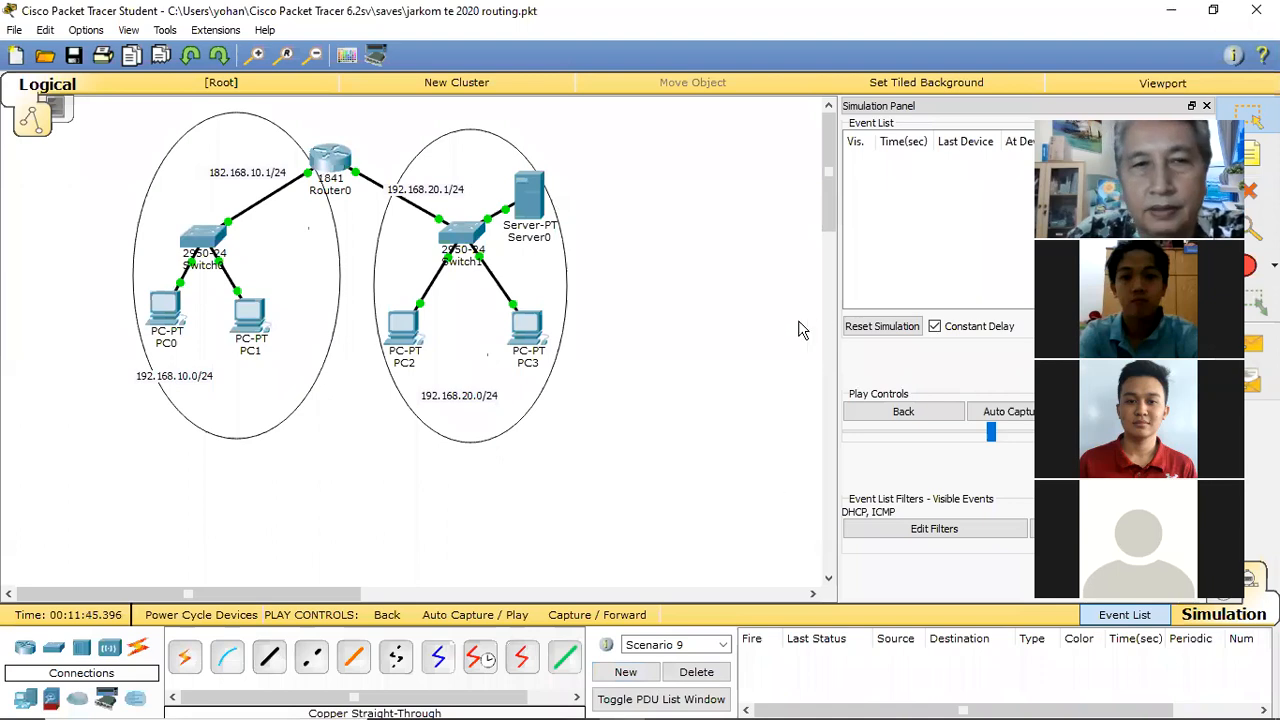
{"action": "left_click", "coordinate": [404, 337]}
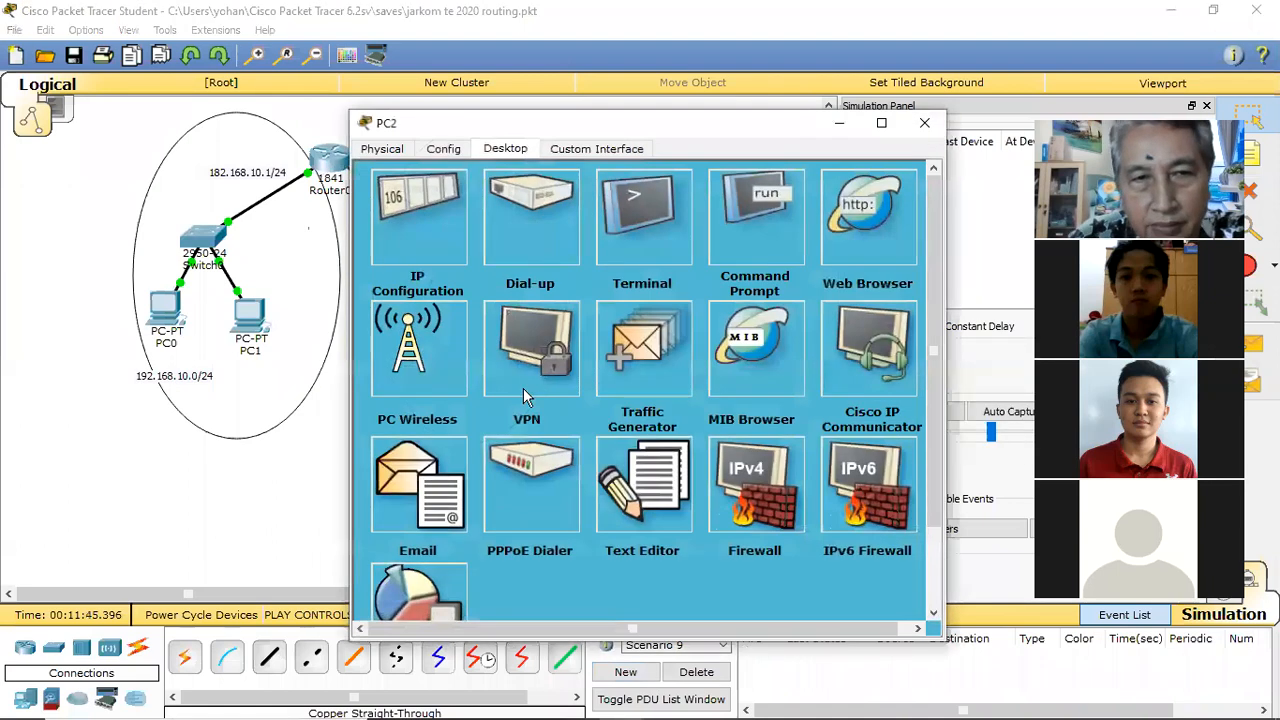
{"action": "left_click", "coordinate": [435, 223]}
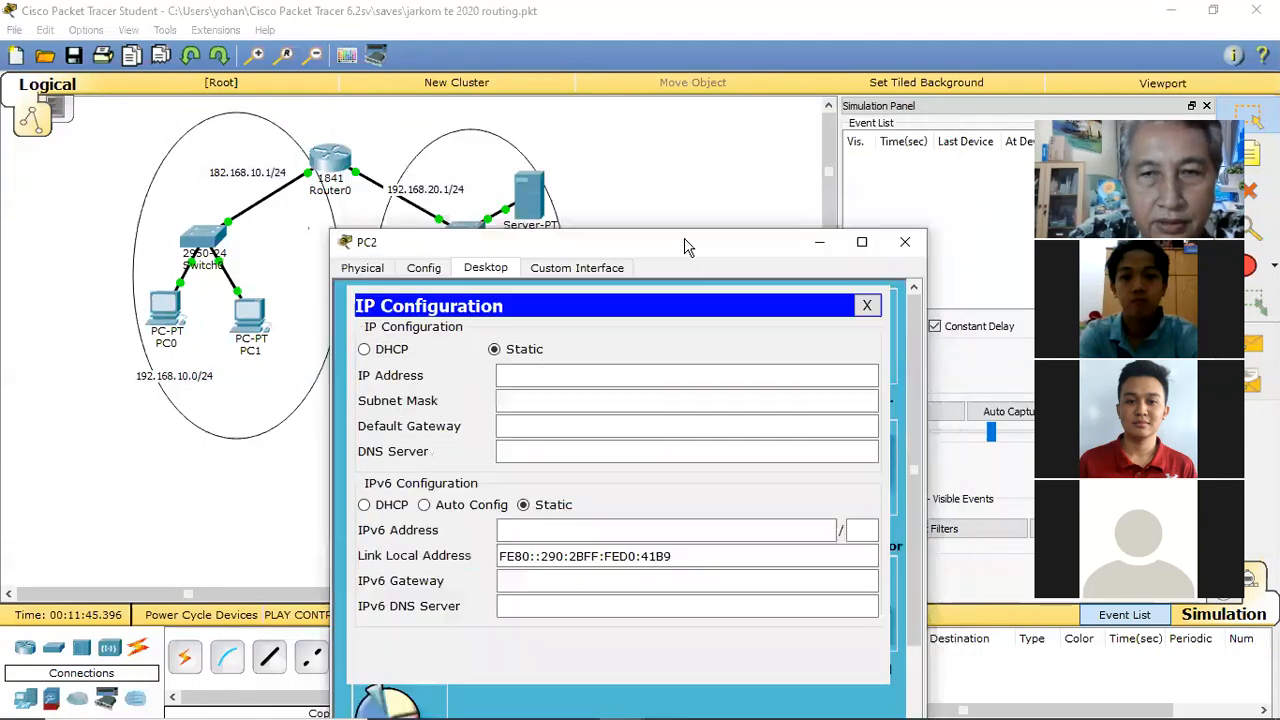
{"action": "left_click_drag", "start_coordinate": [699, 124], "coordinate": [679, 243]}
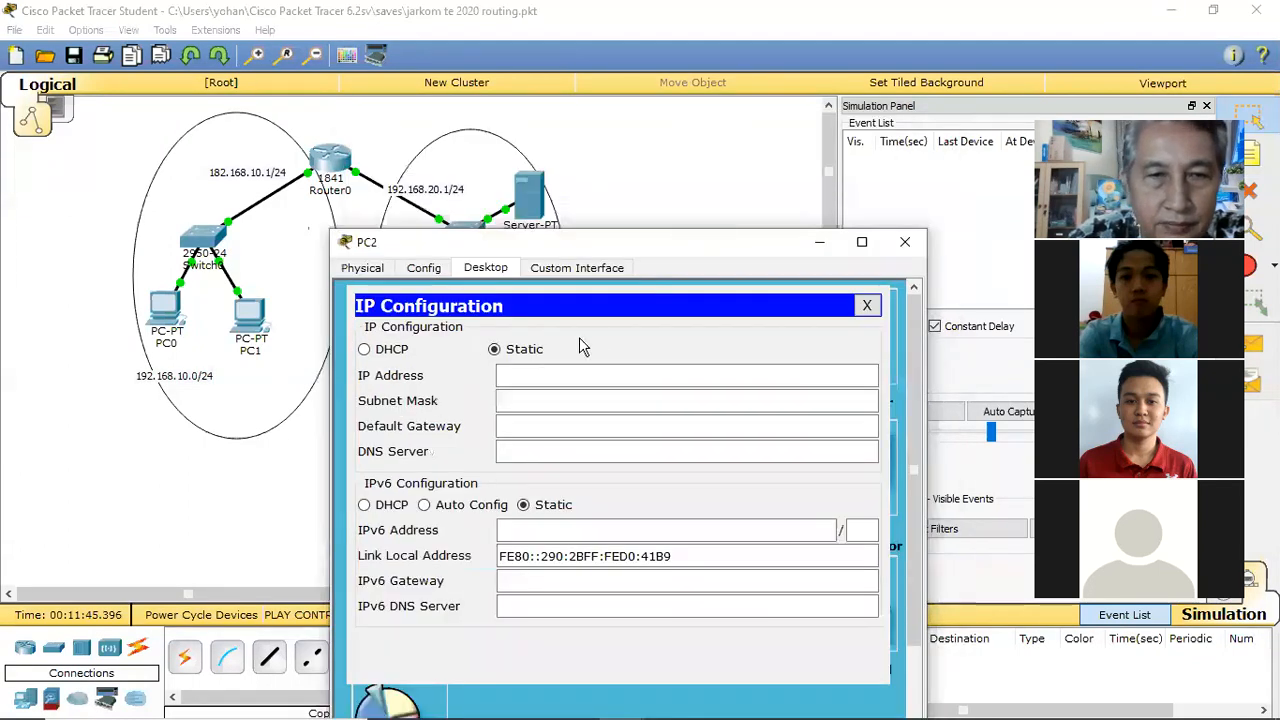
{"action": "left_click", "coordinate": [366, 350]}
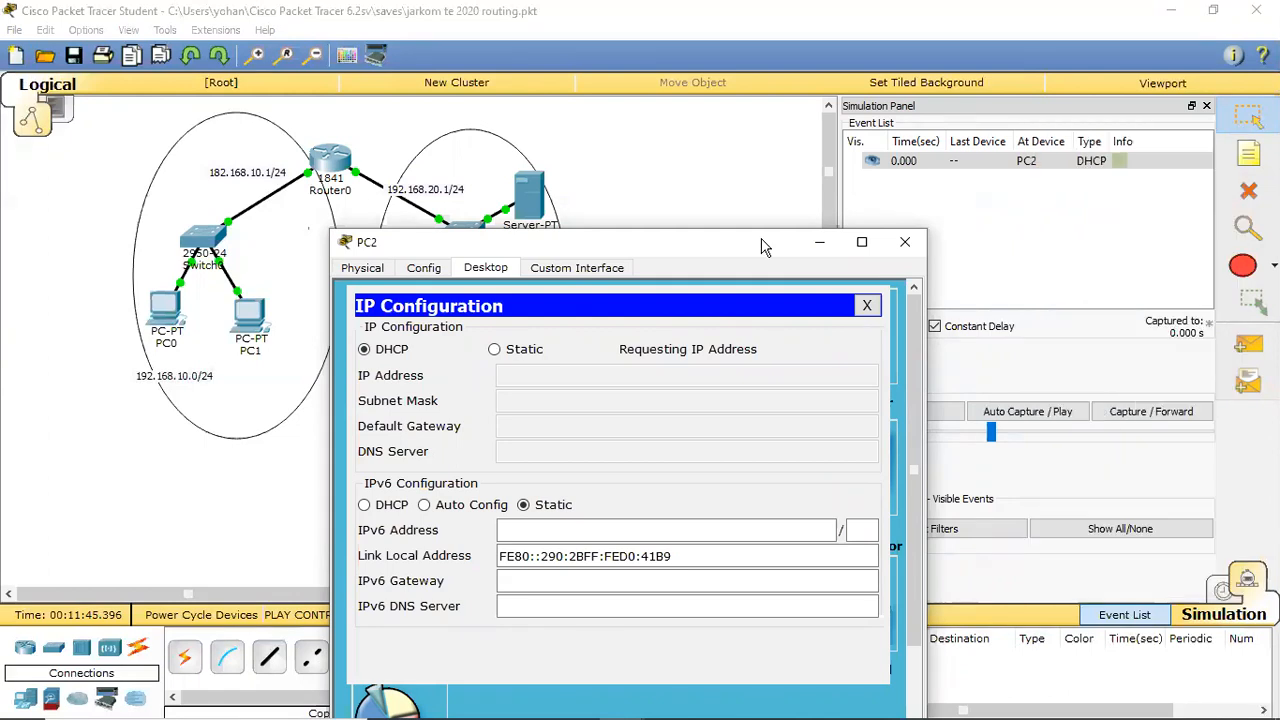
{"action": "left_click_drag", "start_coordinate": [762, 246], "coordinate": [602, 445]}
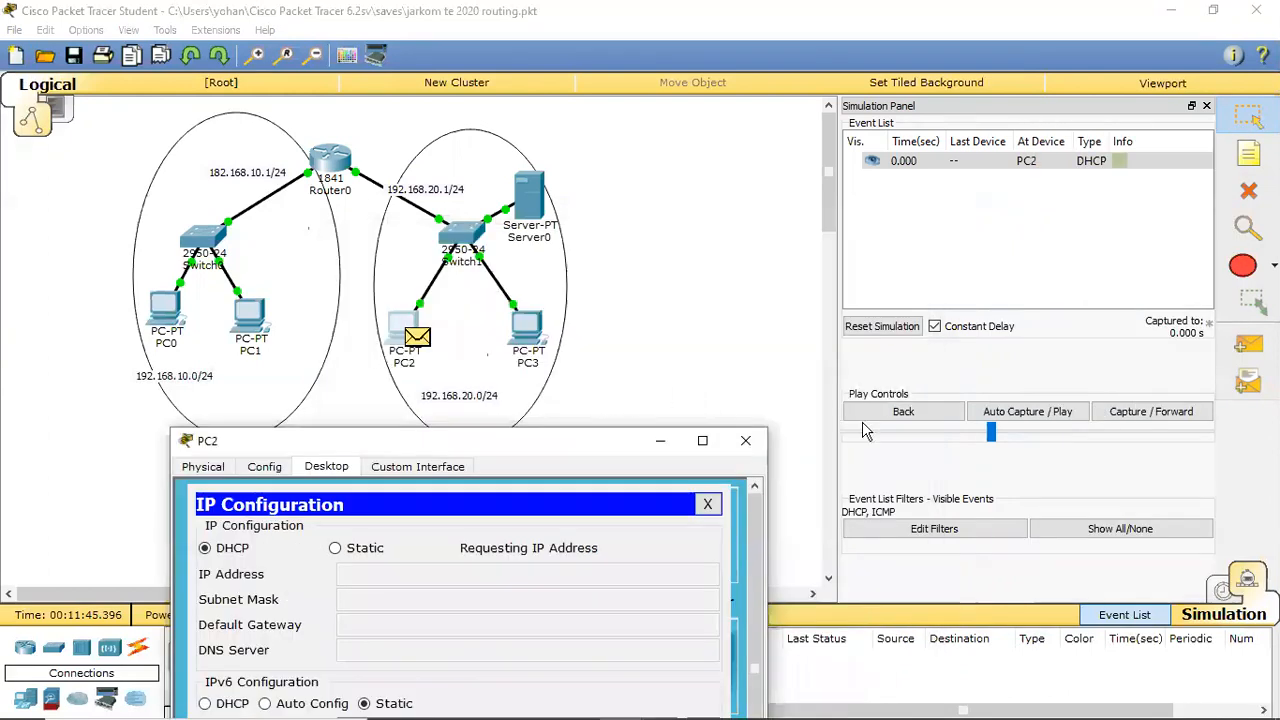
Advance the simulation by one event and examine the DHCP section of the inbound PDU details at Switch1
{"action": "left_click", "coordinate": [1143, 418]}
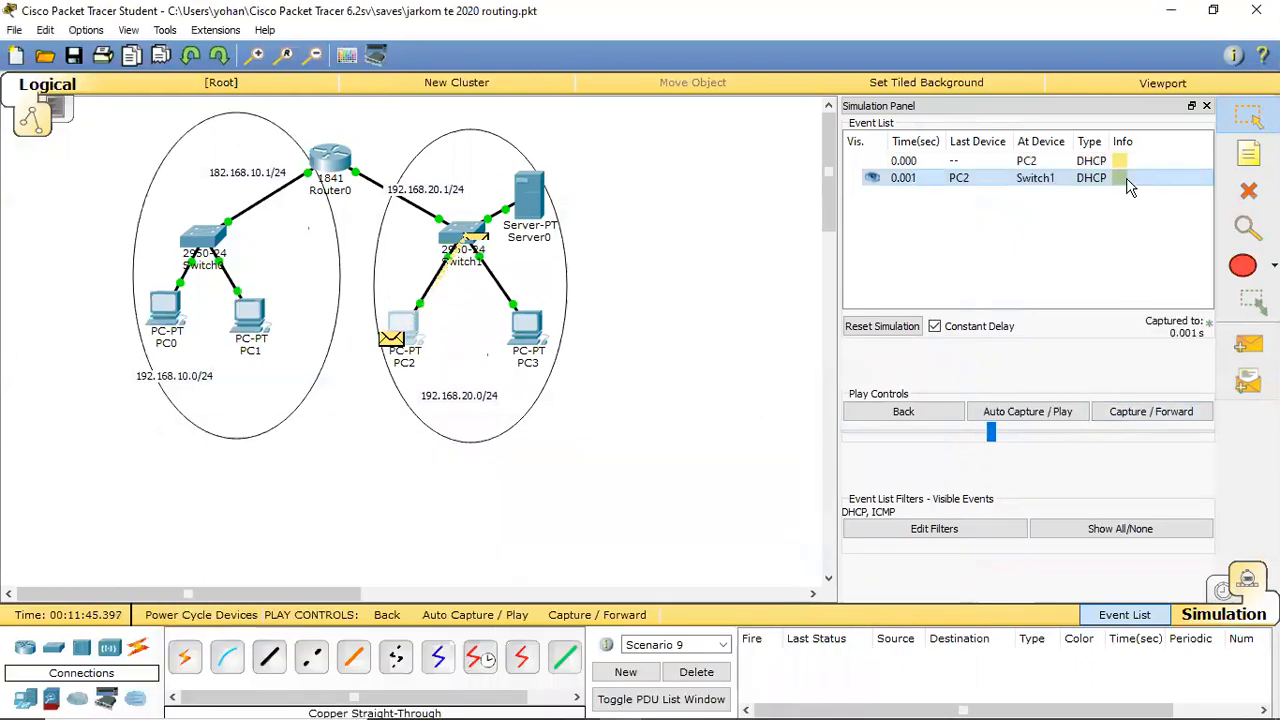
{"action": "left_click", "coordinate": [480, 248]}
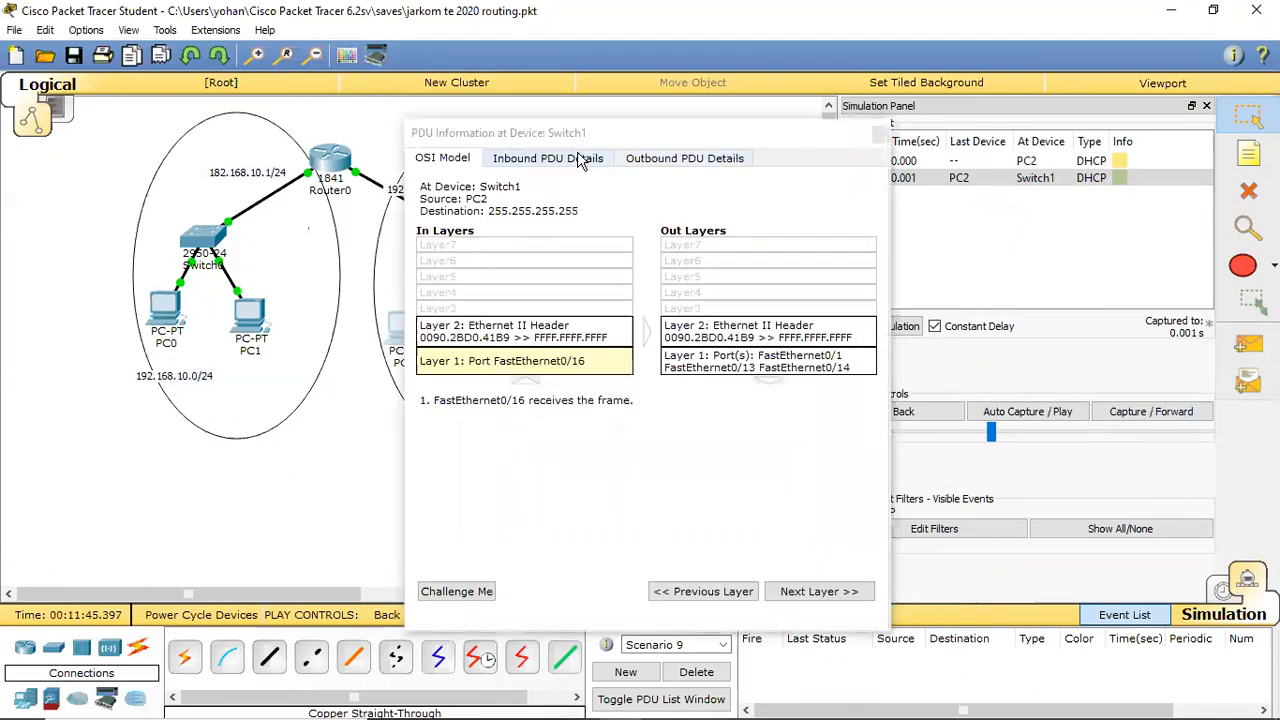
{"action": "left_click", "coordinate": [583, 160]}
{"action": "left_click_drag", "start_coordinate": [860, 243], "coordinate": [862, 419]}
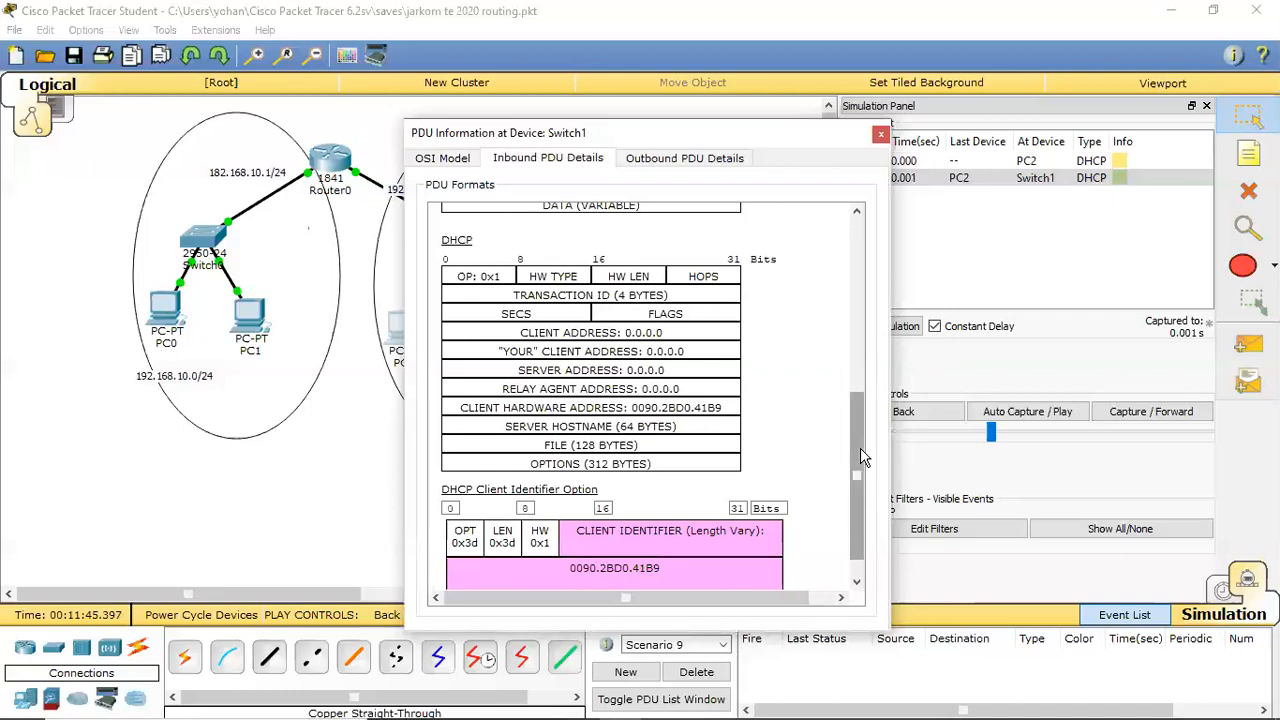
Review the DHCP and UDP sections of the inbound PDU details at Switch1, and close the PDU information window
{"action": "scroll", "coordinate": [862, 532], "scroll_direction": "down", "scroll_amount": 1}
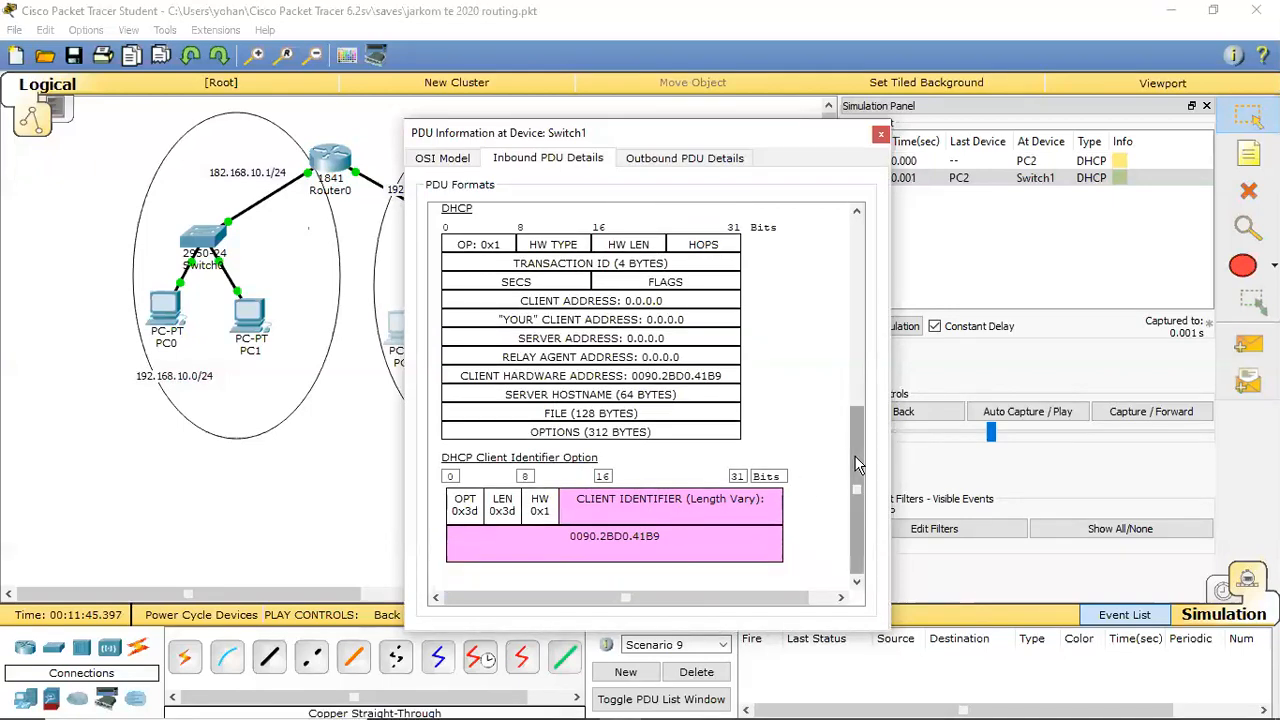
{"action": "left_click_drag", "start_coordinate": [854, 455], "coordinate": [857, 383]}
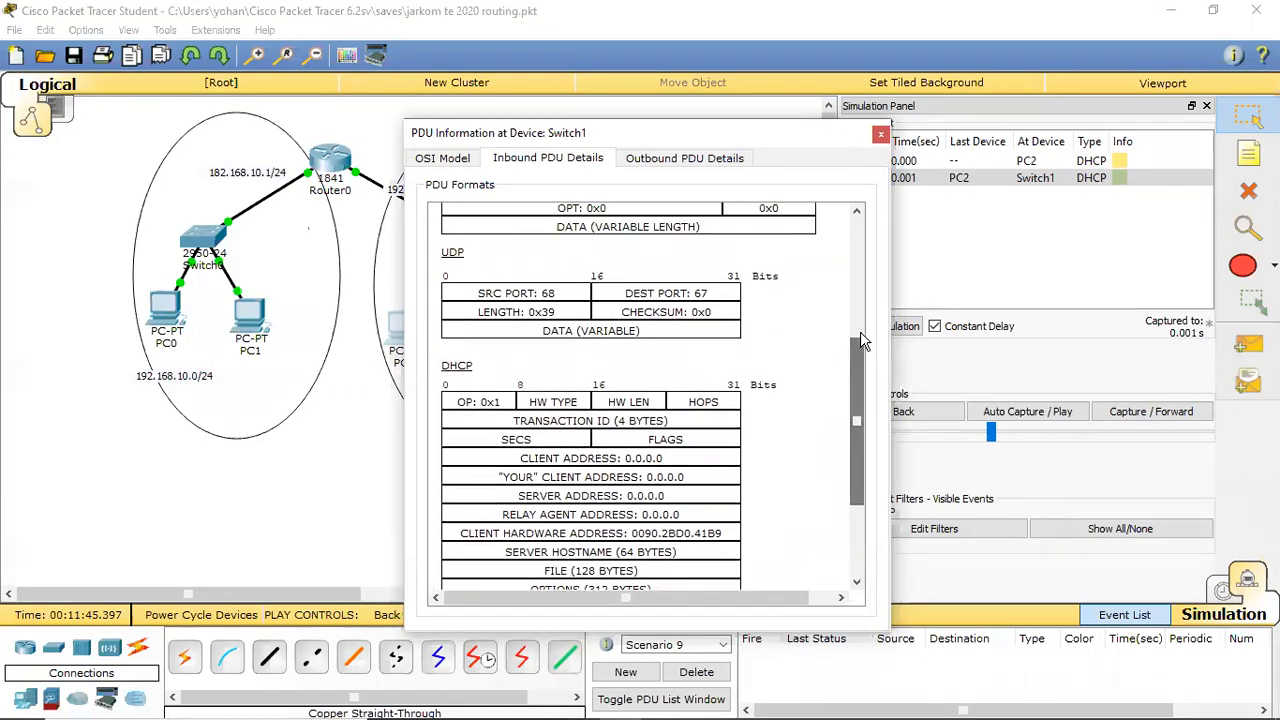
{"action": "left_click", "coordinate": [880, 135]}
Advance the simulation event by event until Server0's first DHCP reply reaches PC2
{"action": "left_click", "coordinate": [1124, 418]}
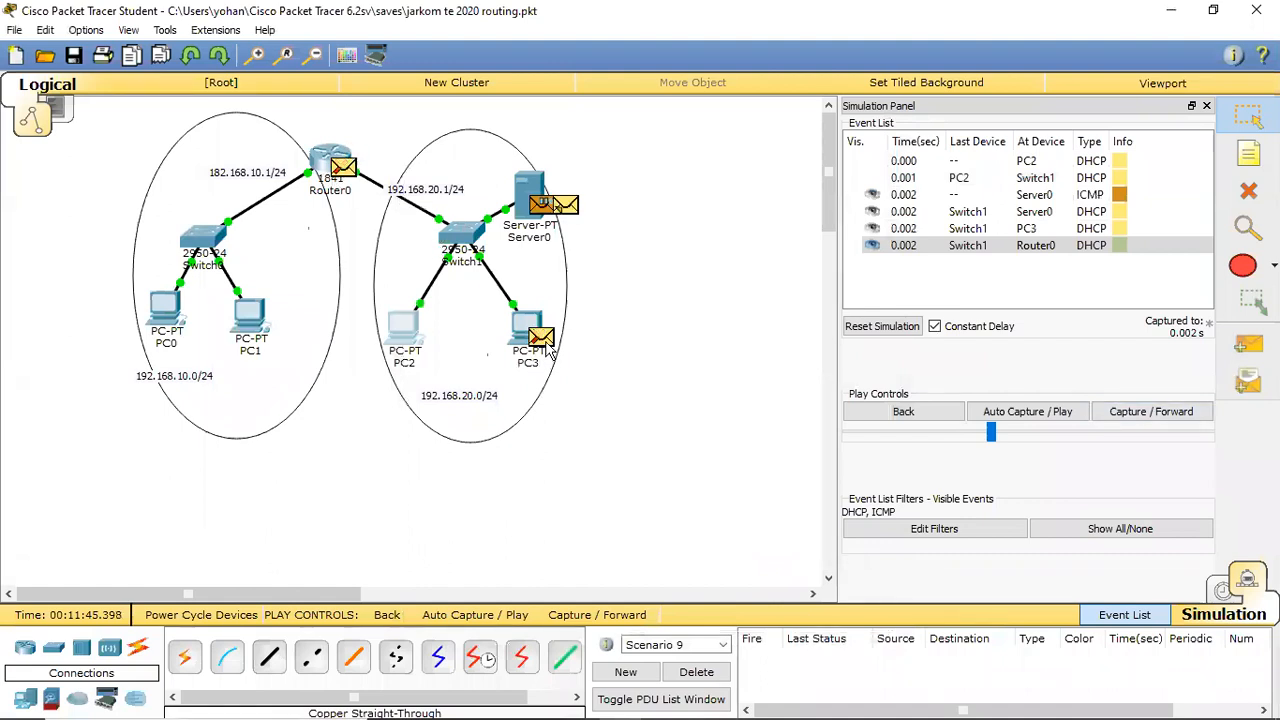
{"action": "left_click", "coordinate": [1137, 413]}
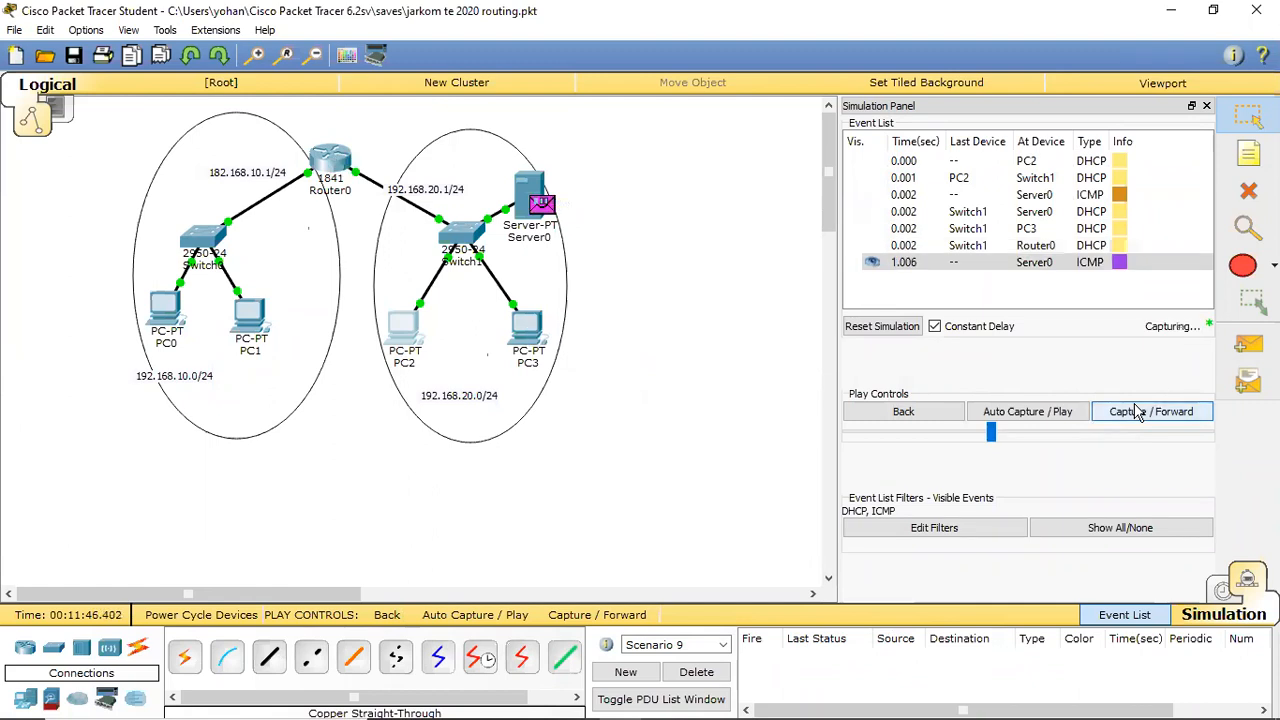
{"action": "left_click", "coordinate": [1137, 413]}
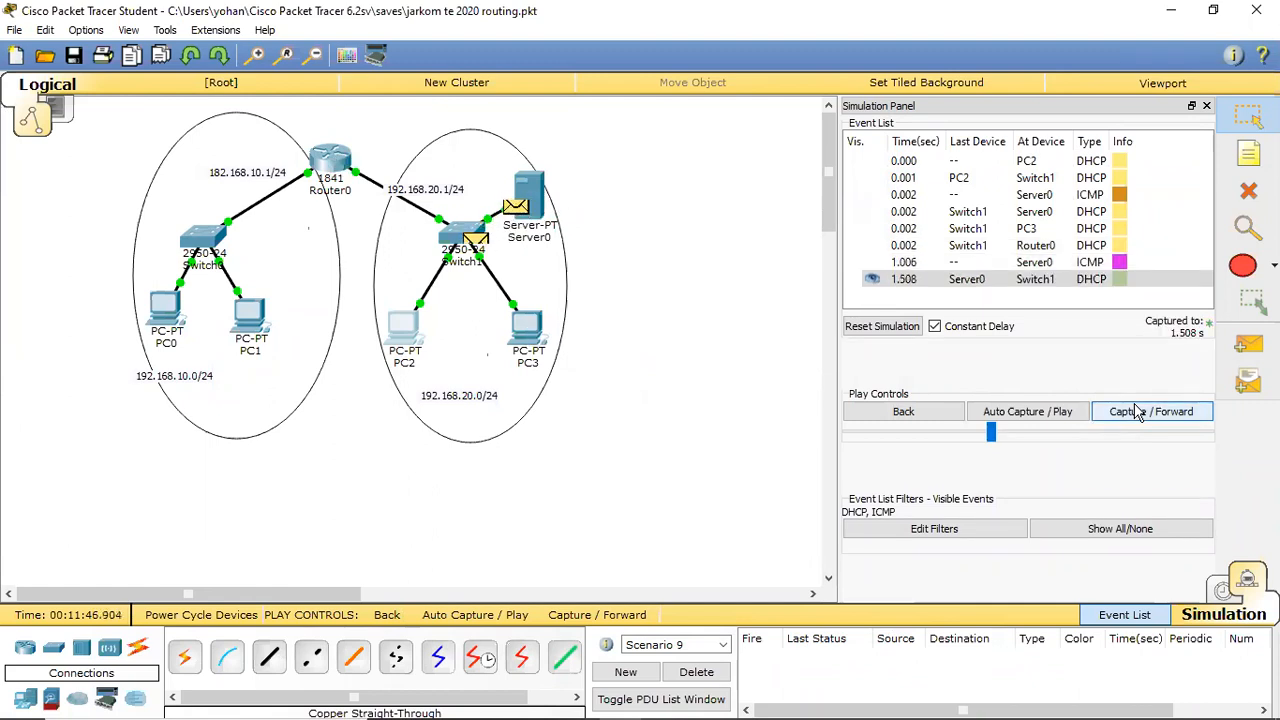
{"action": "left_click", "coordinate": [1137, 413]}
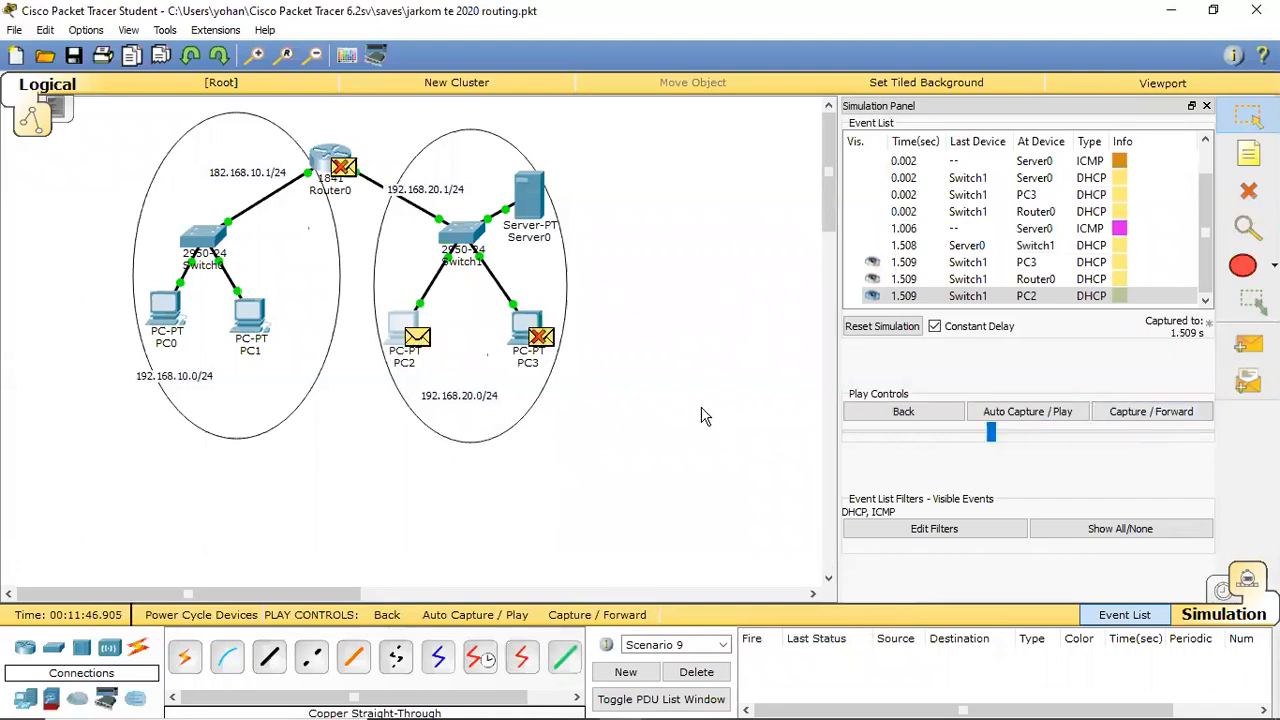
Step the simulation through PC2's DHCP request to Server0 and the server's answering message back to PC2
{"action": "left_click", "coordinate": [1147, 415]}
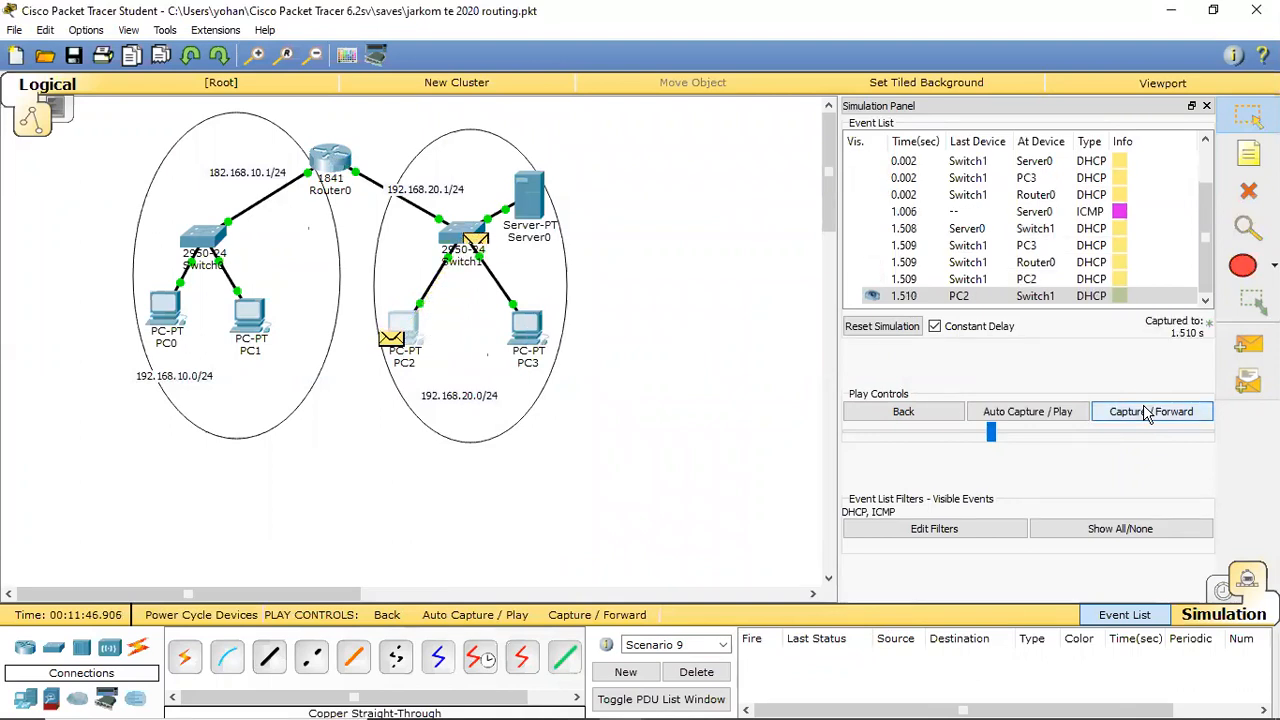
{"action": "left_click", "coordinate": [1147, 415]}
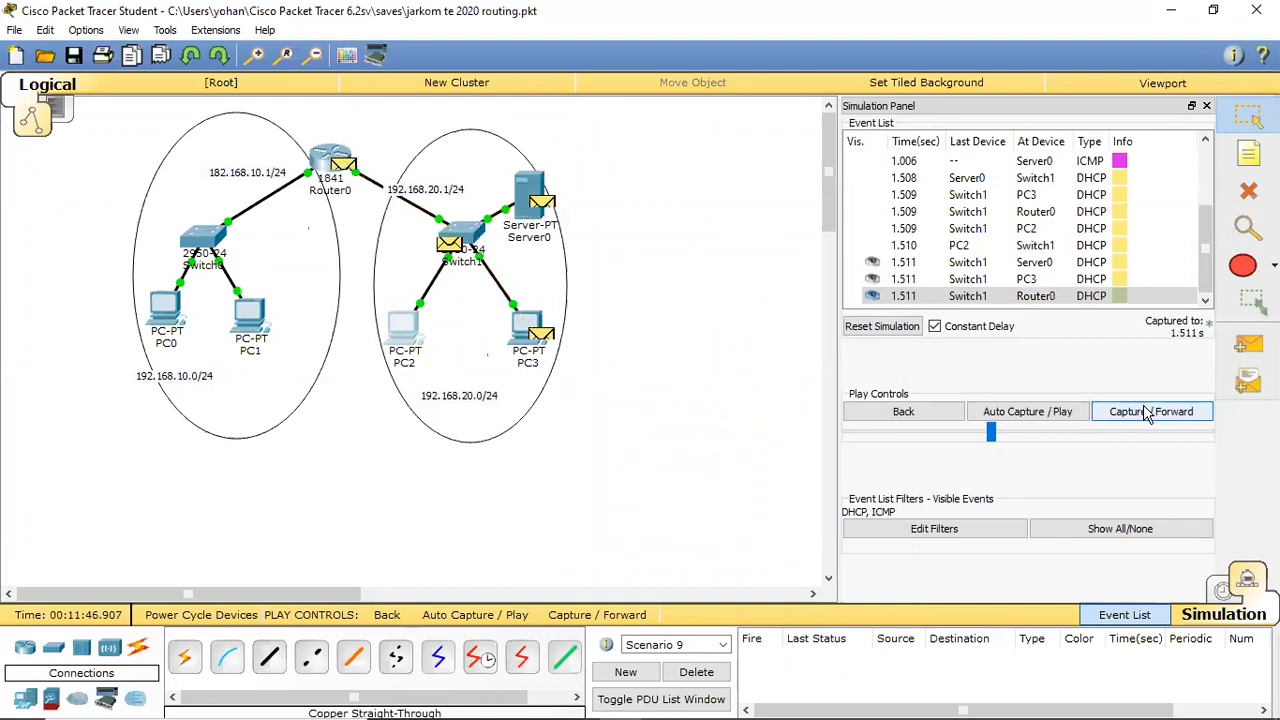
{"action": "left_click", "coordinate": [1147, 415]}
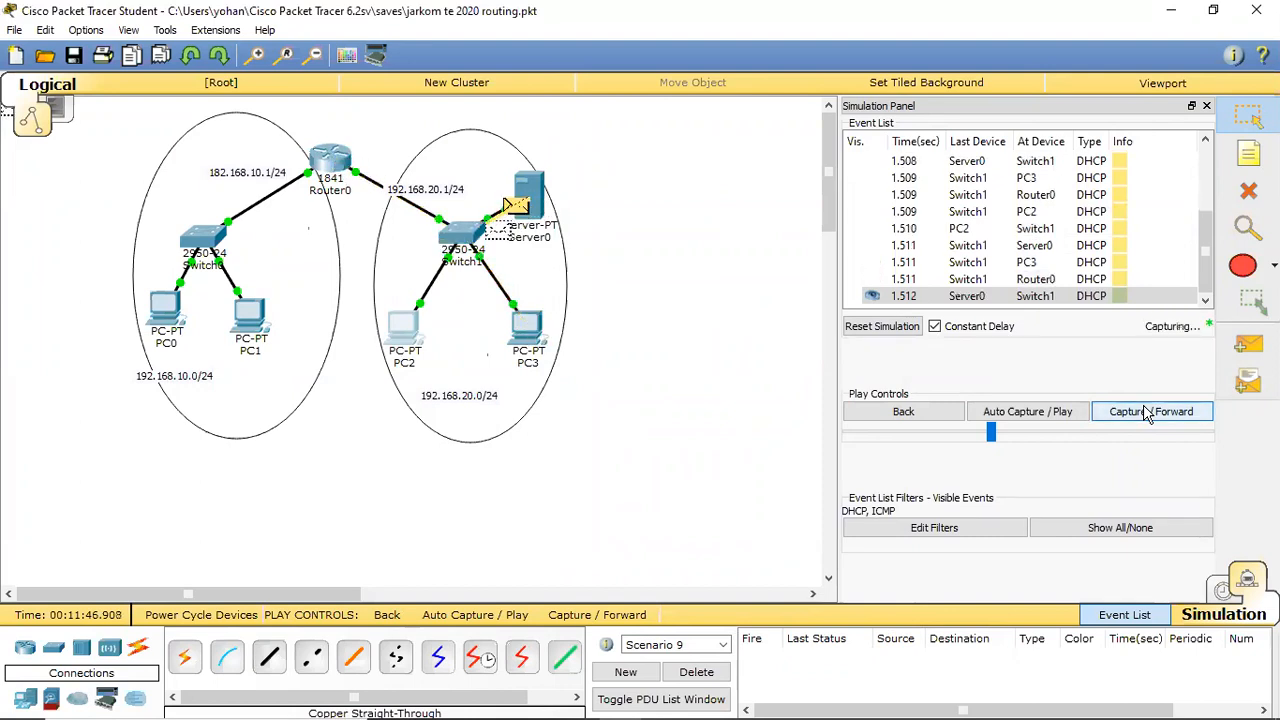
{"action": "left_click", "coordinate": [1147, 415]}
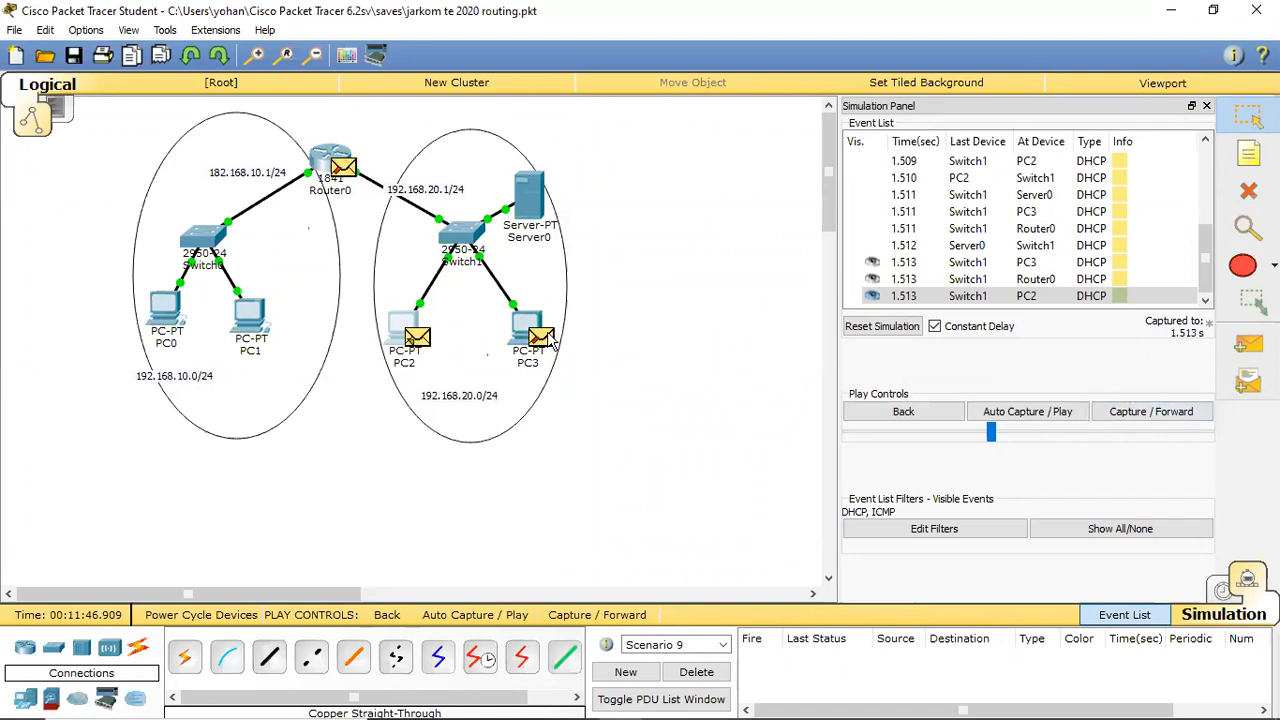
Check the address settings PC2 obtained over DHCP, and minimize its configuration window
{"action": "mouse_move", "coordinate": [397, 330]}
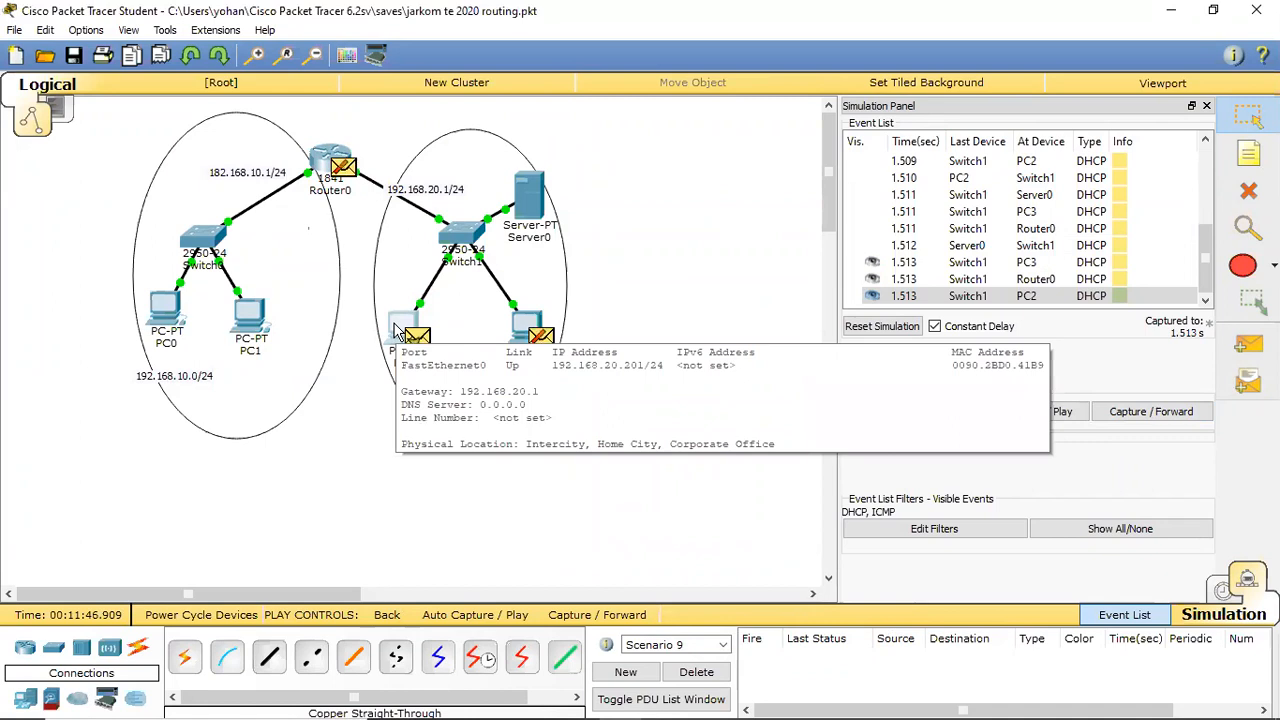
{"action": "left_click", "coordinate": [397, 330]}
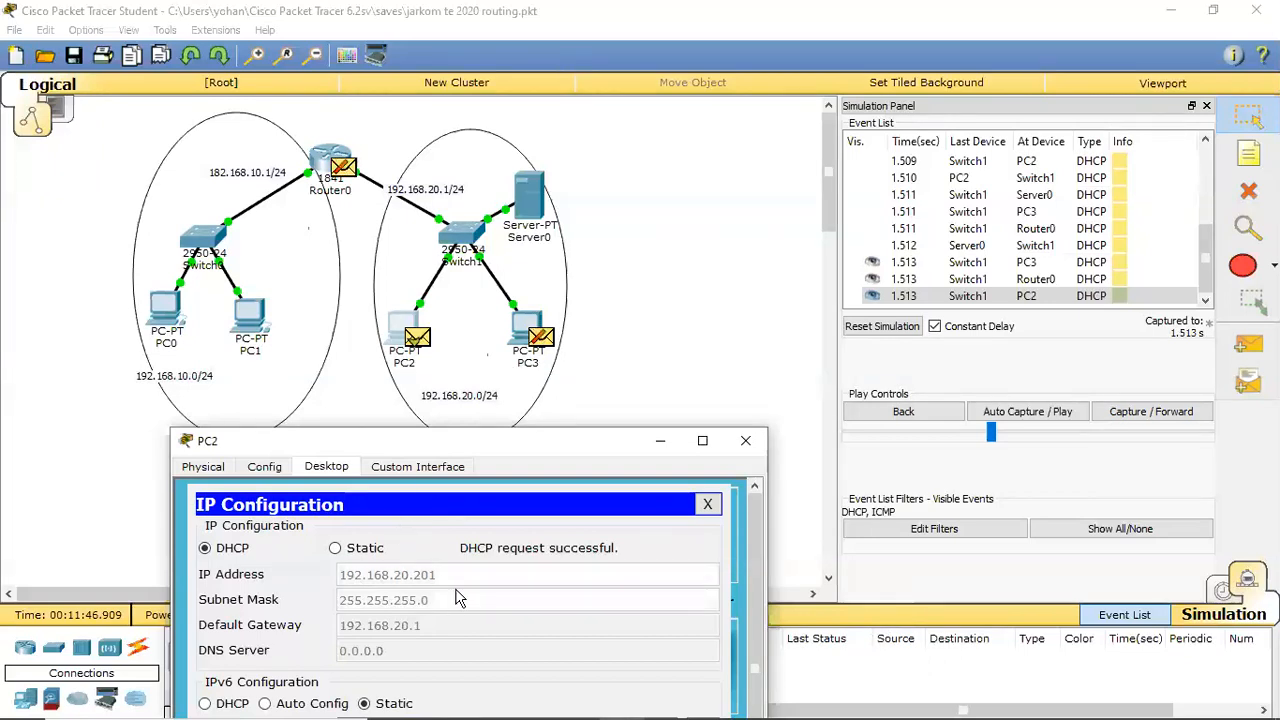
{"action": "left_click", "coordinate": [661, 445]}
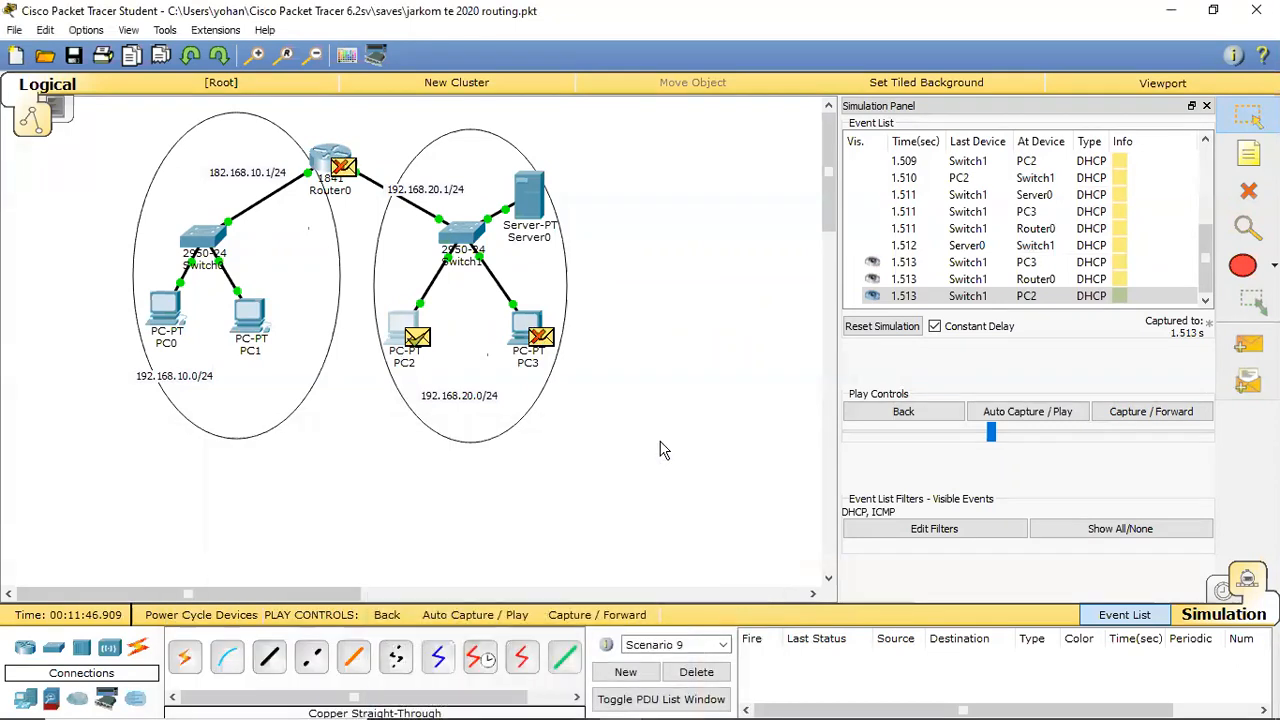
Advance the simulation once more, return to Realtime mode, and move the whole 192.168.20.0/24 network group farther away from Router0
{"action": "left_click", "coordinate": [1133, 412]}
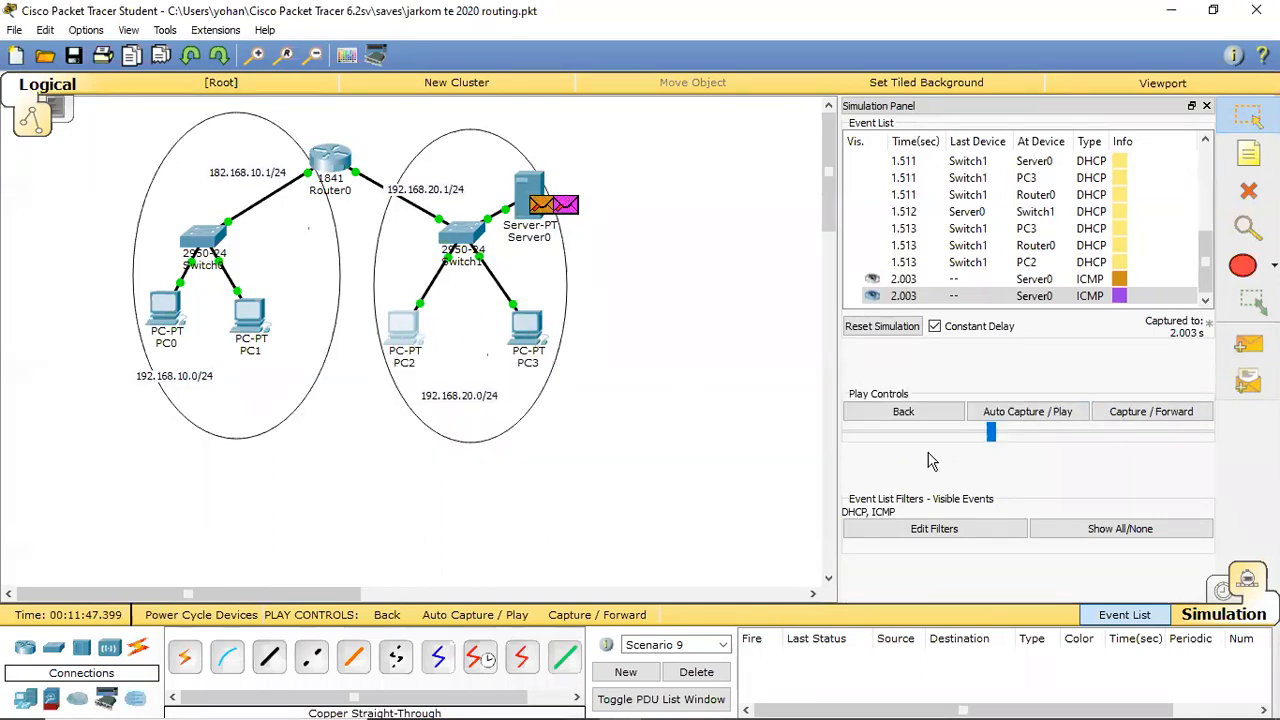
{"action": "left_click", "coordinate": [1222, 589]}
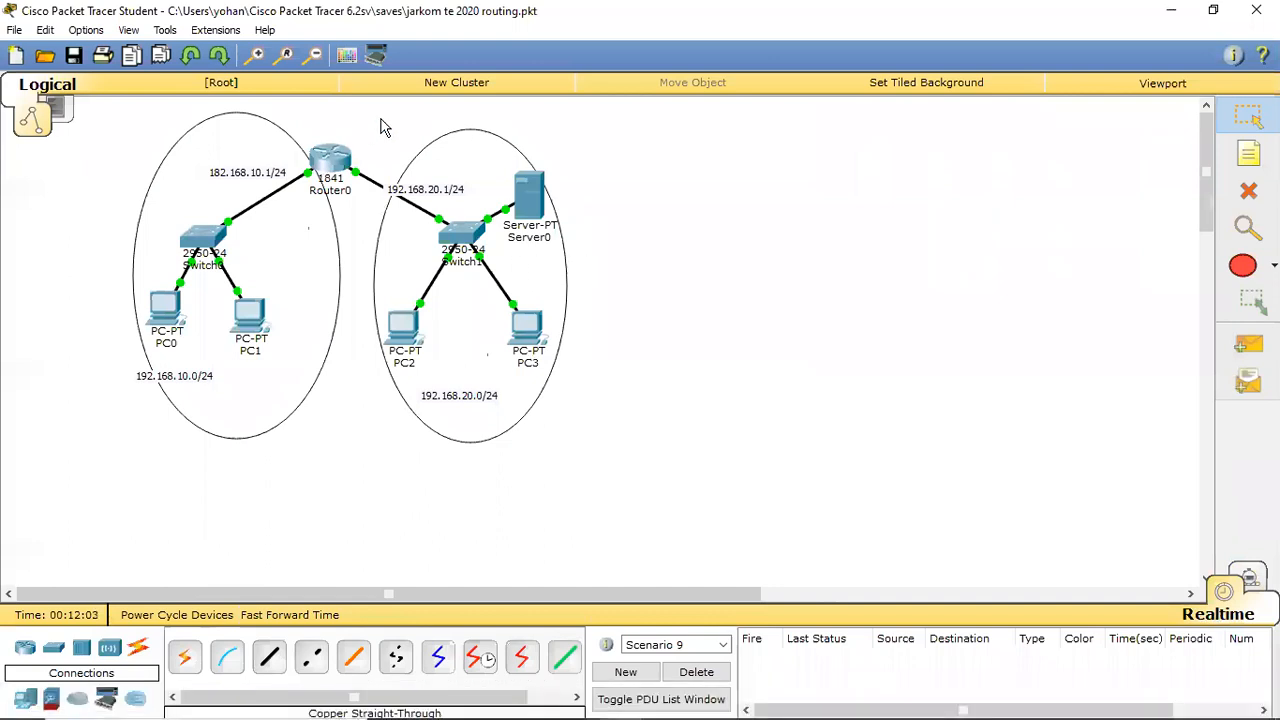
{"action": "left_click_drag", "start_coordinate": [366, 106], "coordinate": [618, 489]}
{"action": "left_click_drag", "start_coordinate": [465, 255], "coordinate": [708, 238]}
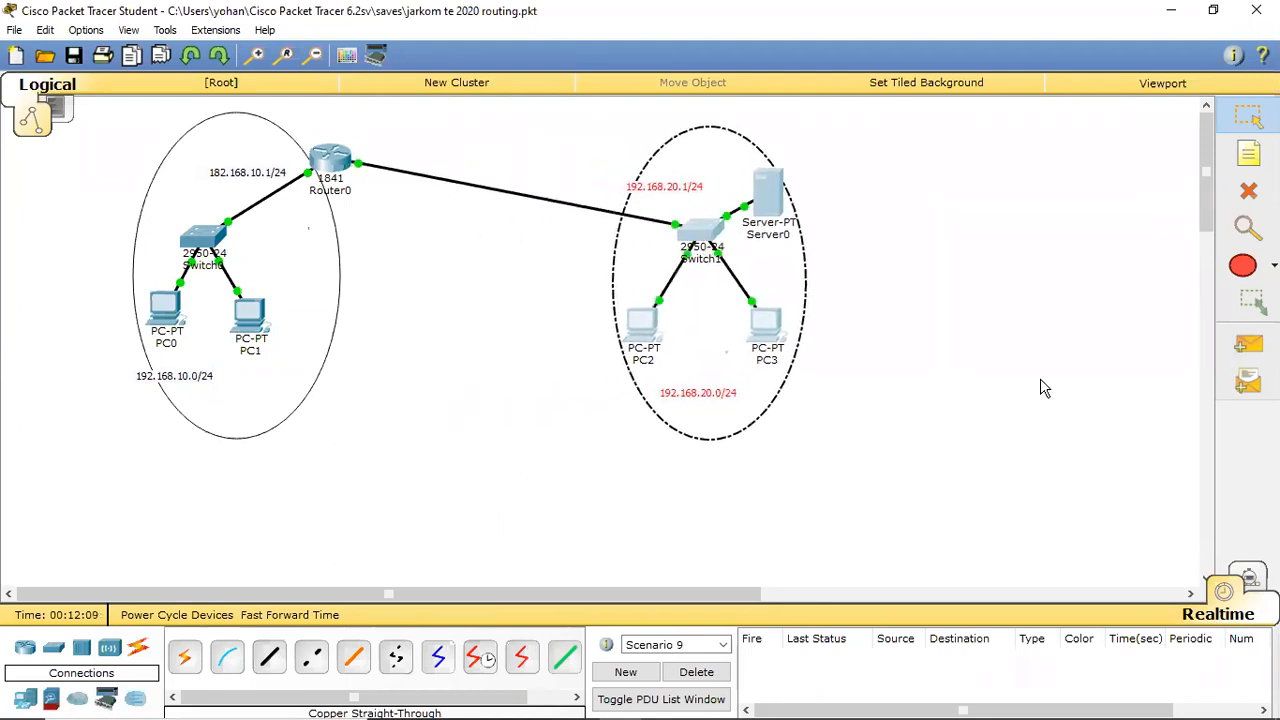
{"action": "left_click", "coordinate": [1010, 397]}
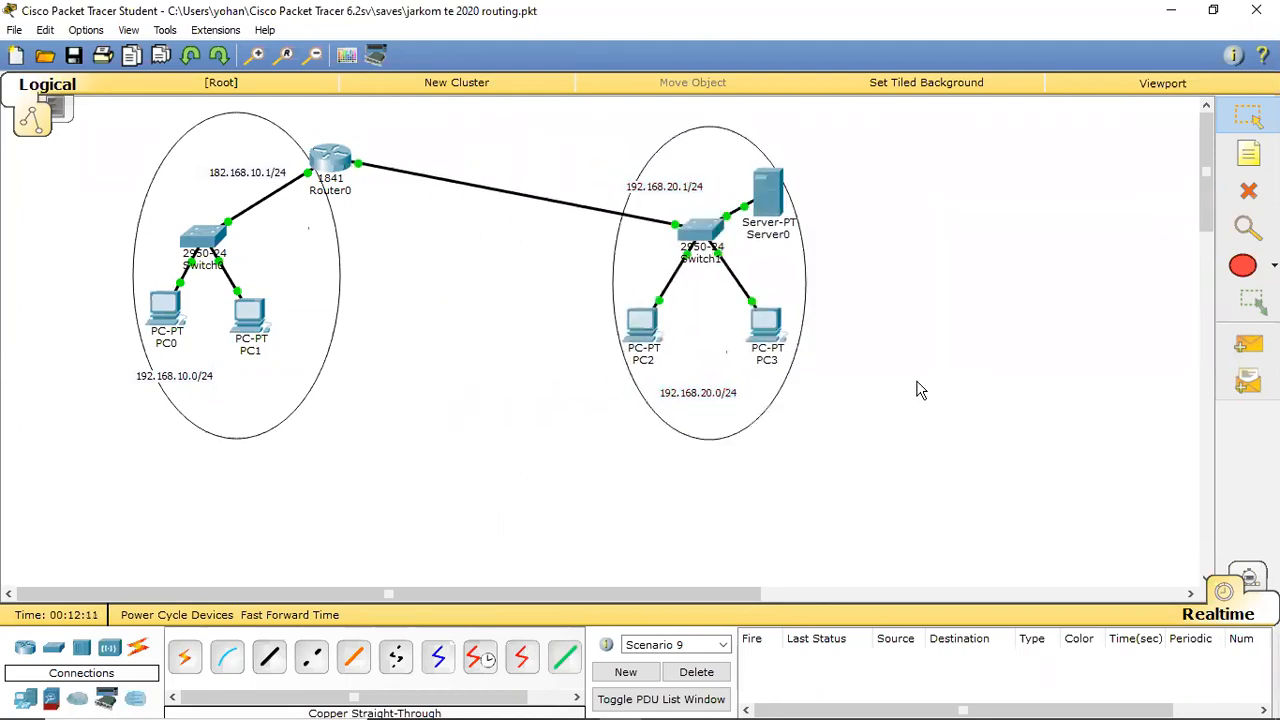
Test connectivity within the 192.168.20.0/24 network by sending a simple PDU from PC2 to PC3
{"action": "left_click", "coordinate": [1230, 347]}
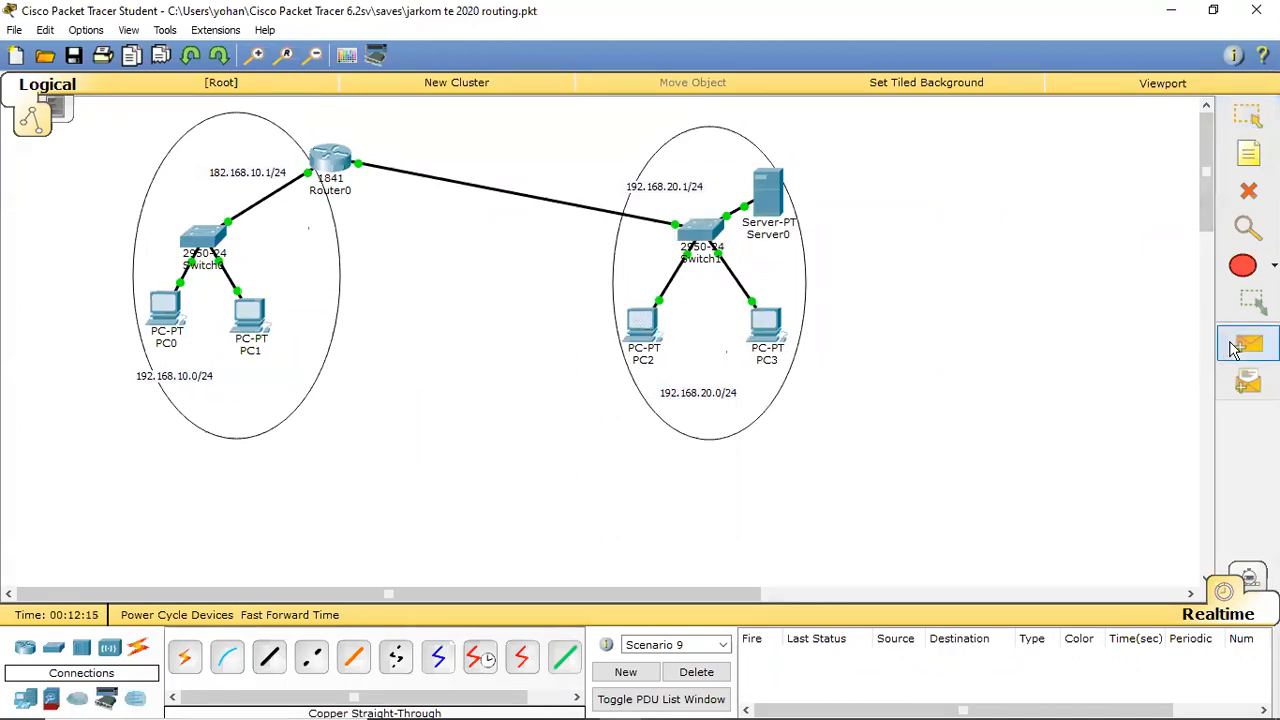
{"action": "left_click", "coordinate": [641, 322]}
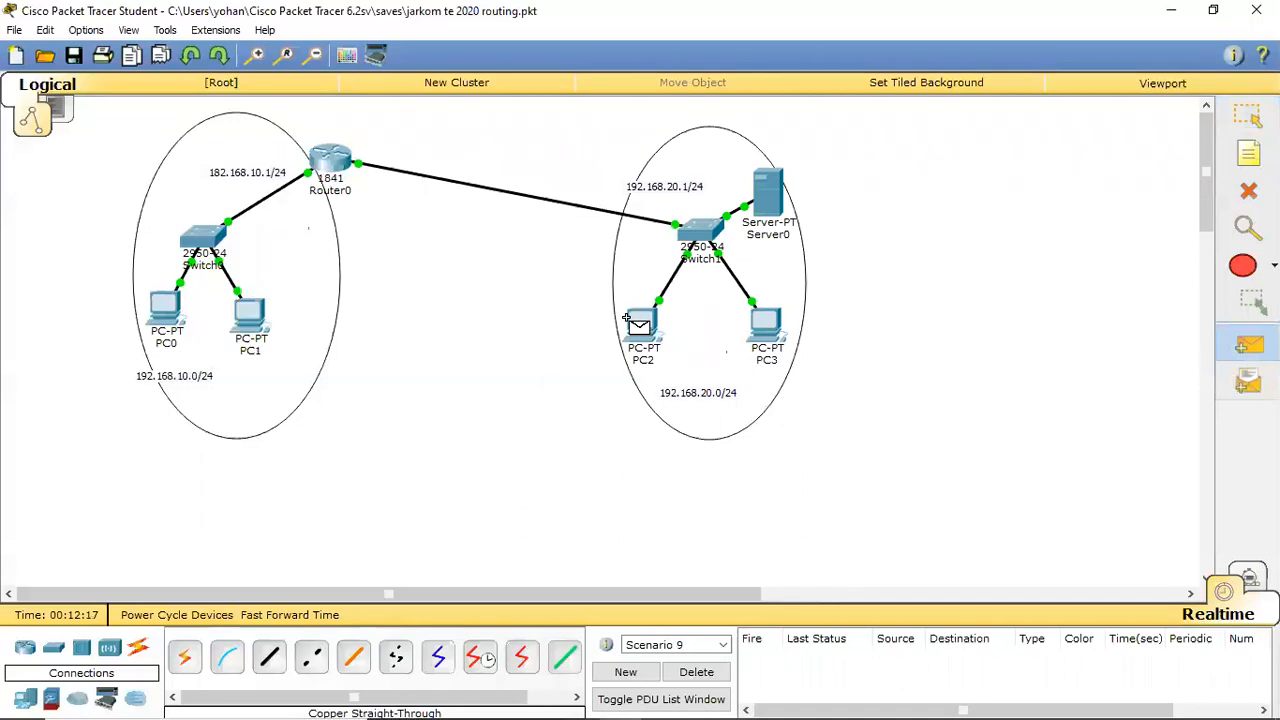
{"action": "left_click", "coordinate": [766, 322]}
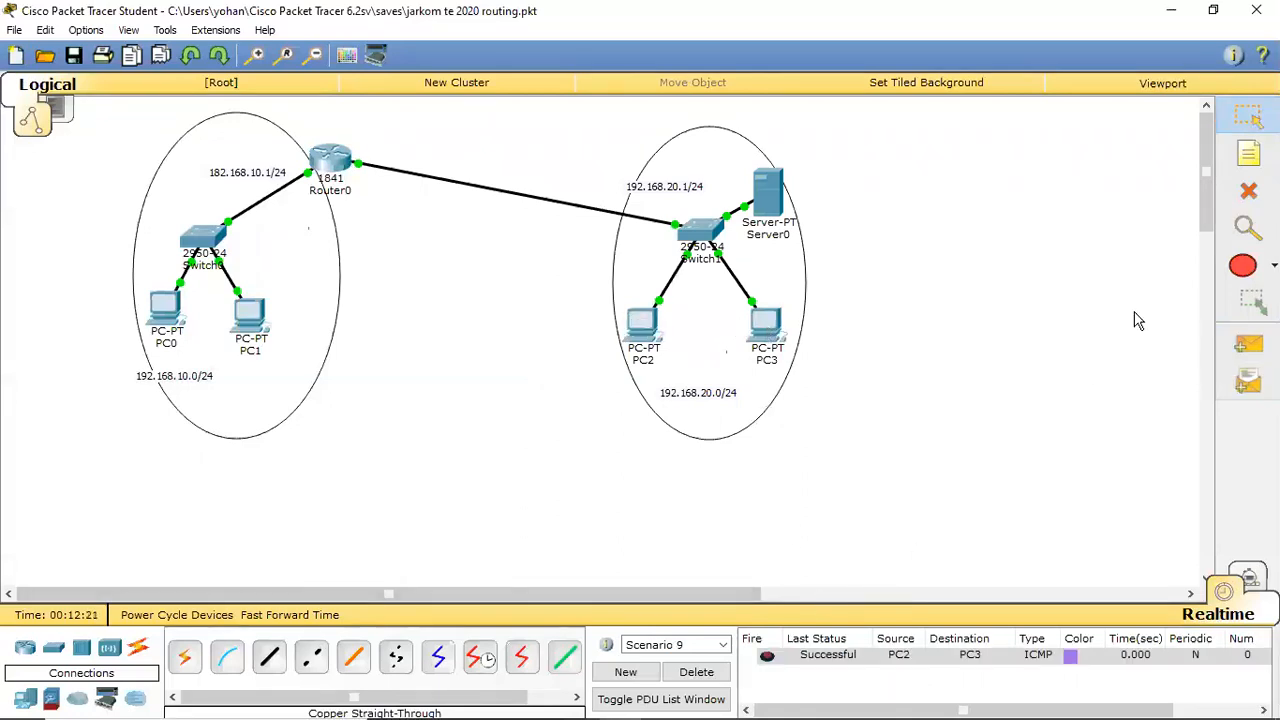
Test connectivity between the two networks by sending a simple PDU from PC3 to PC1 twice
{"action": "left_click", "coordinate": [1248, 344]}
{"action": "left_click", "coordinate": [764, 326]}
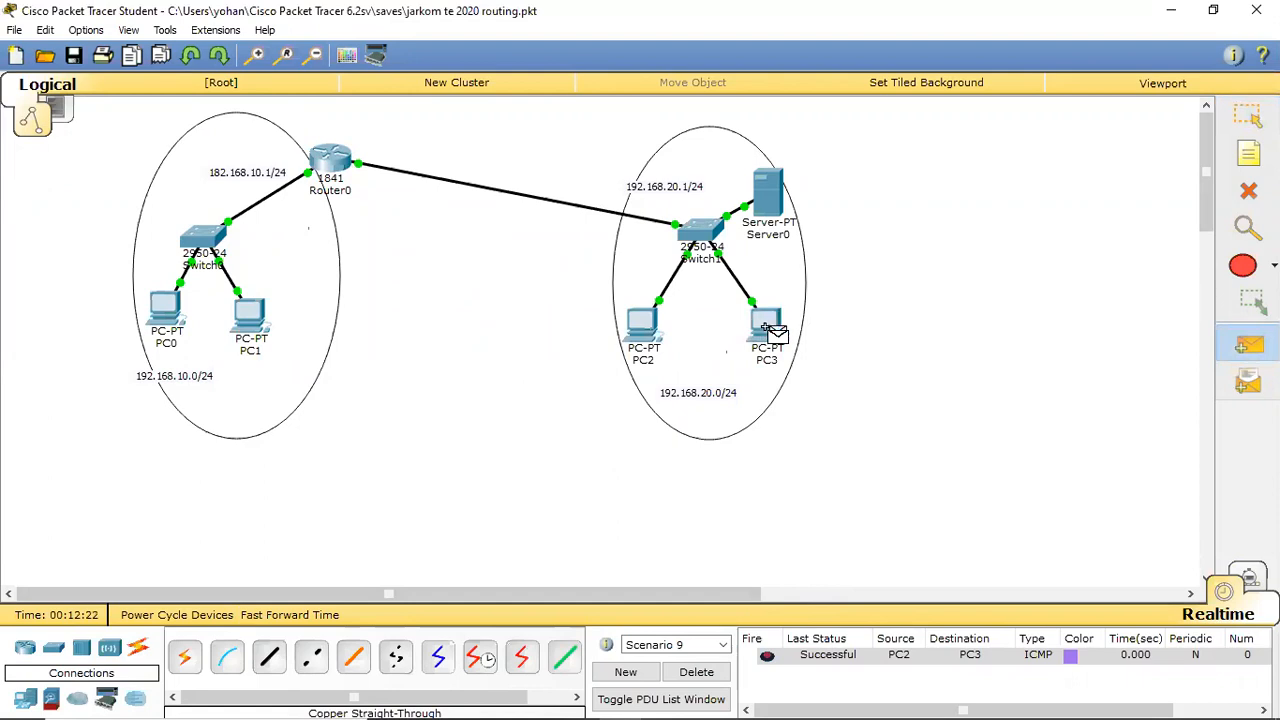
{"action": "left_click", "coordinate": [254, 318]}
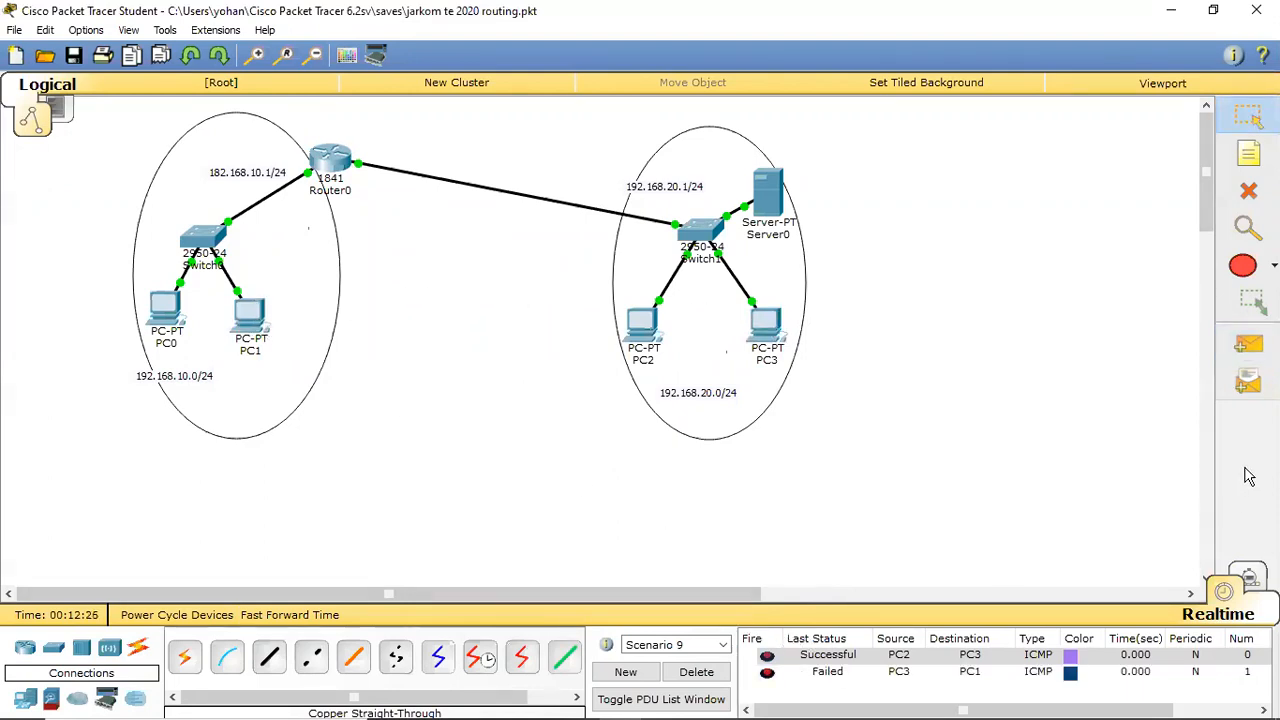
{"action": "left_click", "coordinate": [1249, 344]}
{"action": "left_click", "coordinate": [765, 326]}
{"action": "left_click", "coordinate": [247, 318]}
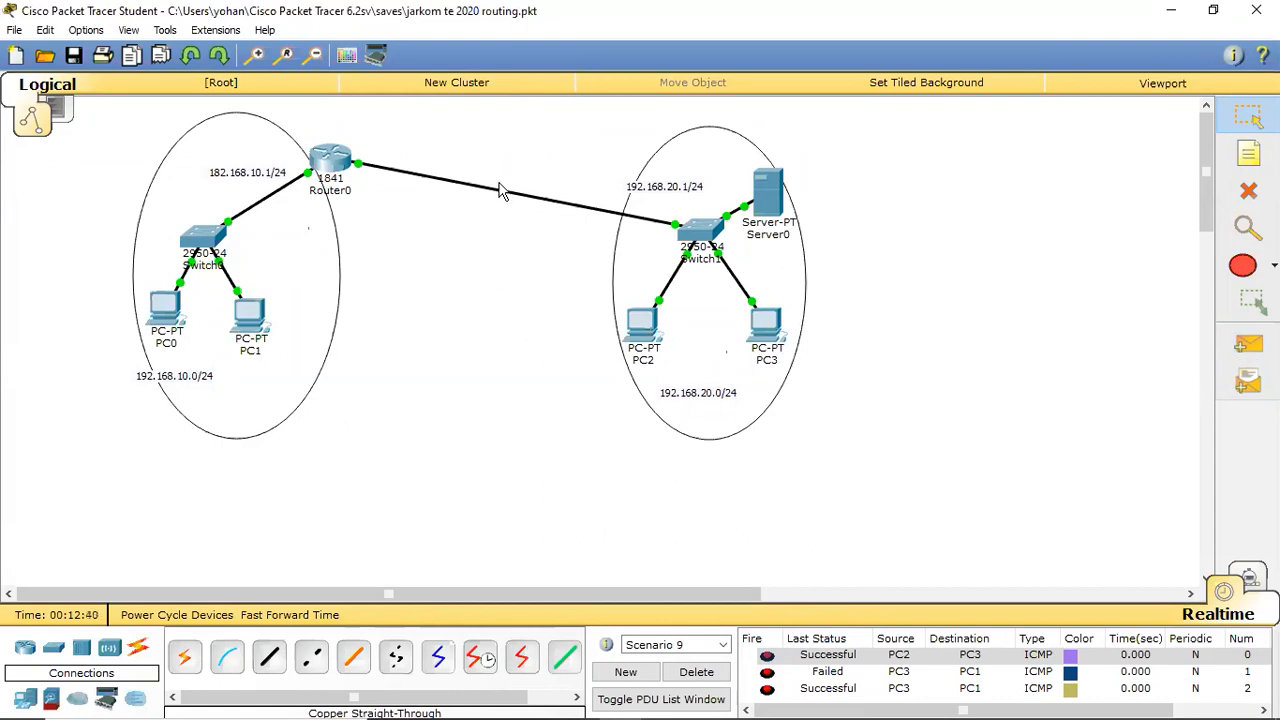
Nudge Router0 outward, place a second 1841 router between it and Switch1, and delete the direct Router0–Switch1 link
{"action": "left_click_drag", "start_coordinate": [325, 160], "coordinate": [306, 155]}
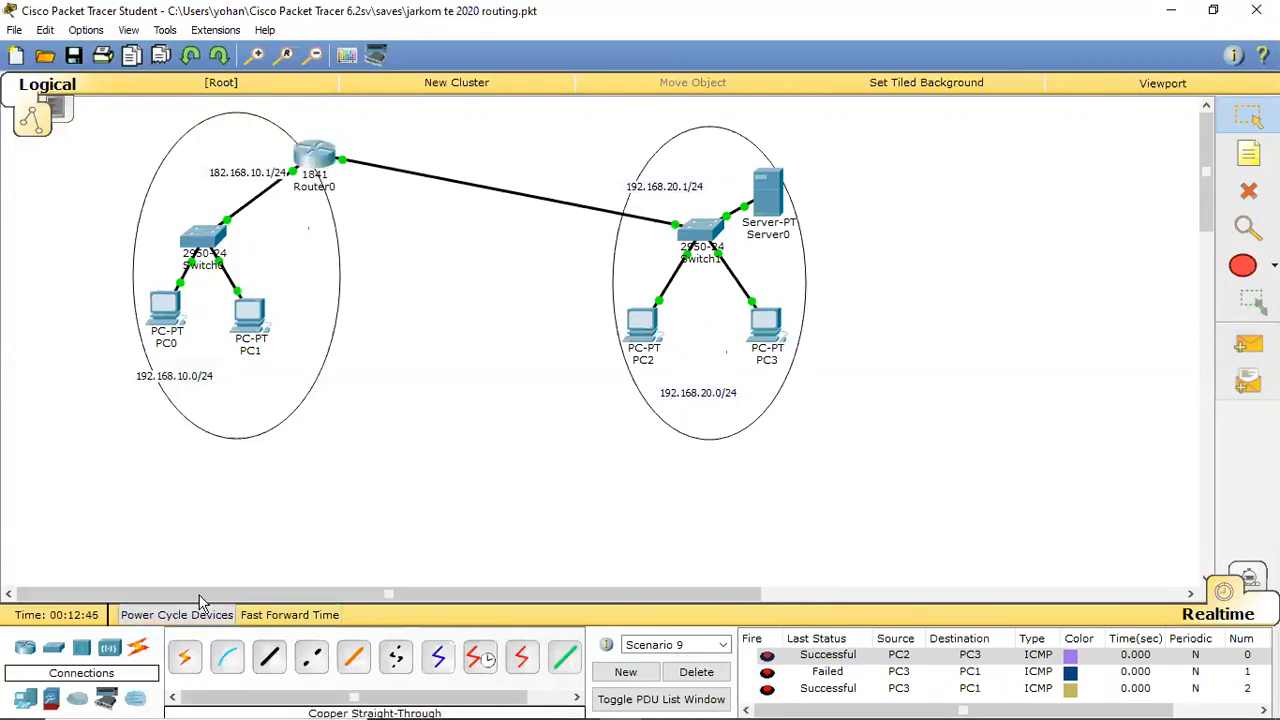
{"action": "left_click", "coordinate": [27, 645]}
{"action": "left_click", "coordinate": [184, 658]}
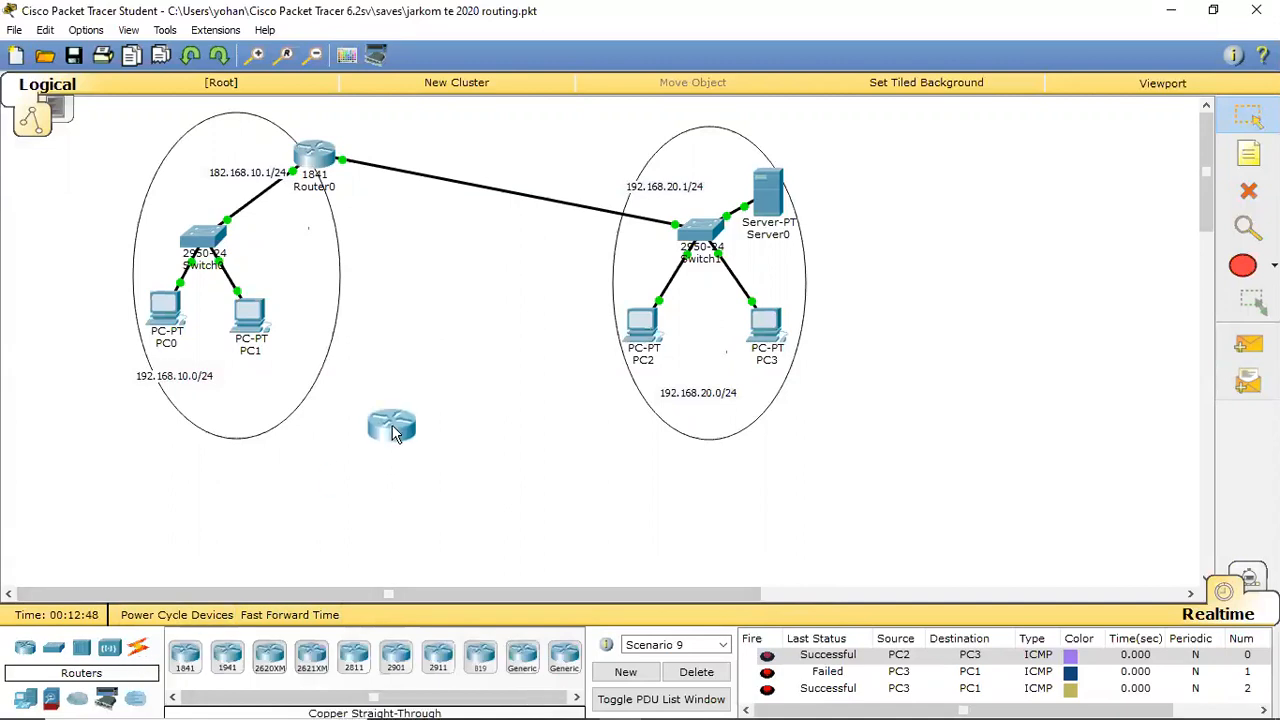
{"action": "left_click", "coordinate": [543, 172]}
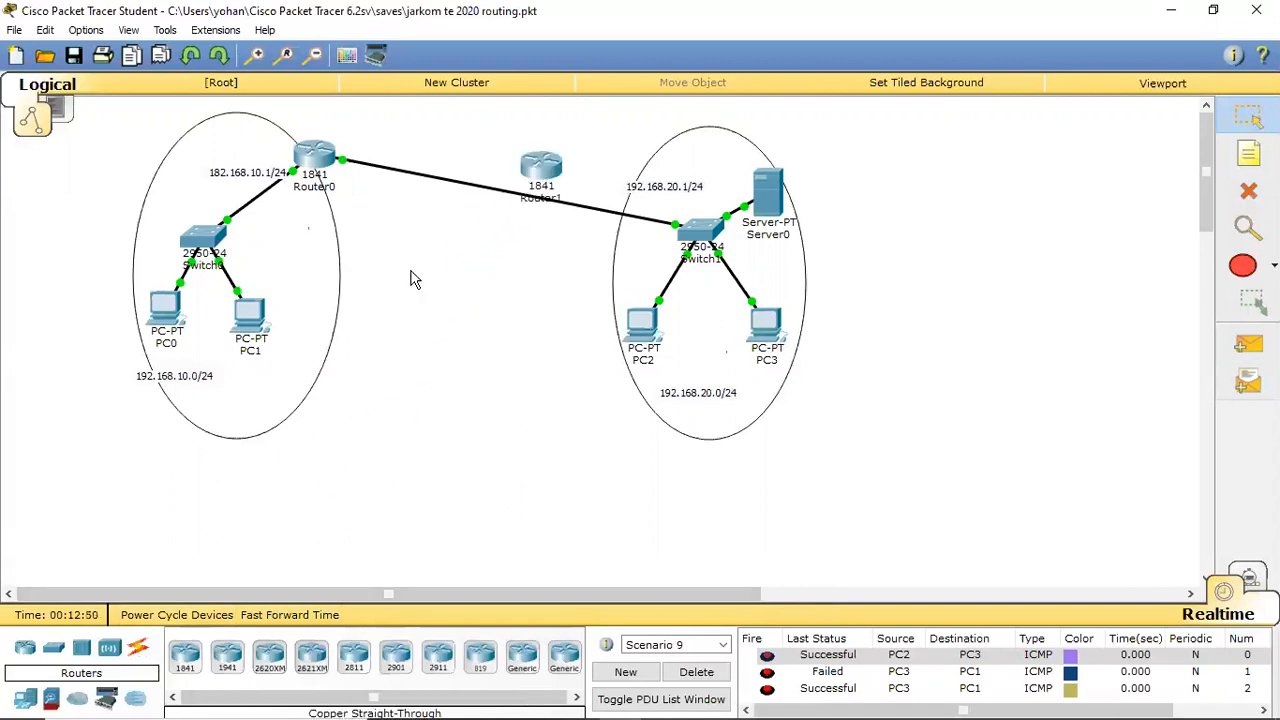
{"action": "left_click", "coordinate": [1243, 196]}
{"action": "left_click", "coordinate": [428, 176]}
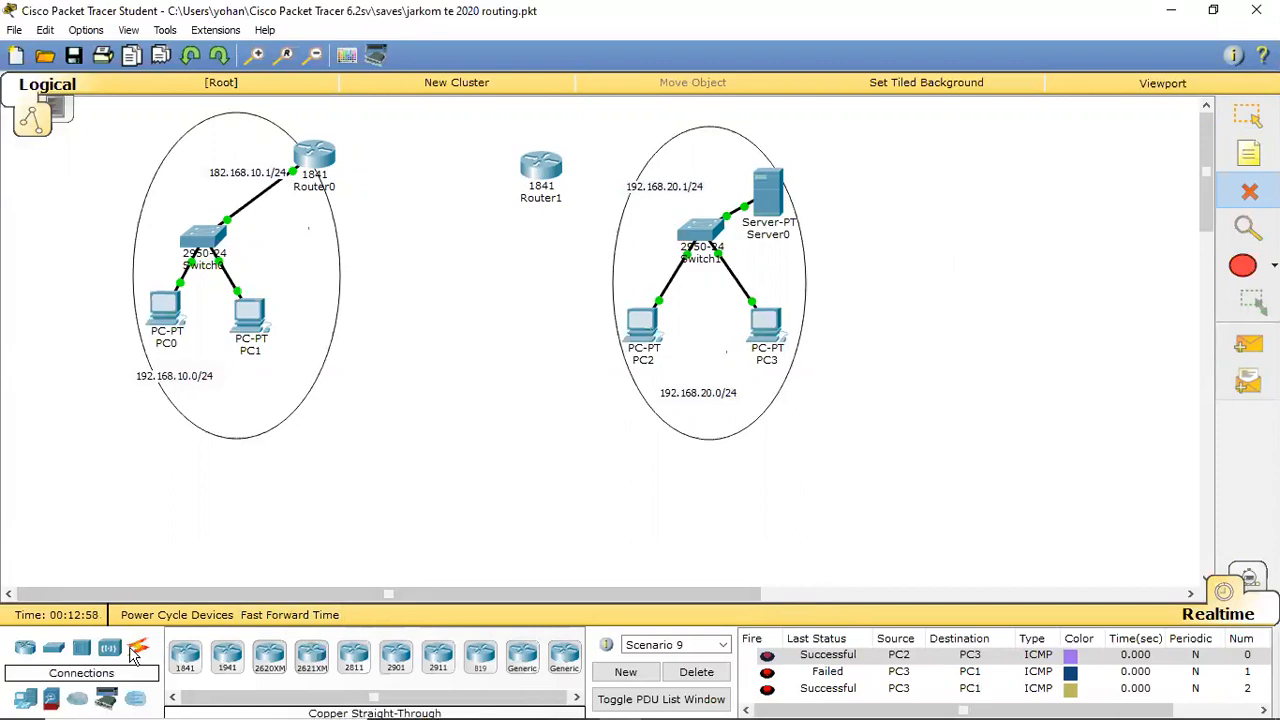
Connect Router1 to Switch1's FastEthernet0/2 port with a copper straight-through cable
{"action": "left_click", "coordinate": [140, 651]}
{"action": "left_click", "coordinate": [262, 666]}
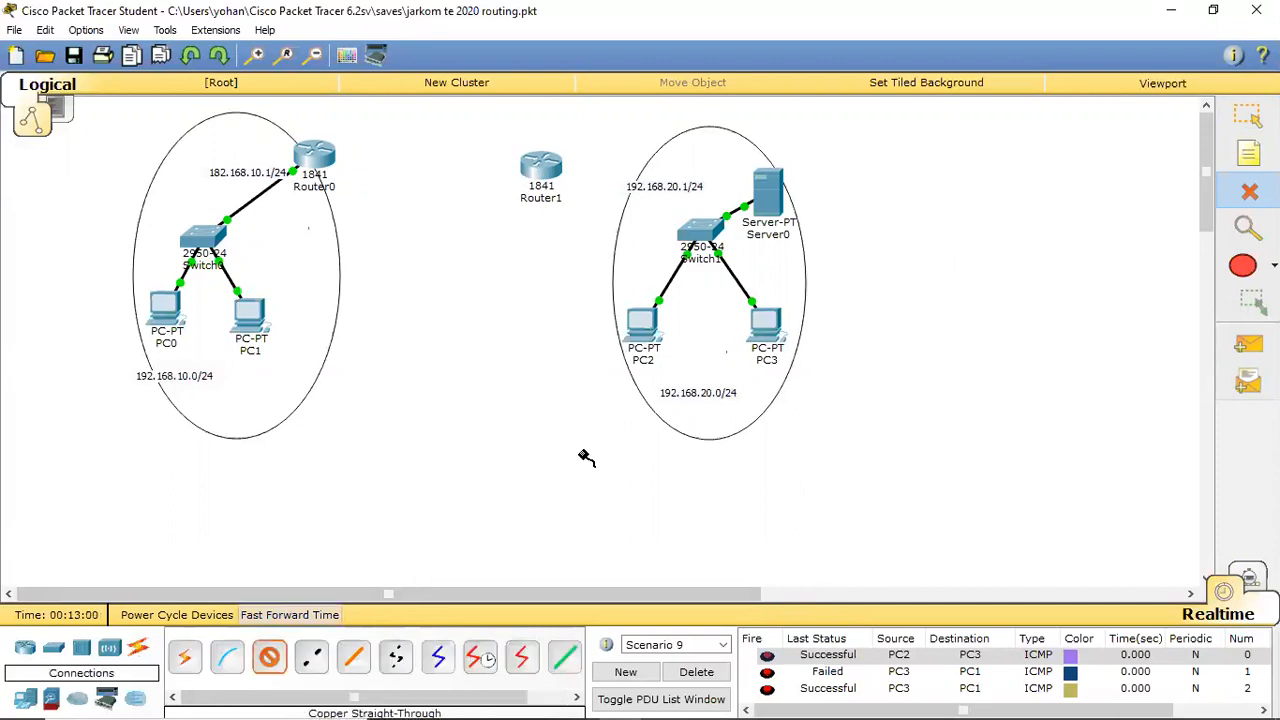
{"action": "left_click", "coordinate": [560, 170]}
{"action": "left_click", "coordinate": [600, 220]}
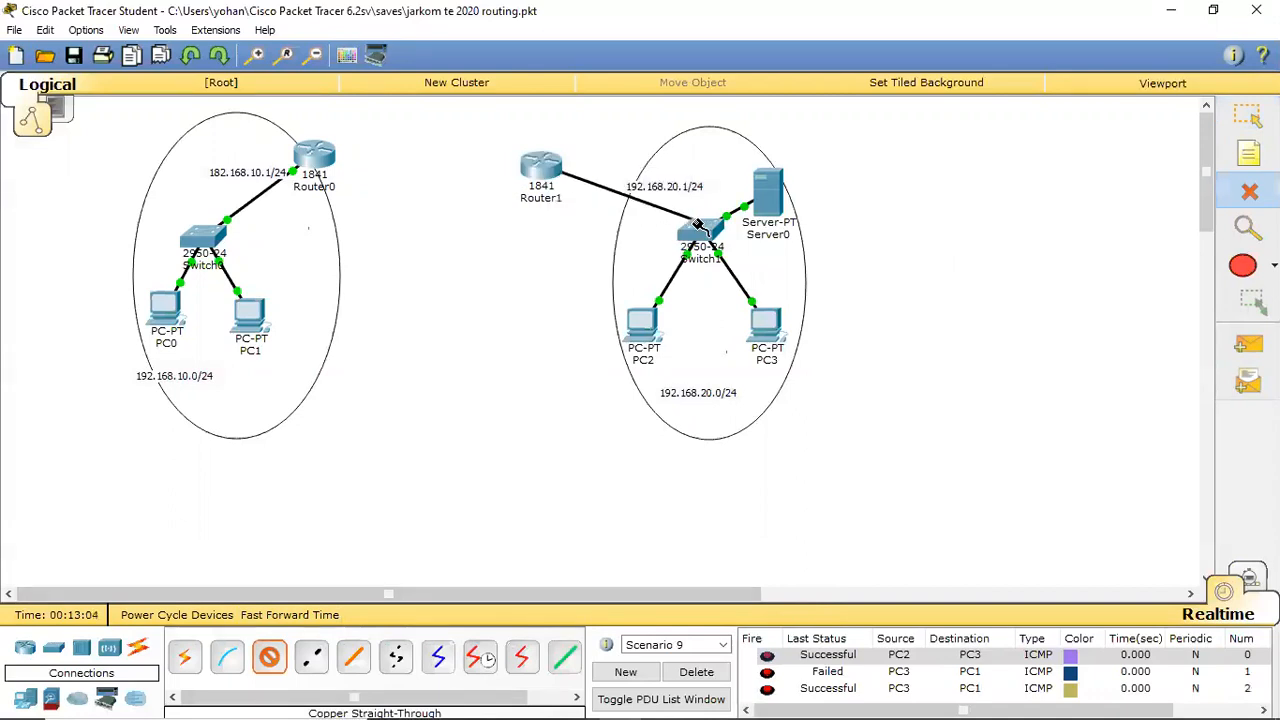
{"action": "left_click", "coordinate": [692, 228]}
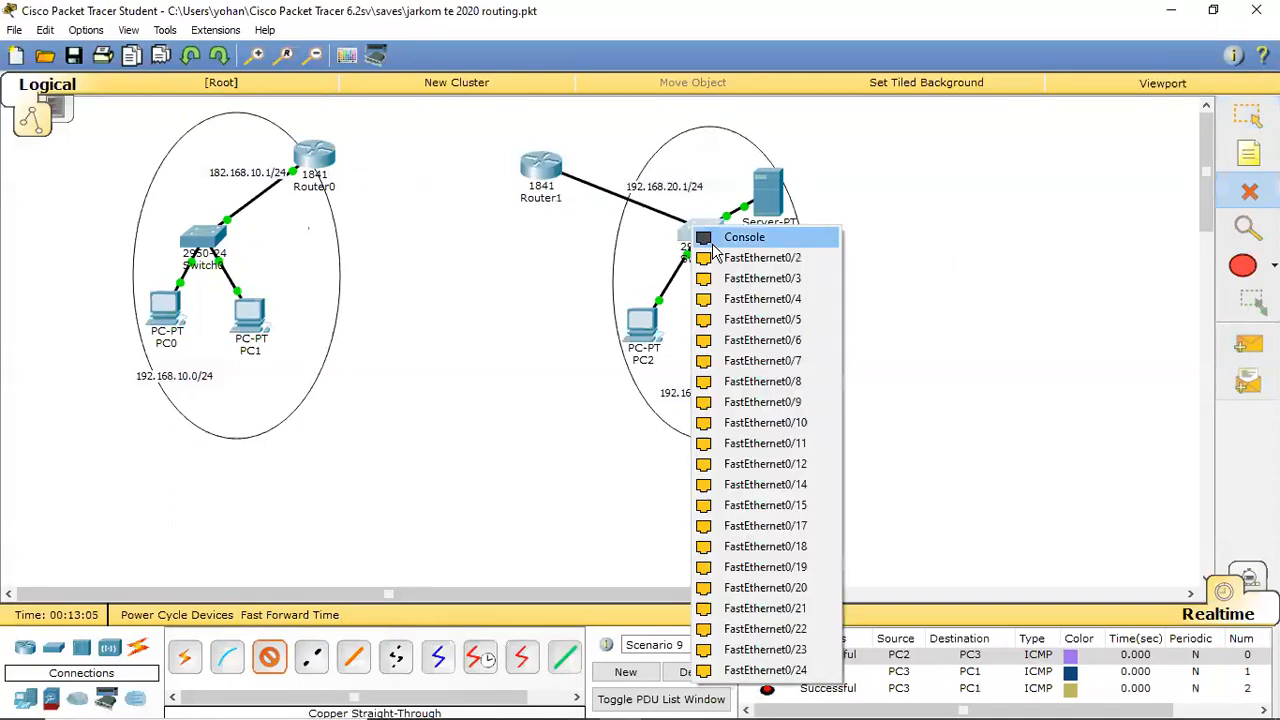
{"action": "left_click", "coordinate": [726, 256]}
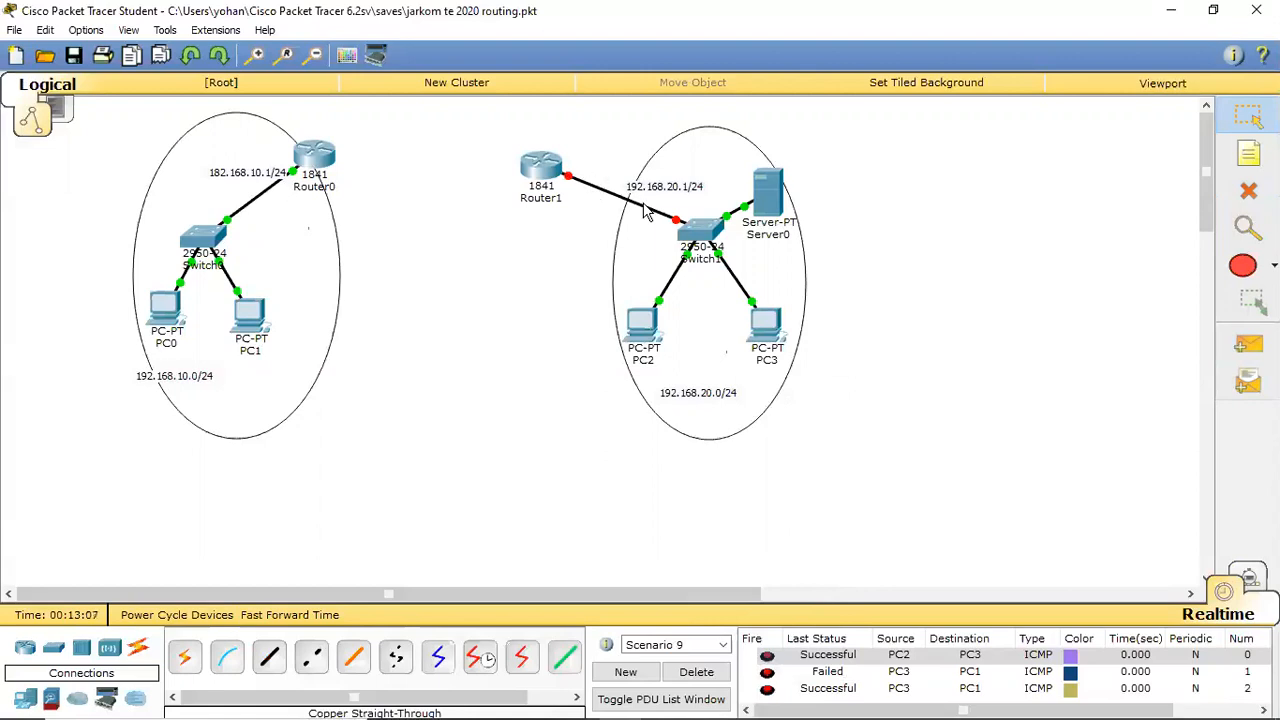
Connect Router0's FastEthernet0/1 to Router1's FastEthernet0/1 with a copper cross-over cable
{"action": "left_click", "coordinate": [307, 660]}
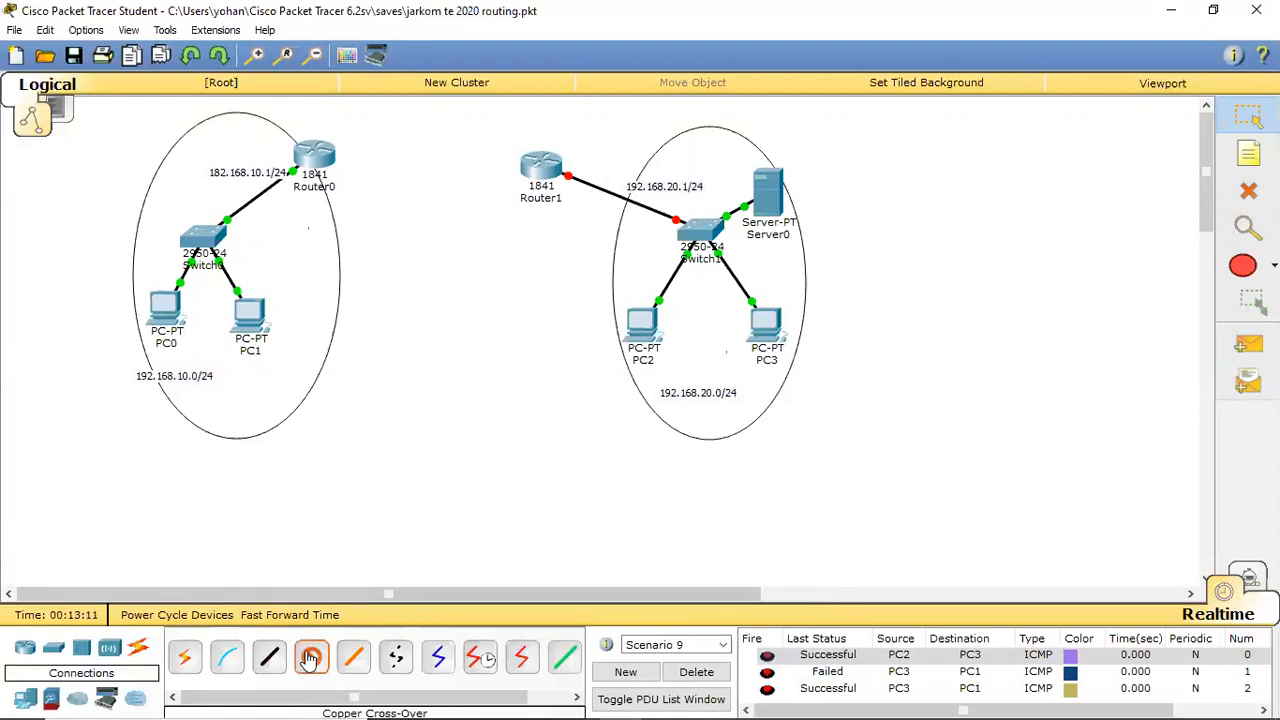
{"action": "left_click", "coordinate": [320, 156]}
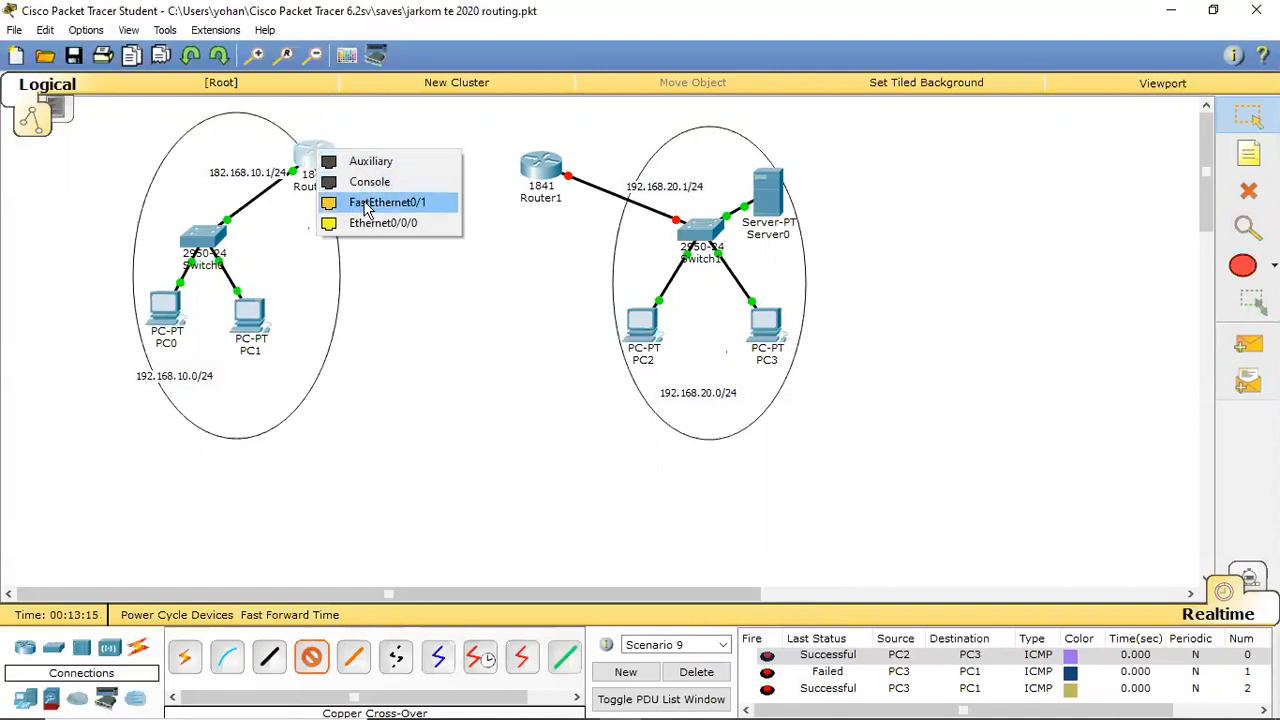
{"action": "left_click", "coordinate": [366, 203]}
{"action": "left_click", "coordinate": [533, 166]}
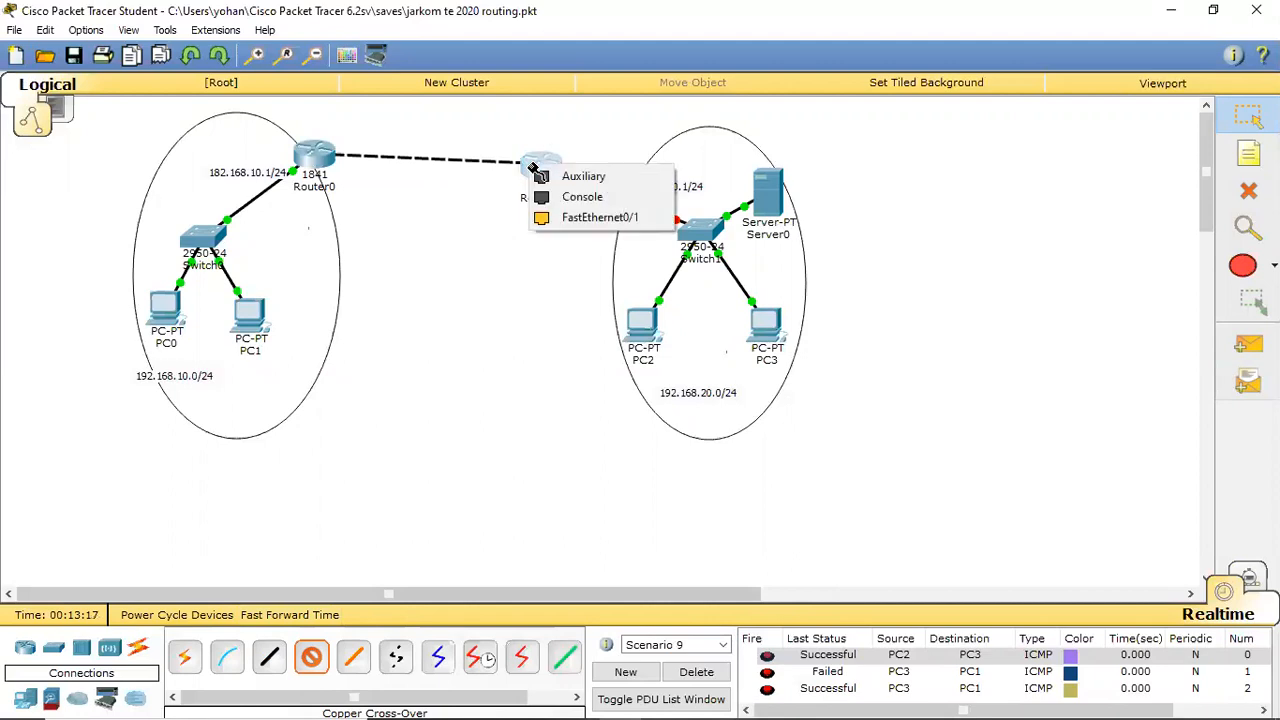
{"action": "left_click", "coordinate": [574, 215]}
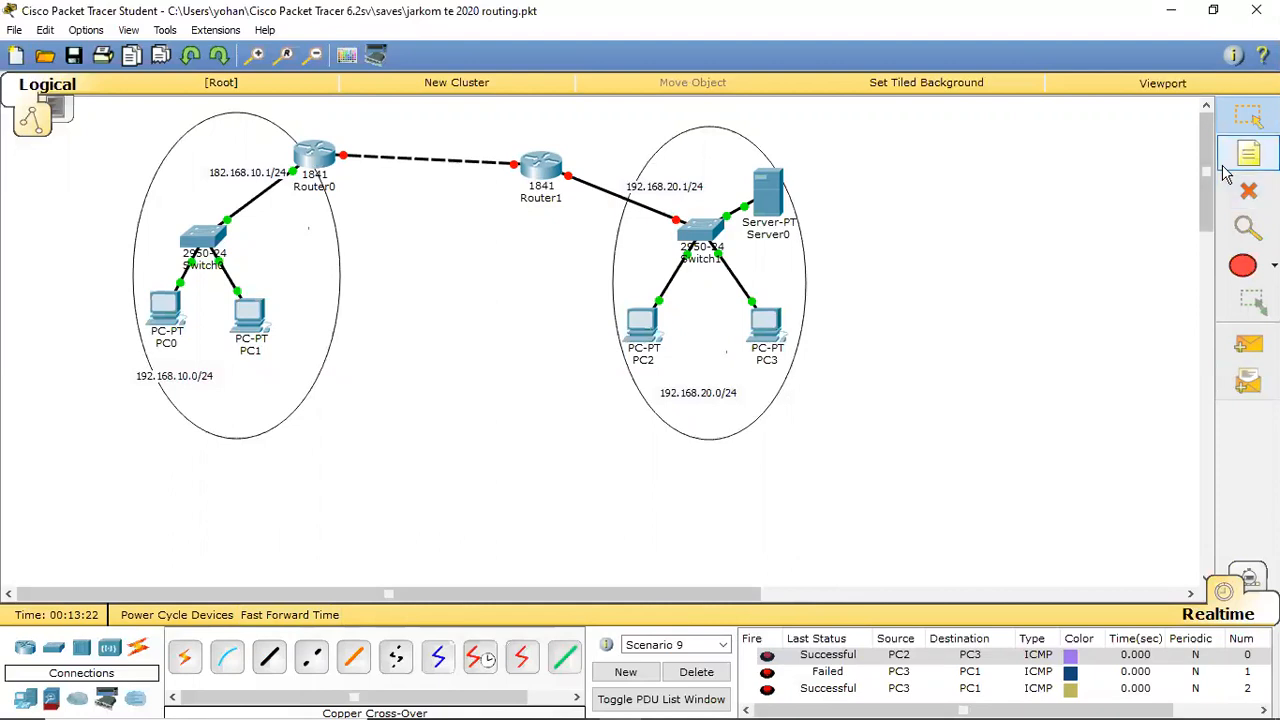
Move Router1 closer to Switch1's network and label the link between the two routers 192.168.30.0/24
{"action": "left_click_drag", "start_coordinate": [543, 172], "coordinate": [580, 170]}
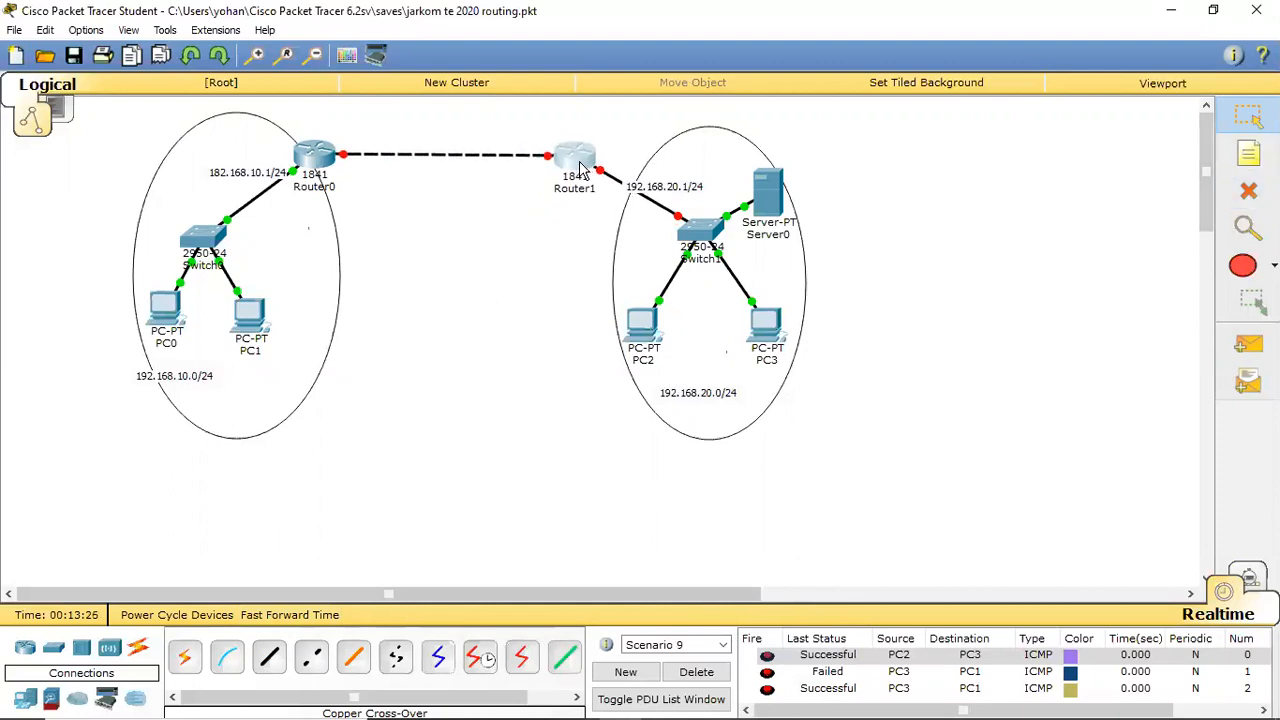
{"action": "left_click", "coordinate": [1248, 155]}
{"action": "left_click", "coordinate": [394, 168]}
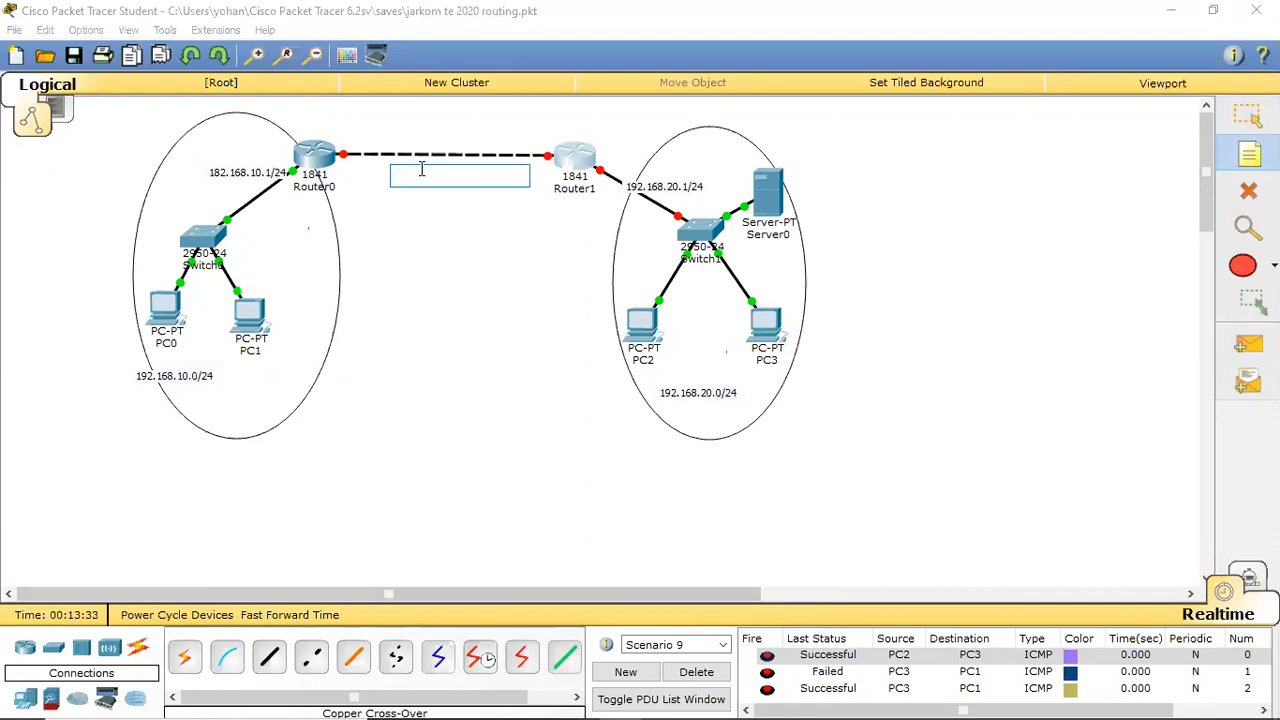
{"action": "type", "text": "192.168.30.0/24"}
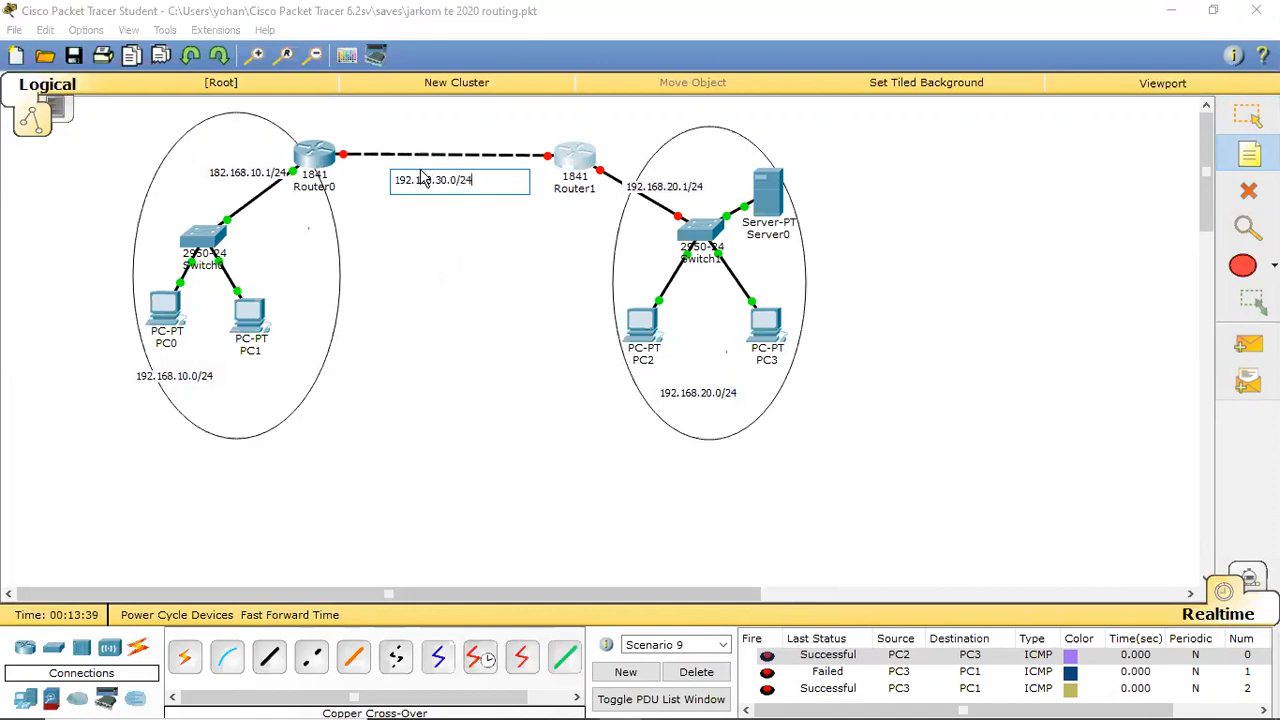
{"action": "left_click", "coordinate": [398, 292]}
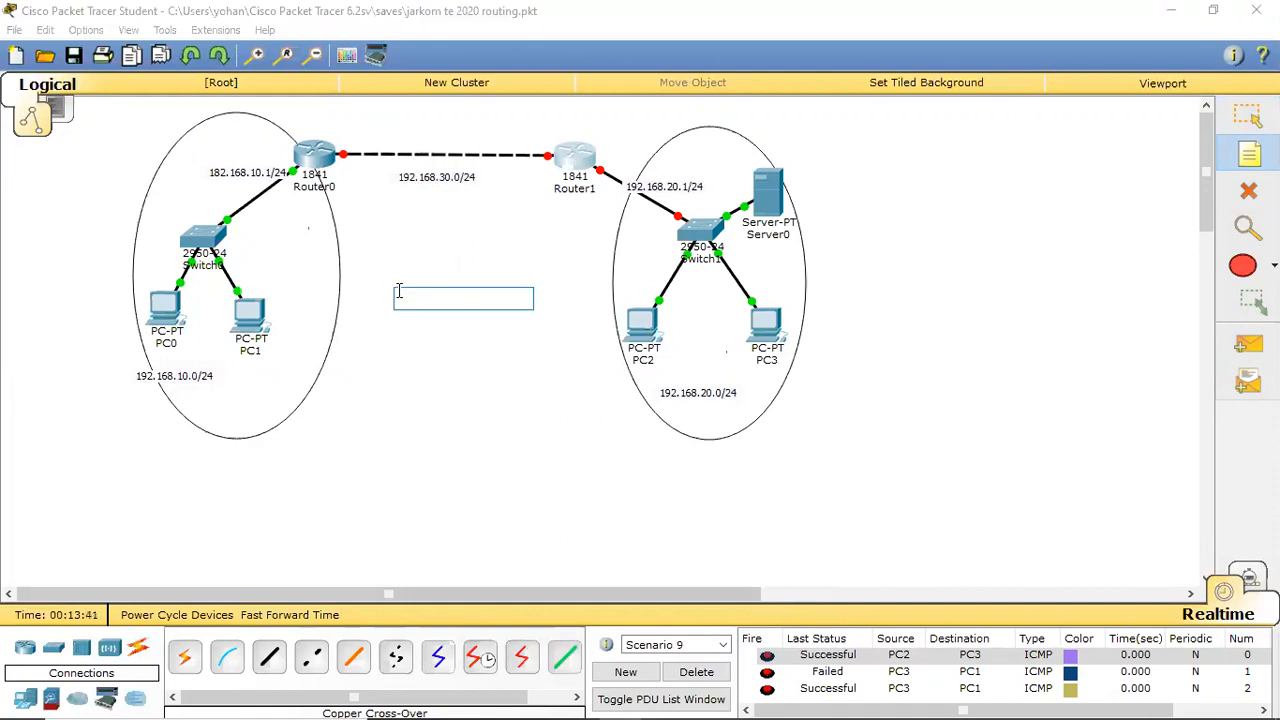
Label the router link's ends 30.1 at Router0 and 30.2 at Router1, and move the 192.168.20.1/24 label up beside Router1
{"action": "left_click", "coordinate": [344, 127]}
{"action": "type", "text": "30.1"}
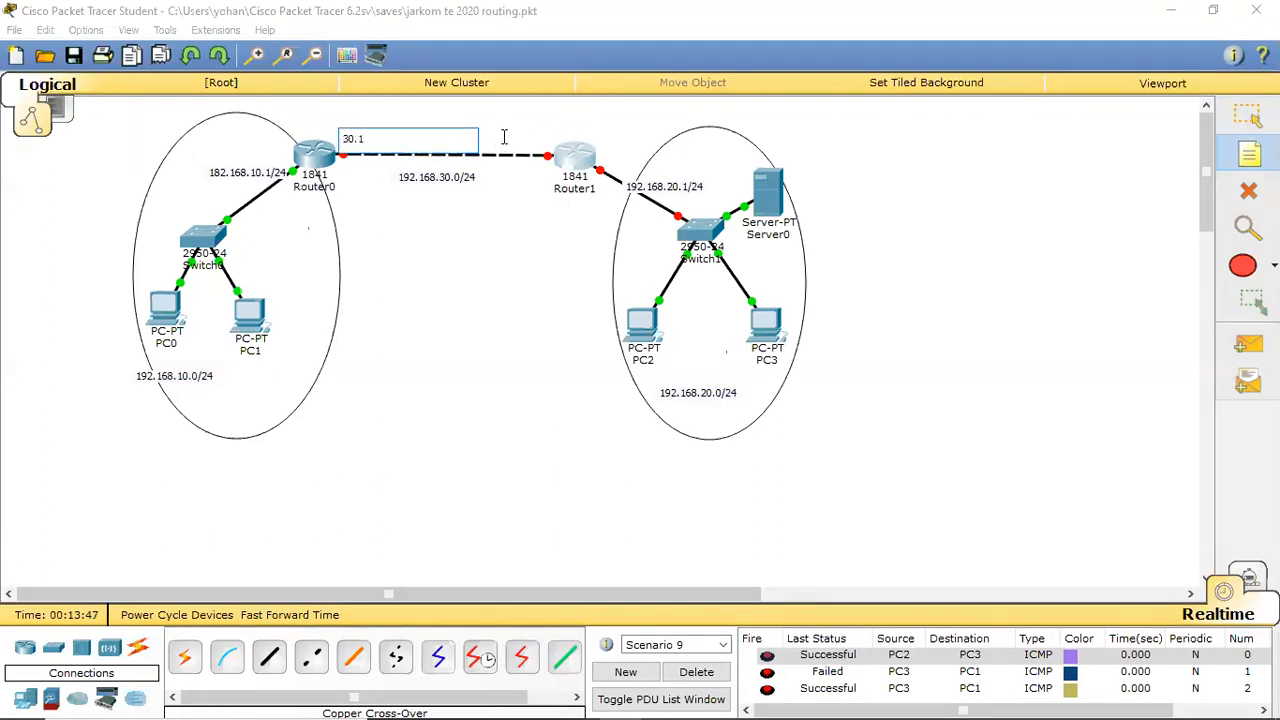
{"action": "left_click", "coordinate": [514, 131]}
{"action": "type", "text": "30.2"}
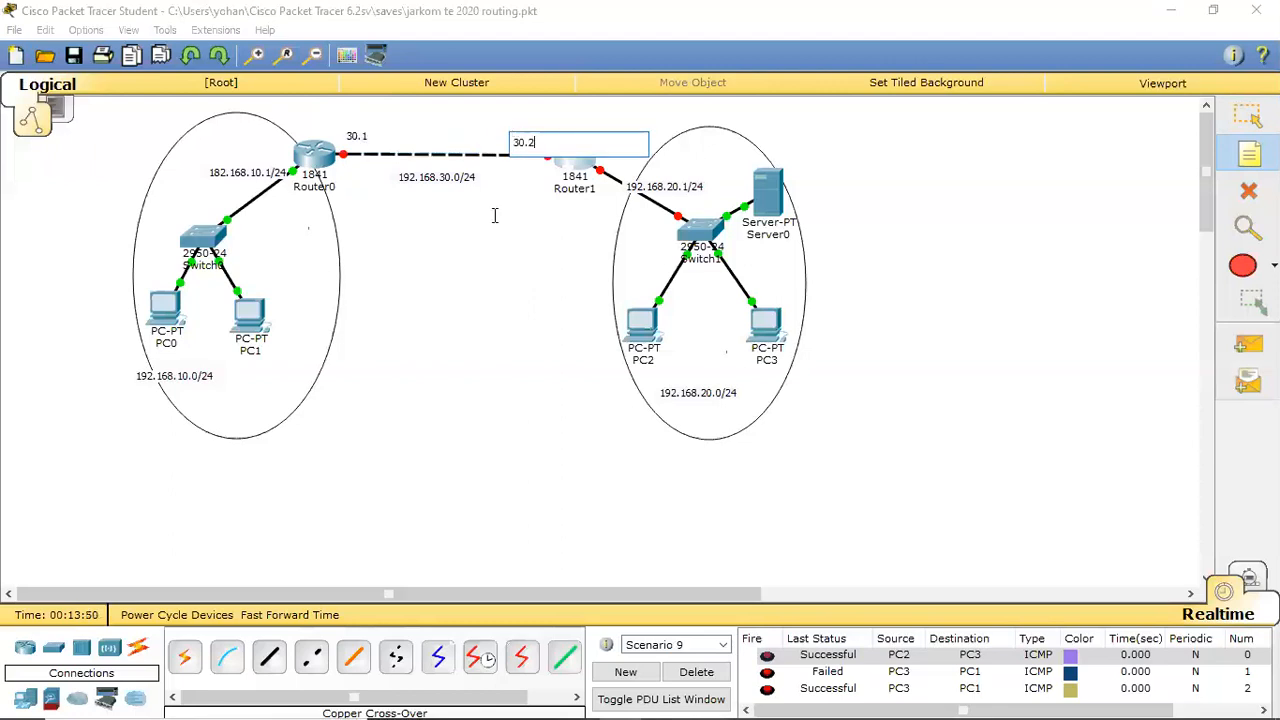
{"action": "left_click", "coordinate": [494, 215]}
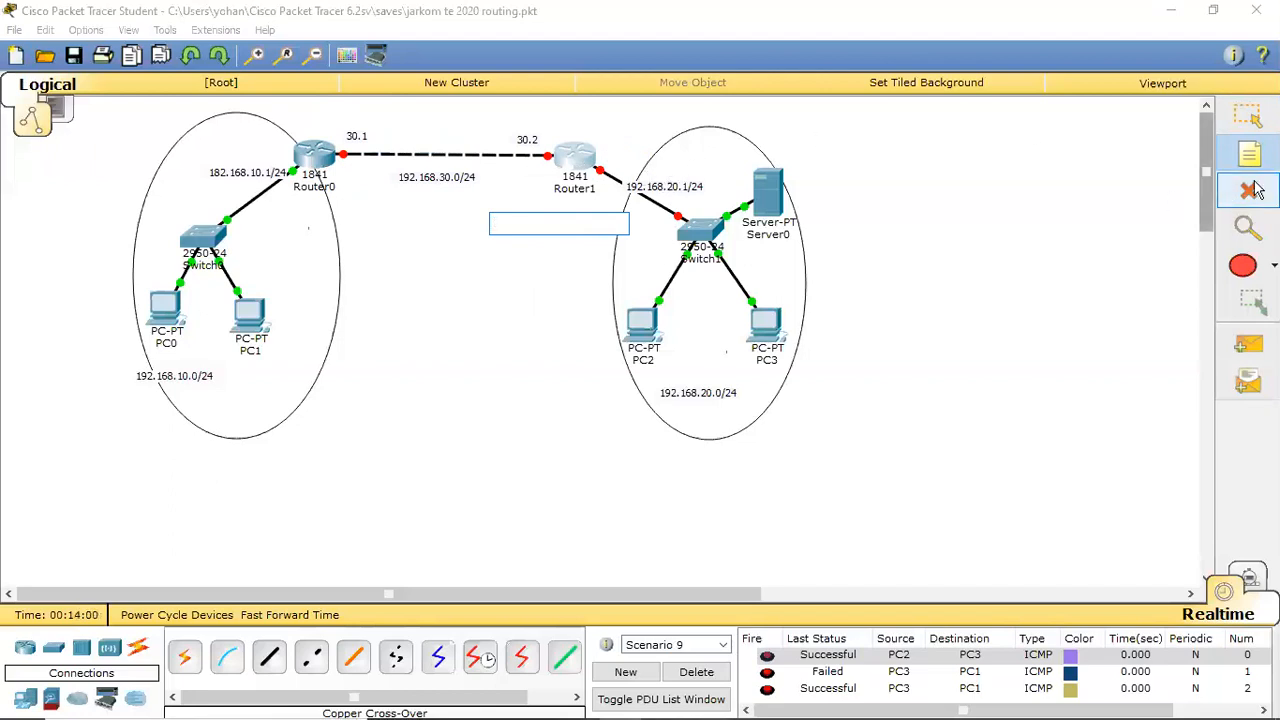
{"action": "left_click", "coordinate": [1247, 116]}
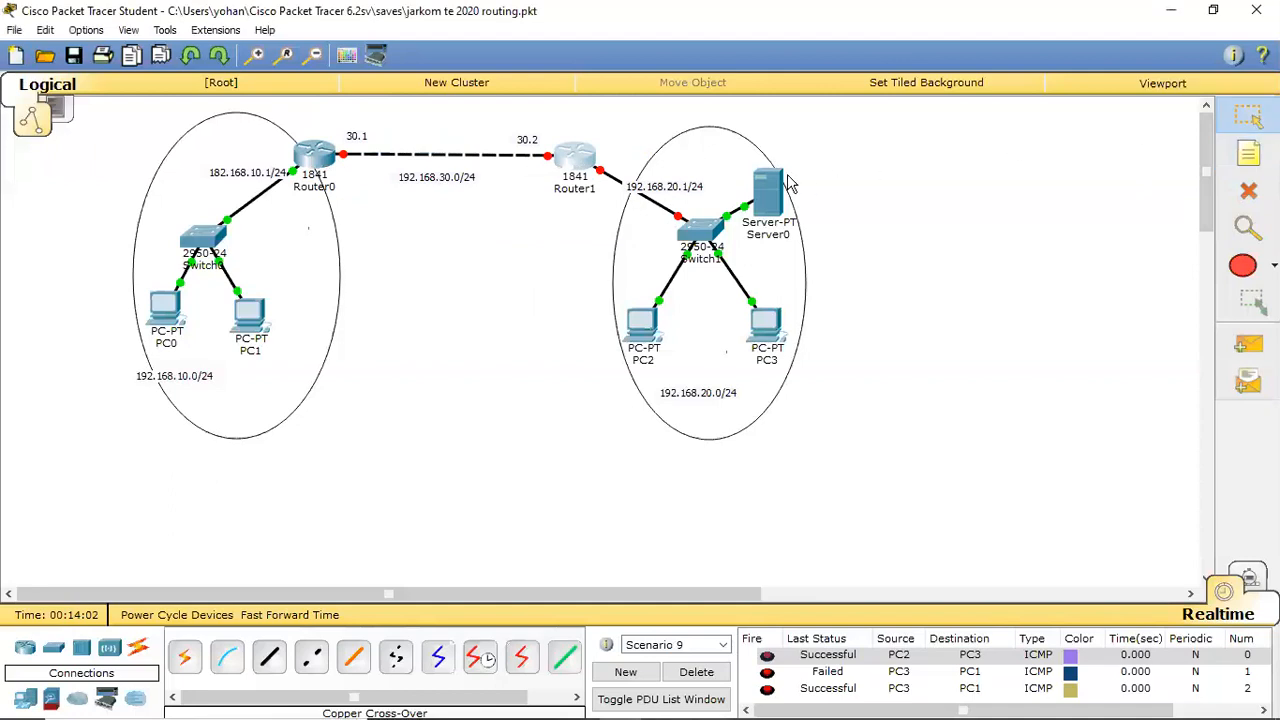
{"action": "left_click_drag", "start_coordinate": [658, 184], "coordinate": [645, 157]}
{"action": "left_click", "coordinate": [869, 131]}
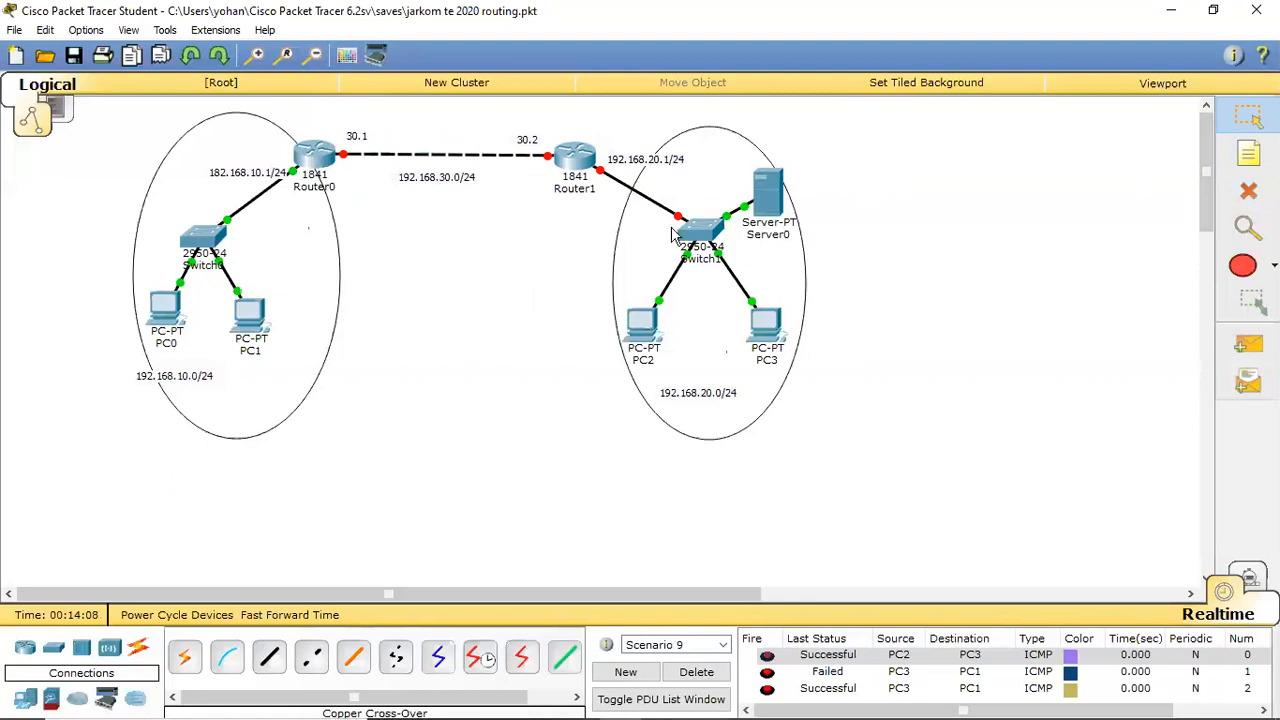
Turn on Router1's FastEthernet0/0 and assign it IP address 192.168.20.1 with subnet mask 255.255.255.0
{"action": "mouse_move", "coordinate": [578, 158]}
{"action": "left_click", "coordinate": [578, 157]}
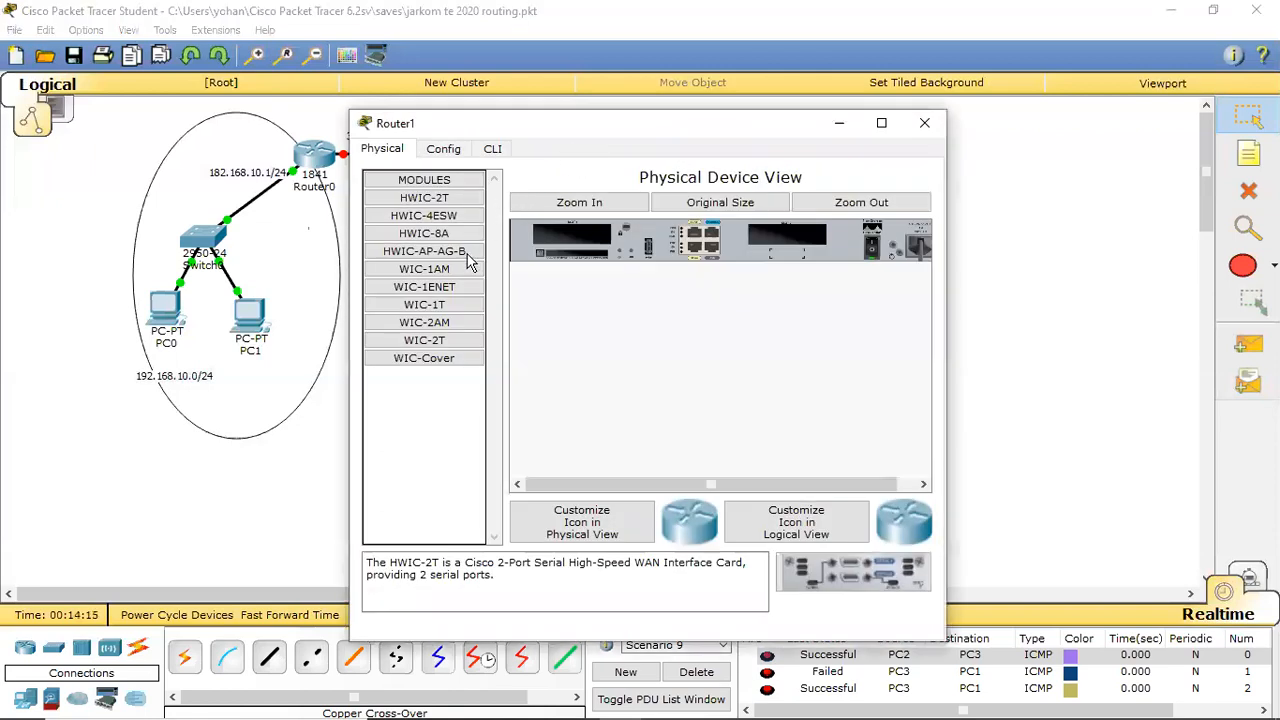
{"action": "left_click", "coordinate": [443, 149]}
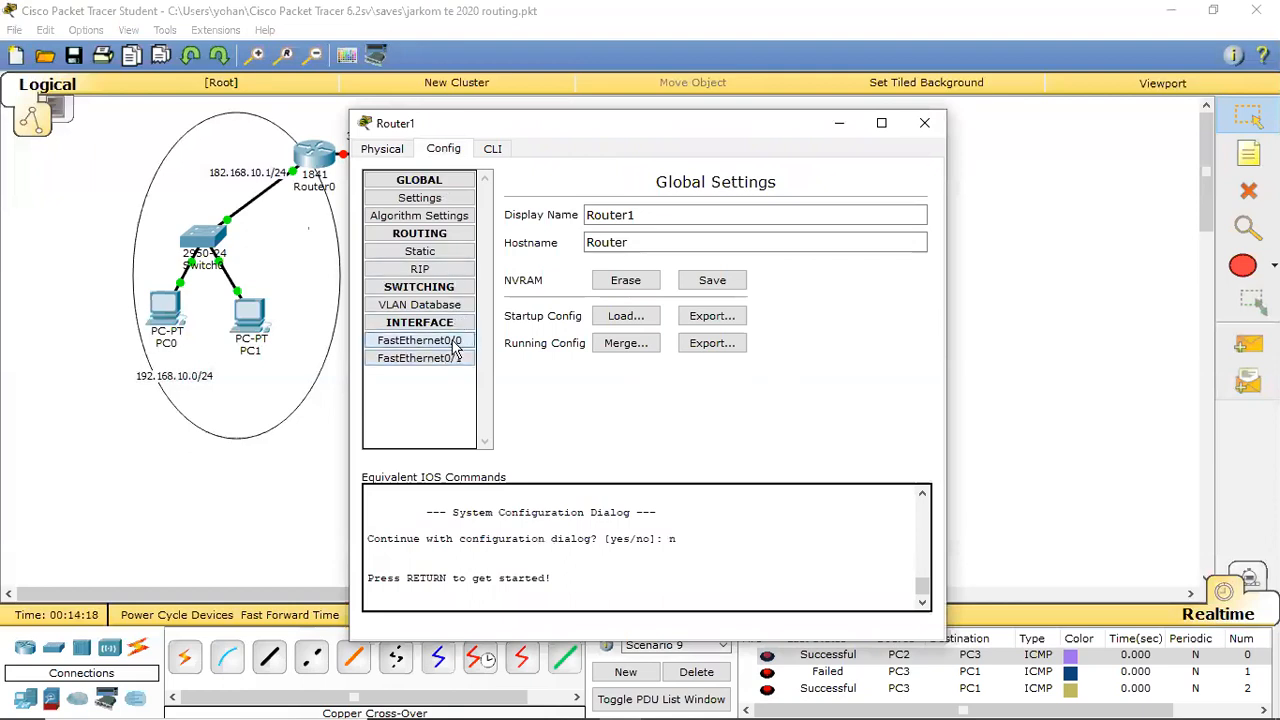
{"action": "left_click", "coordinate": [430, 341]}
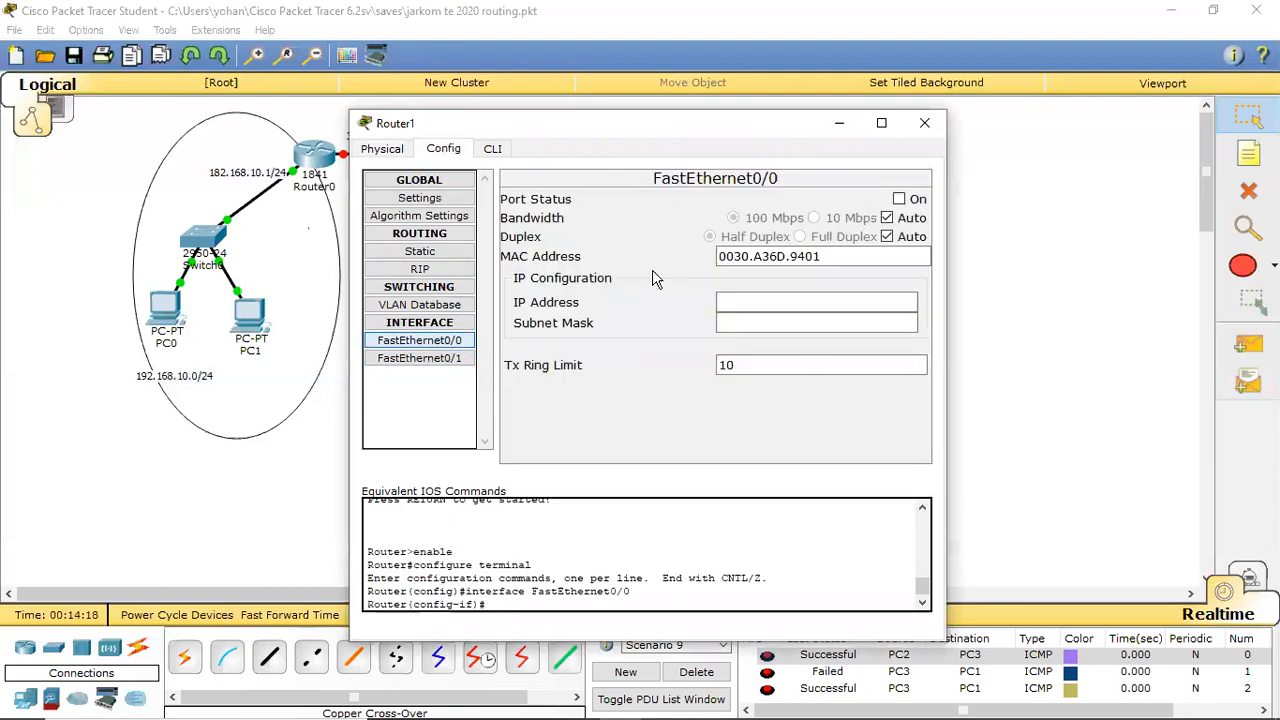
{"action": "left_click", "coordinate": [900, 200]}
{"action": "type", "text": "1"}
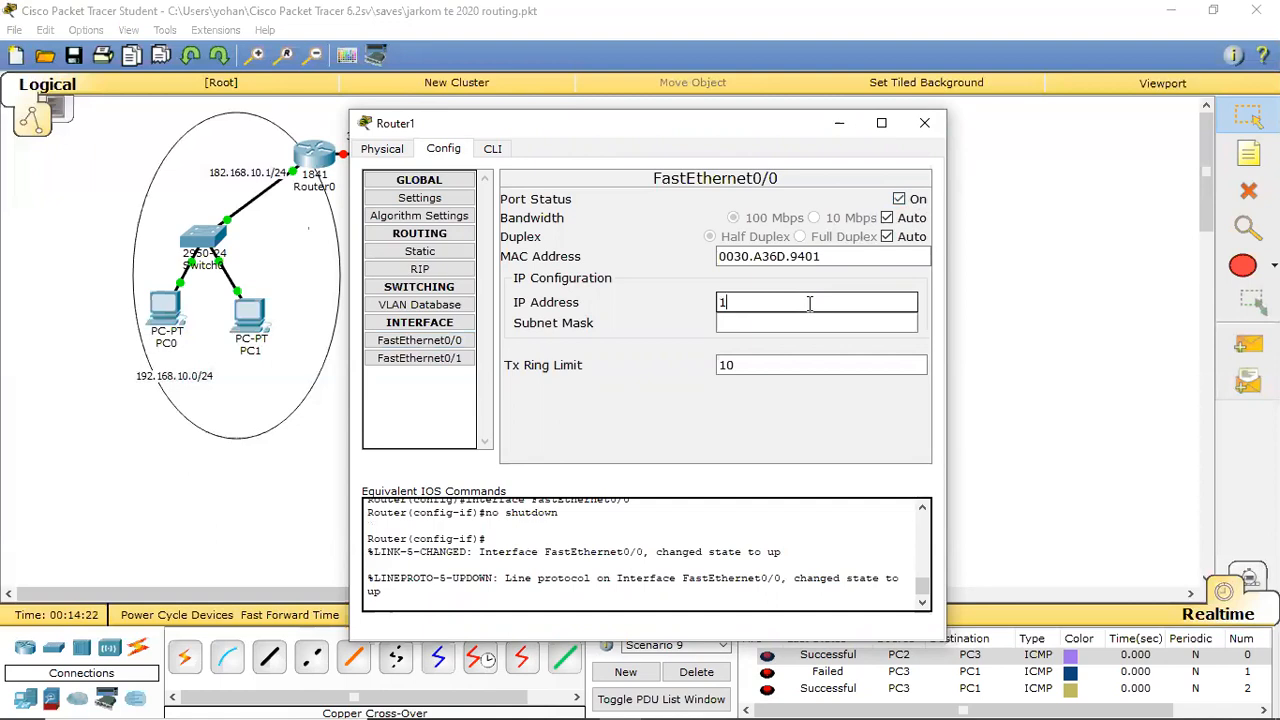
{"action": "type", "text": "92.168."}
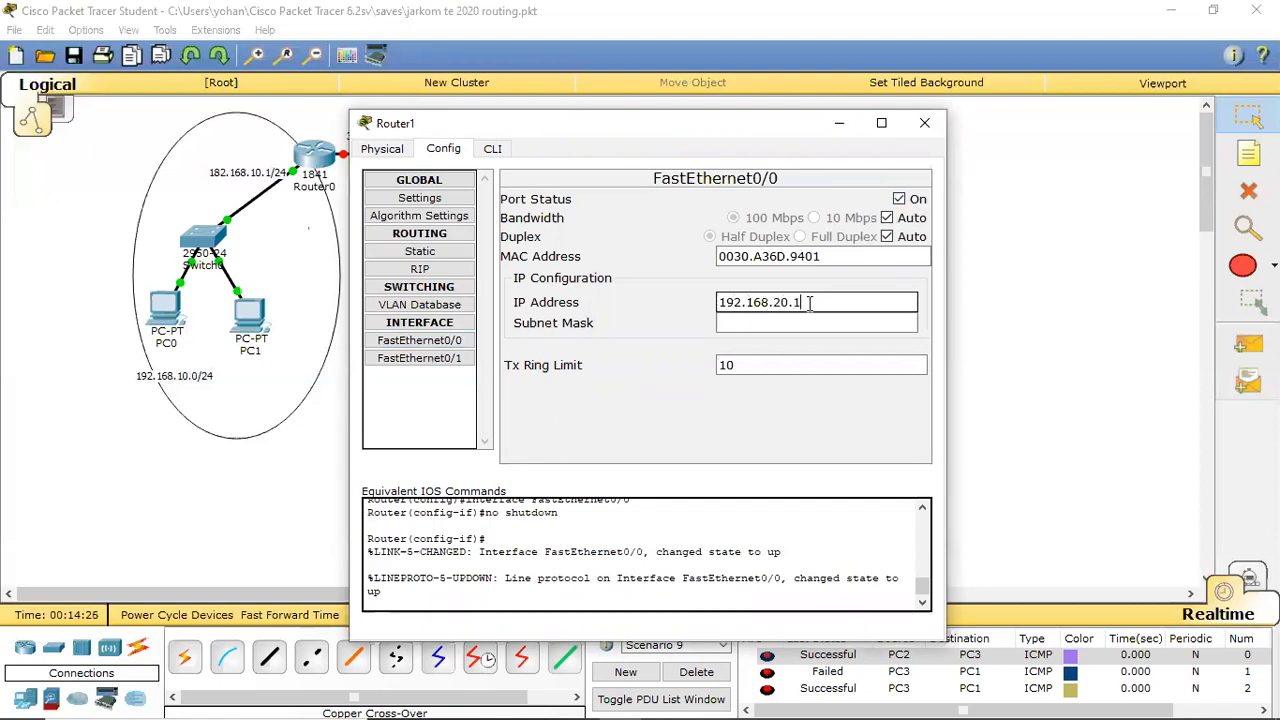
{"action": "type", "text": "20.1"}
{"action": "key", "text": "Tab"}
{"action": "key", "text": "Tab"}
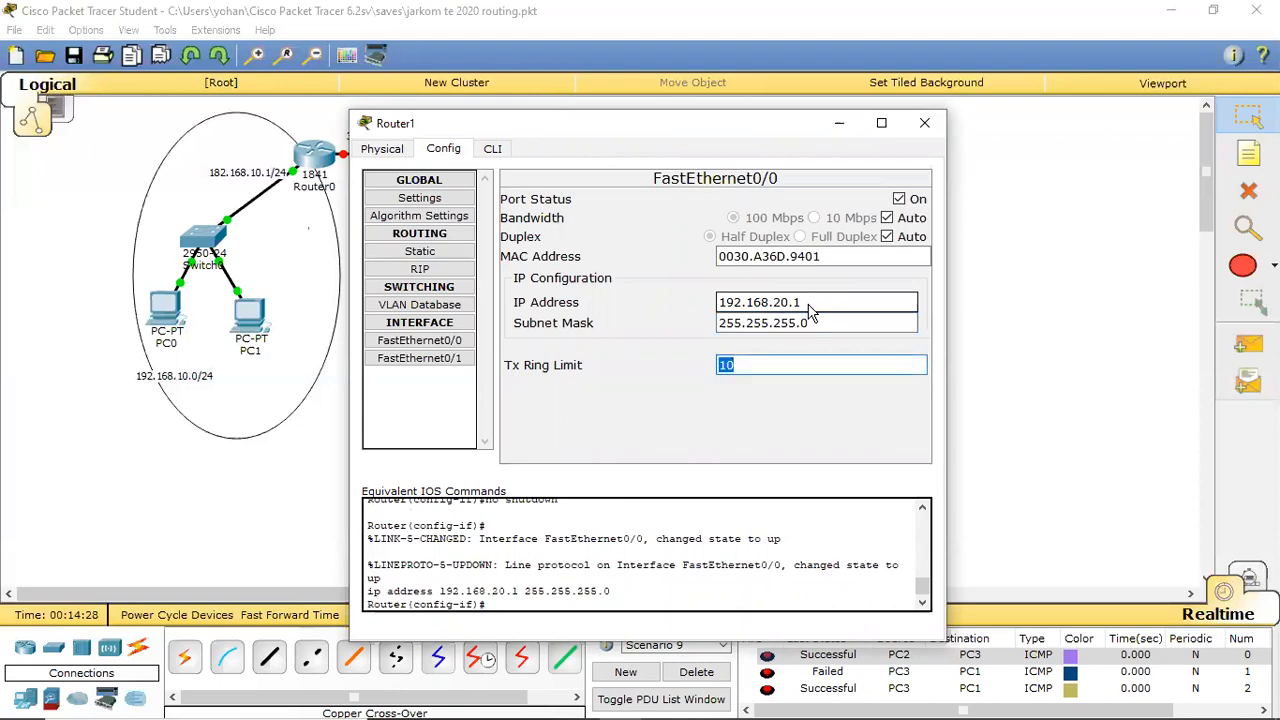
{"action": "left_click", "coordinate": [922, 124]}
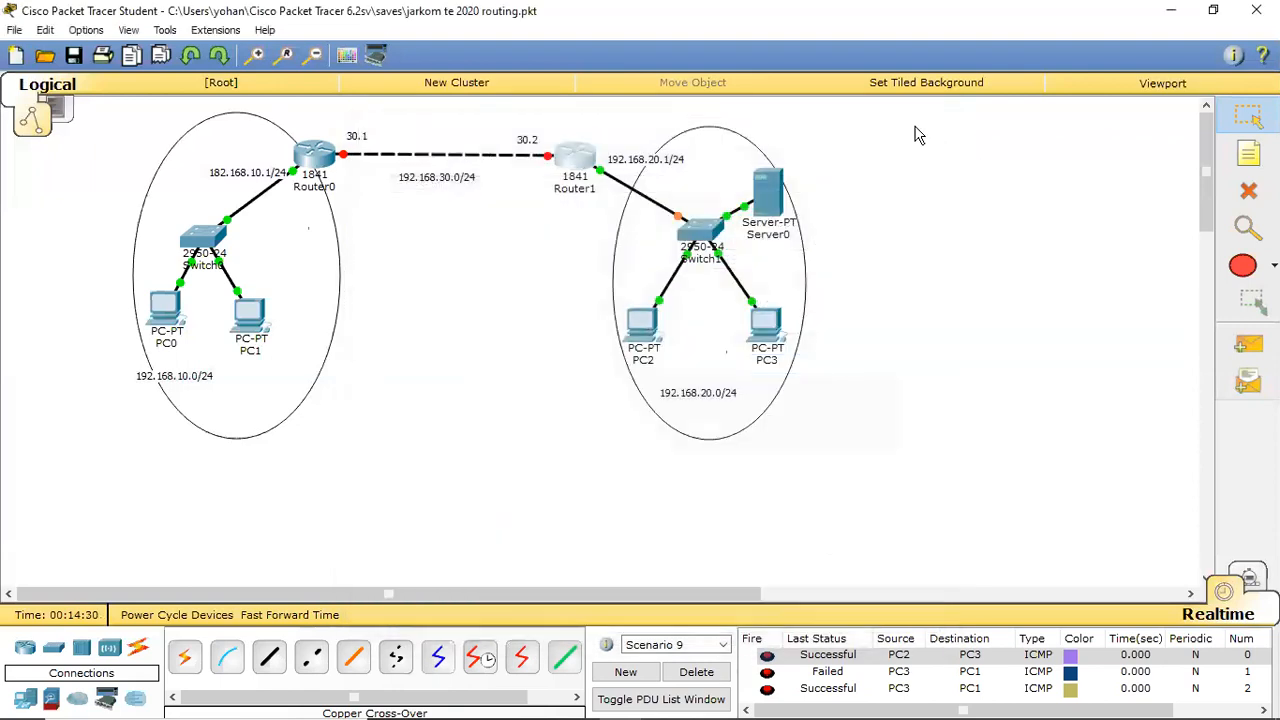
Turn on Router1's FastEthernet0/1 and assign it IP address 192.168.30.2 with subnet mask 255.255.255.0
{"action": "left_click", "coordinate": [575, 165]}
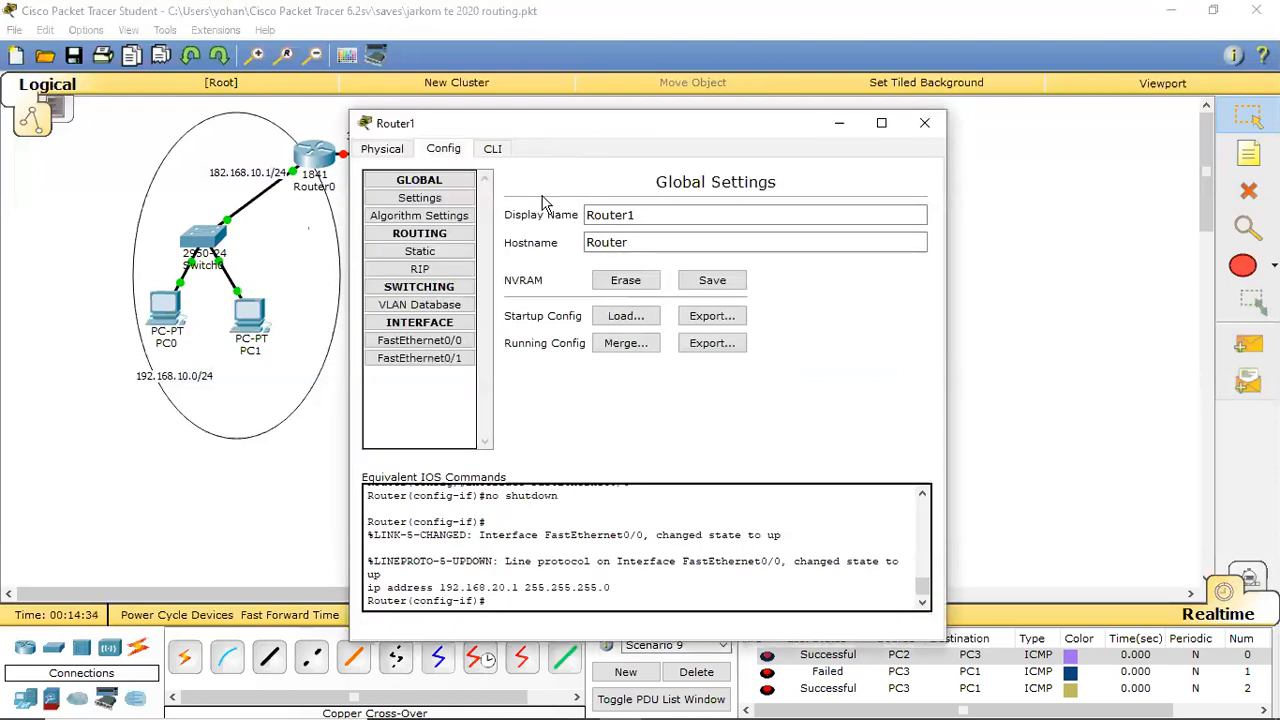
{"action": "left_click", "coordinate": [443, 360]}
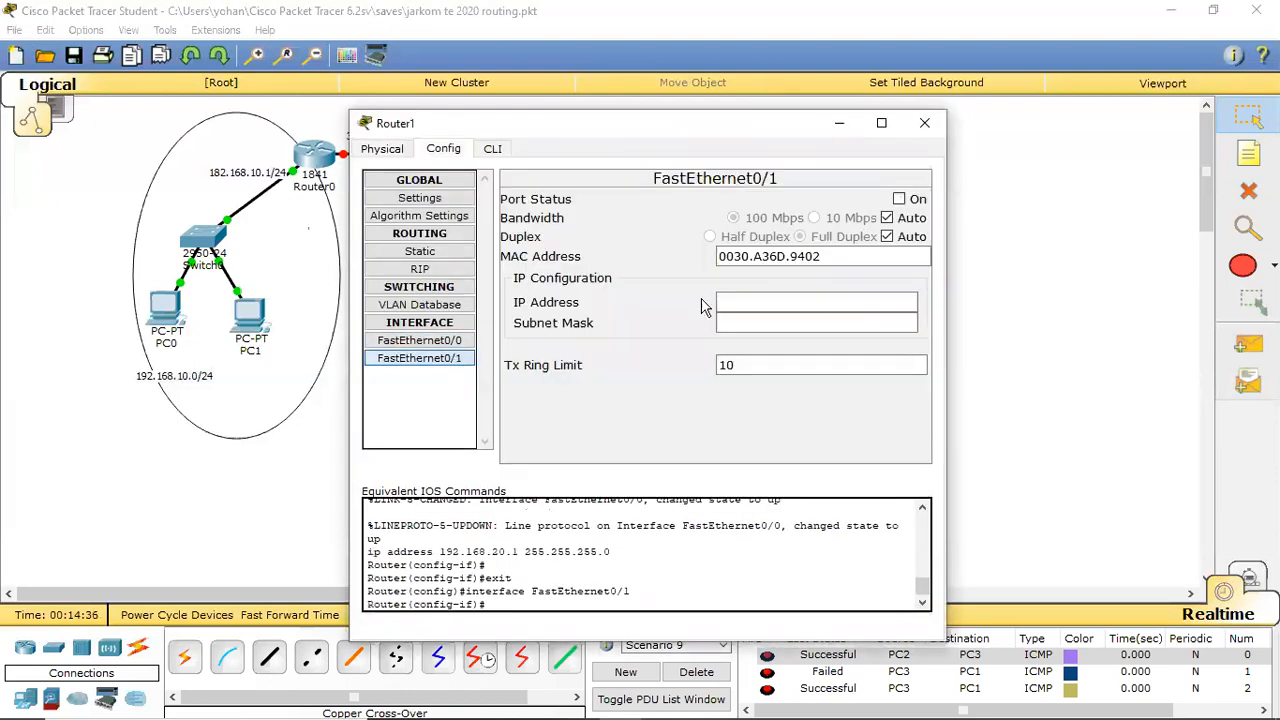
{"action": "left_click", "coordinate": [899, 199]}
{"action": "left_click", "coordinate": [794, 294]}
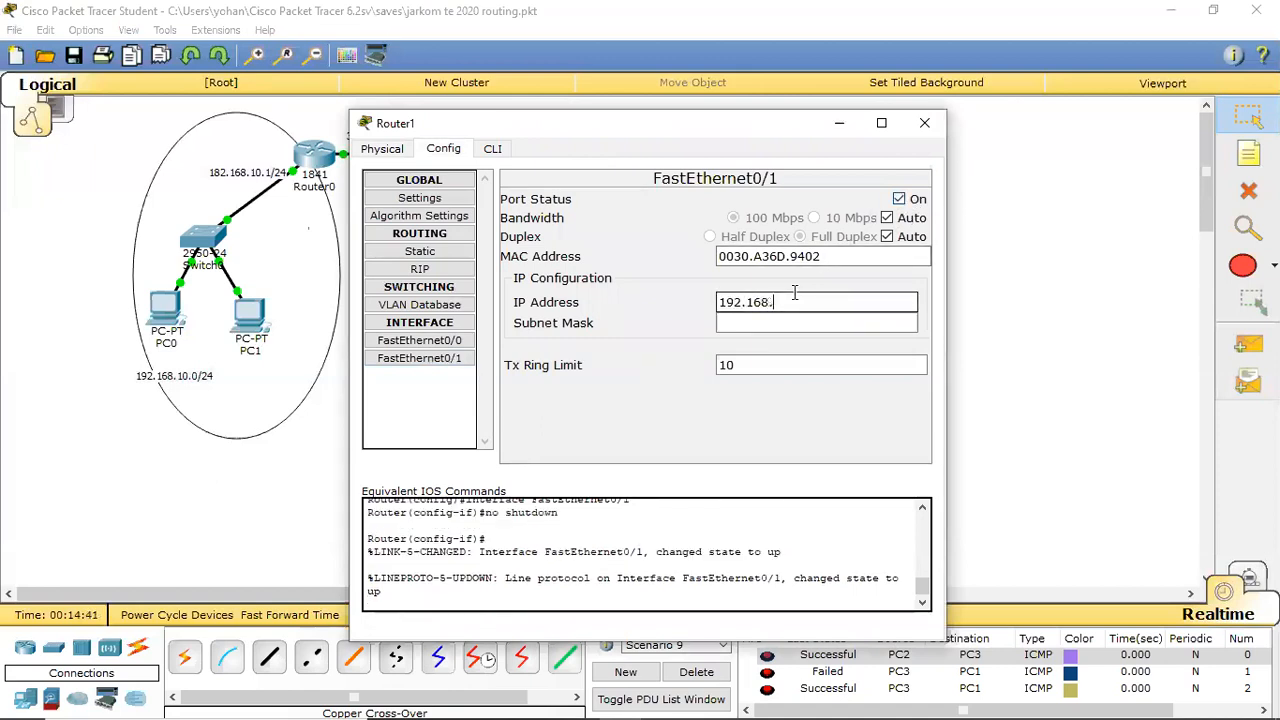
{"action": "key", "text": "Tab"}
{"action": "key", "text": "Tab"}
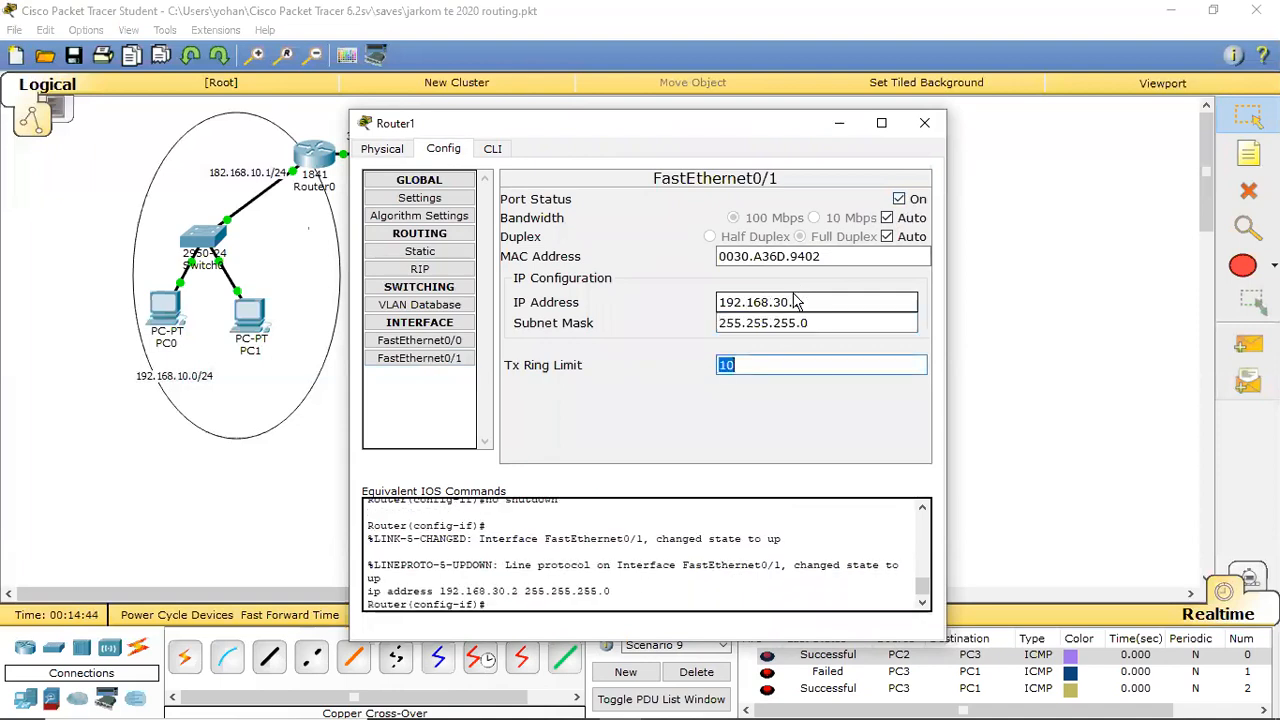
{"action": "left_click", "coordinate": [924, 122]}
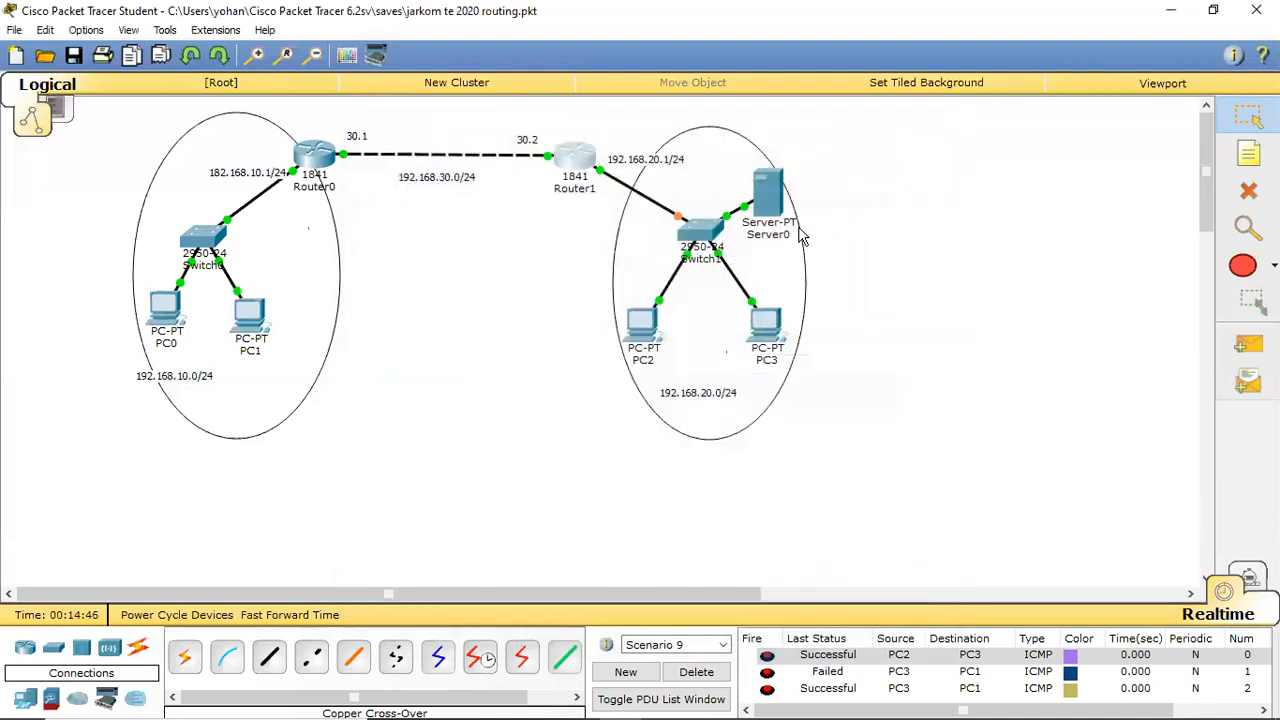
Set the IP address of Router0's FastEthernet0/1 to 192.168.30.1, keeping subnet mask 255.255.255.0
{"action": "left_click", "coordinate": [322, 158]}
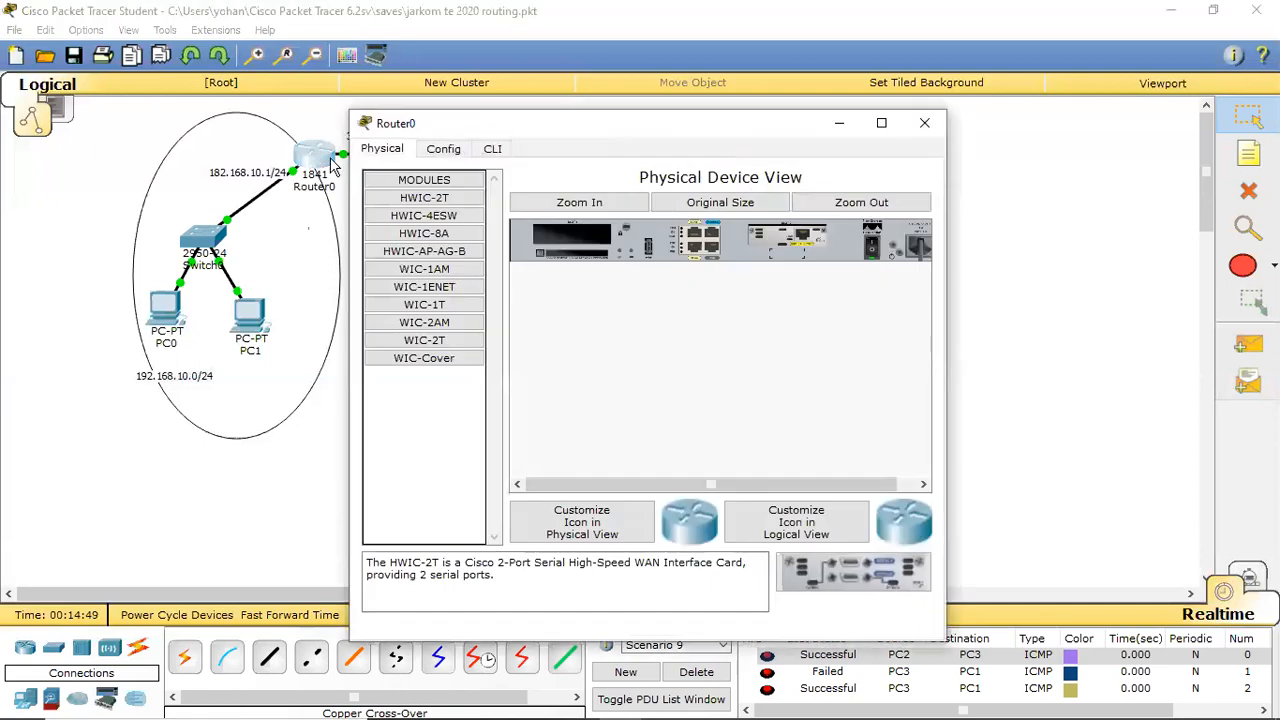
{"action": "left_click", "coordinate": [443, 148]}
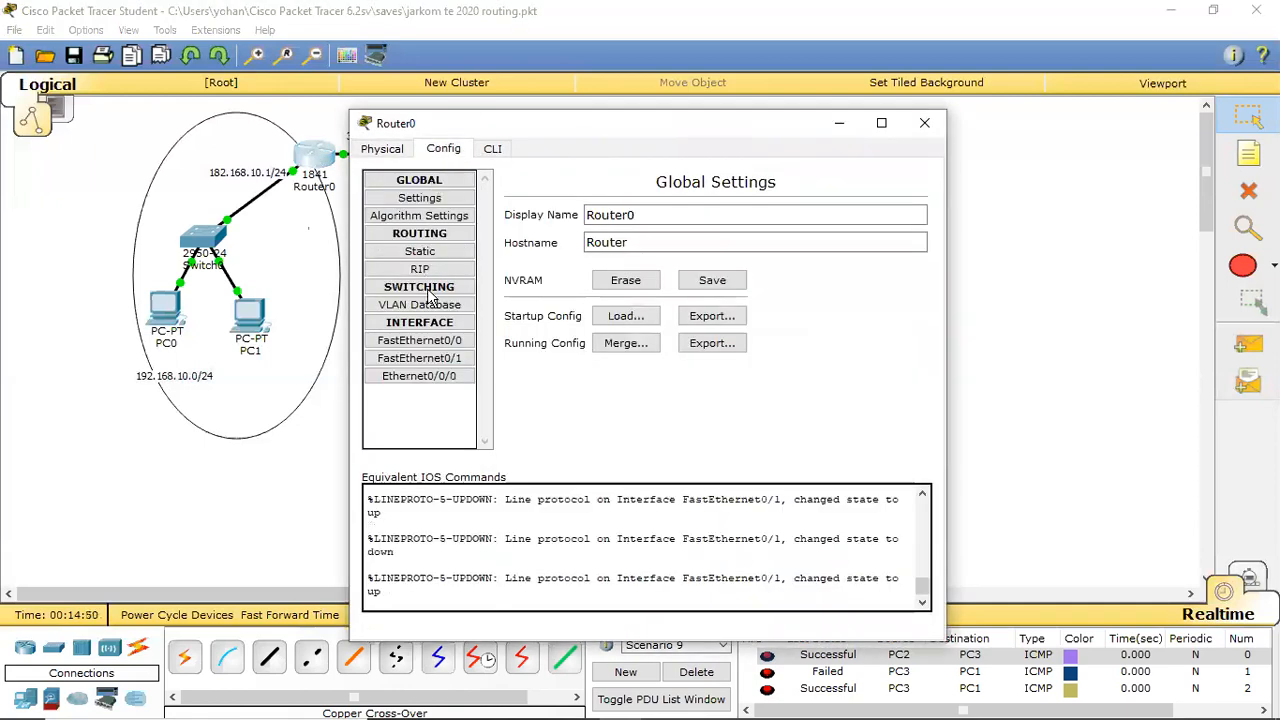
{"action": "left_click", "coordinate": [462, 362]}
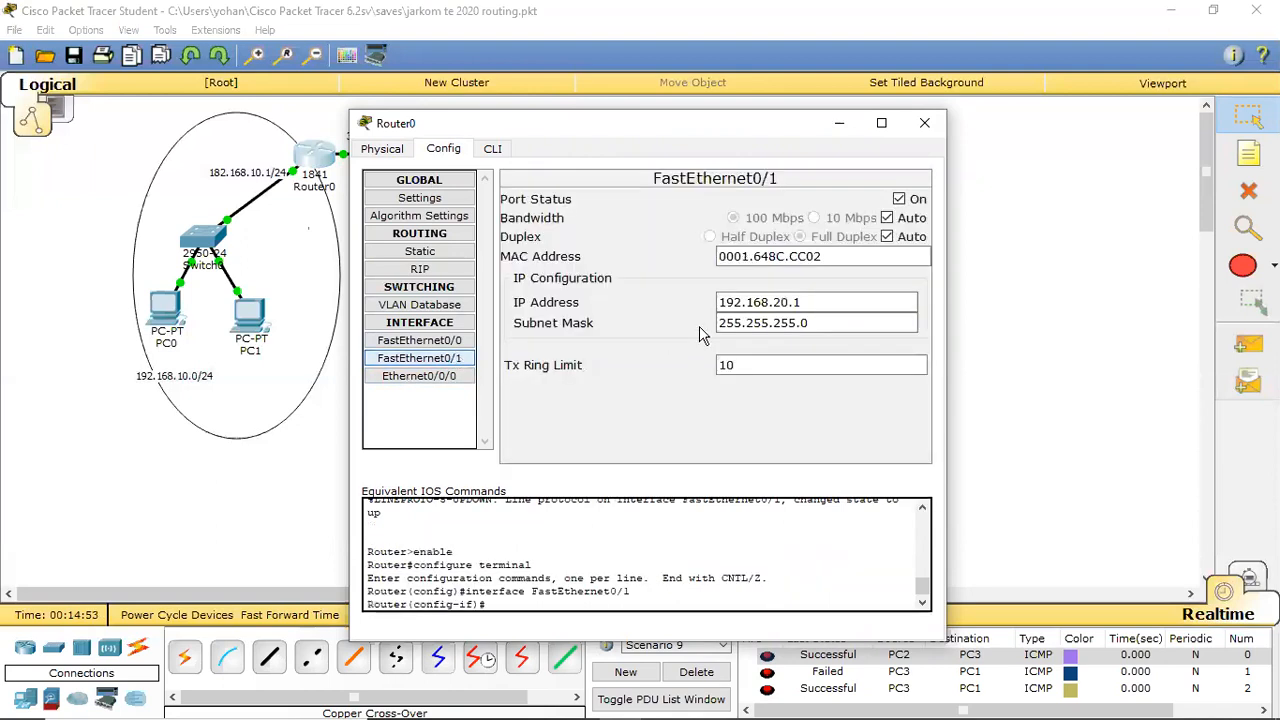
{"action": "left_click", "coordinate": [802, 302]}
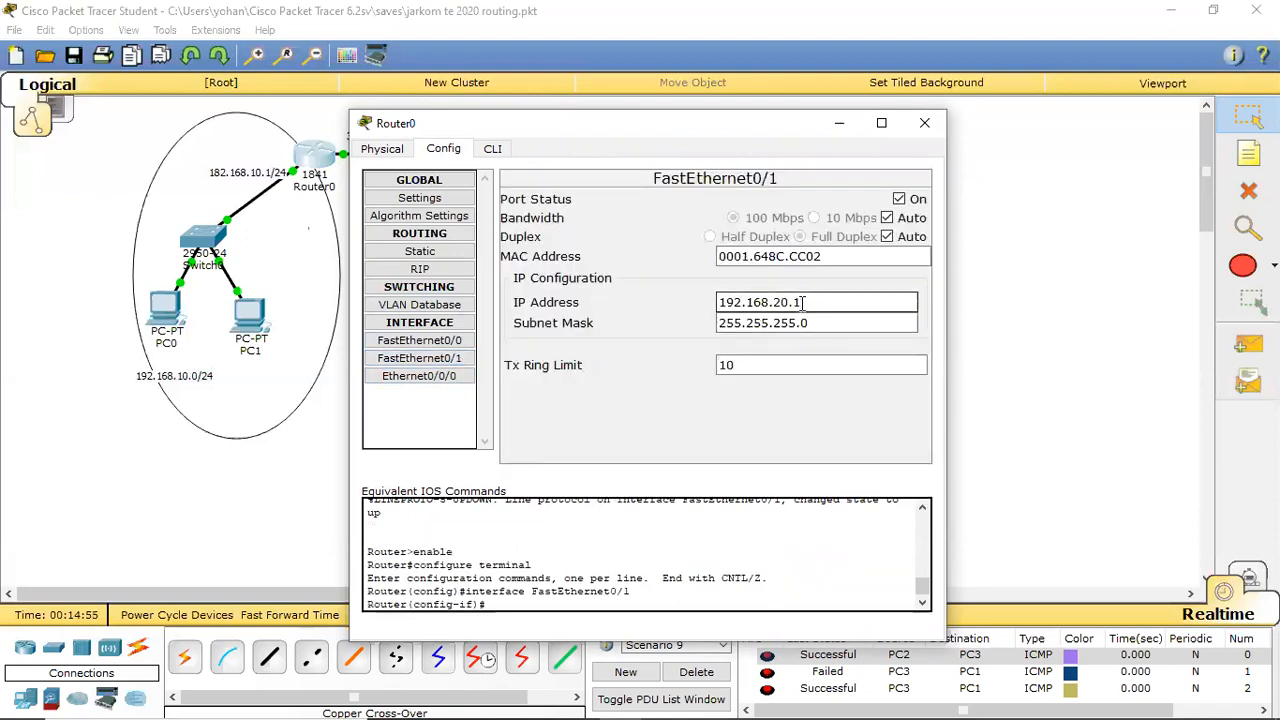
{"action": "key", "text": "BackSpace"}
{"action": "key", "text": "BackSpace"}
{"action": "key", "text": "BackSpace"}
{"action": "type", "text": "30"}
{"action": "key", "text": "Tab"}
{"action": "key", "text": "Tab"}
{"action": "left_click", "coordinate": [925, 123]}
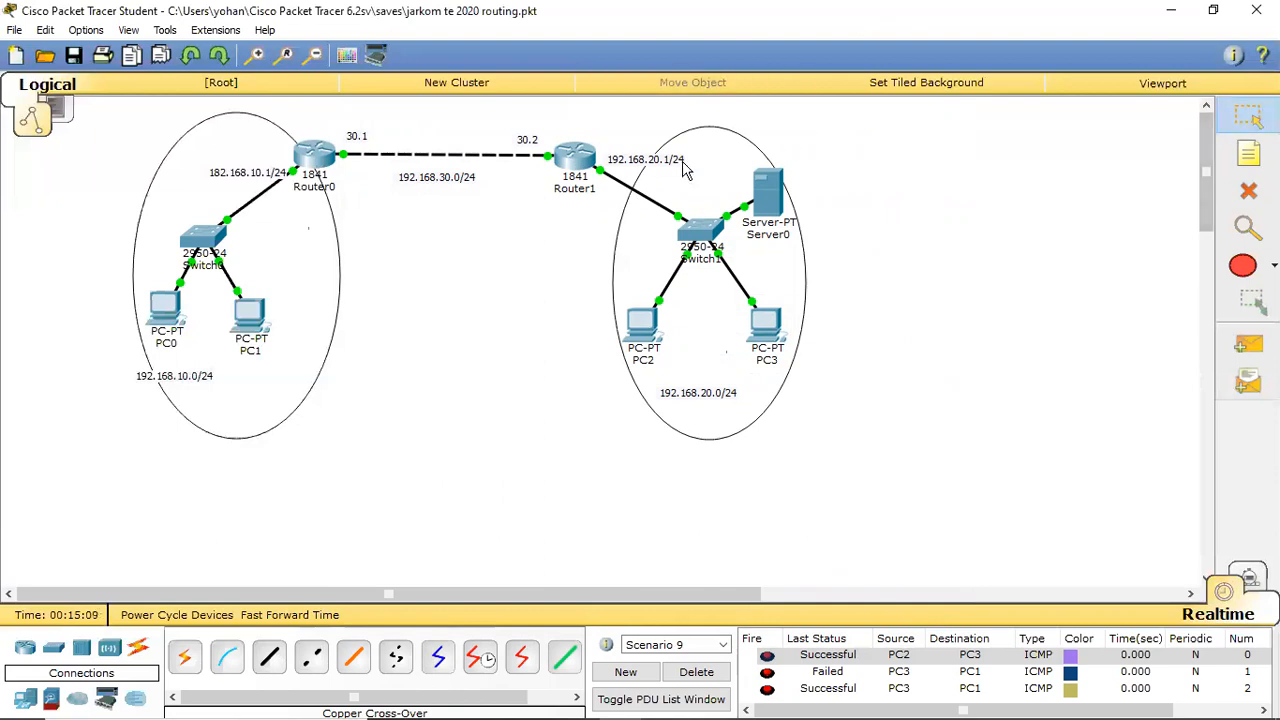
{"action": "mouse_move", "coordinate": [583, 162]}
{"action": "left_mouse_down"}
{"action": "mouse_move", "coordinate": [630, 160]}
{"action": "mouse_move", "coordinate": [634, 198]}
{"action": "mouse_move", "coordinate": [635, 185]}
{"action": "mouse_move", "coordinate": [600, 188]}
{"action": "mouse_move", "coordinate": [582, 158]}
{"action": "mouse_move", "coordinate": [578, 170]}
{"action": "left_mouse_up"}
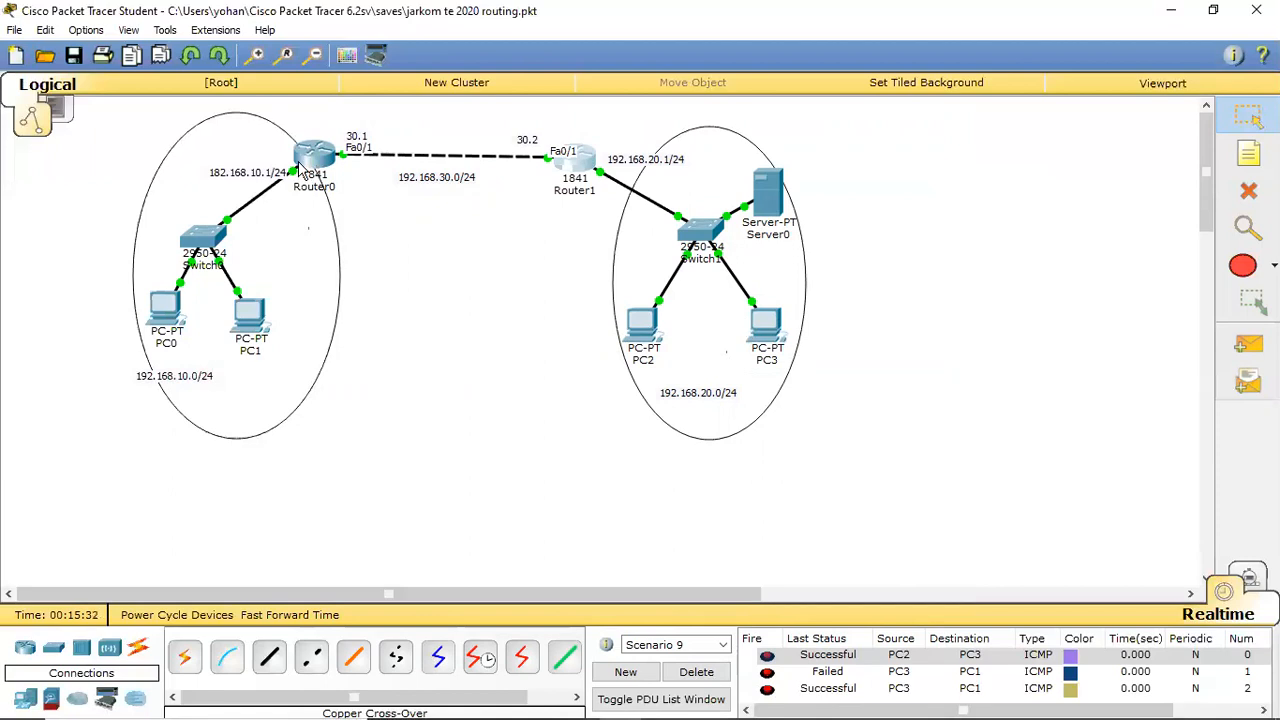
{"action": "mouse_move", "coordinate": [310, 157]}
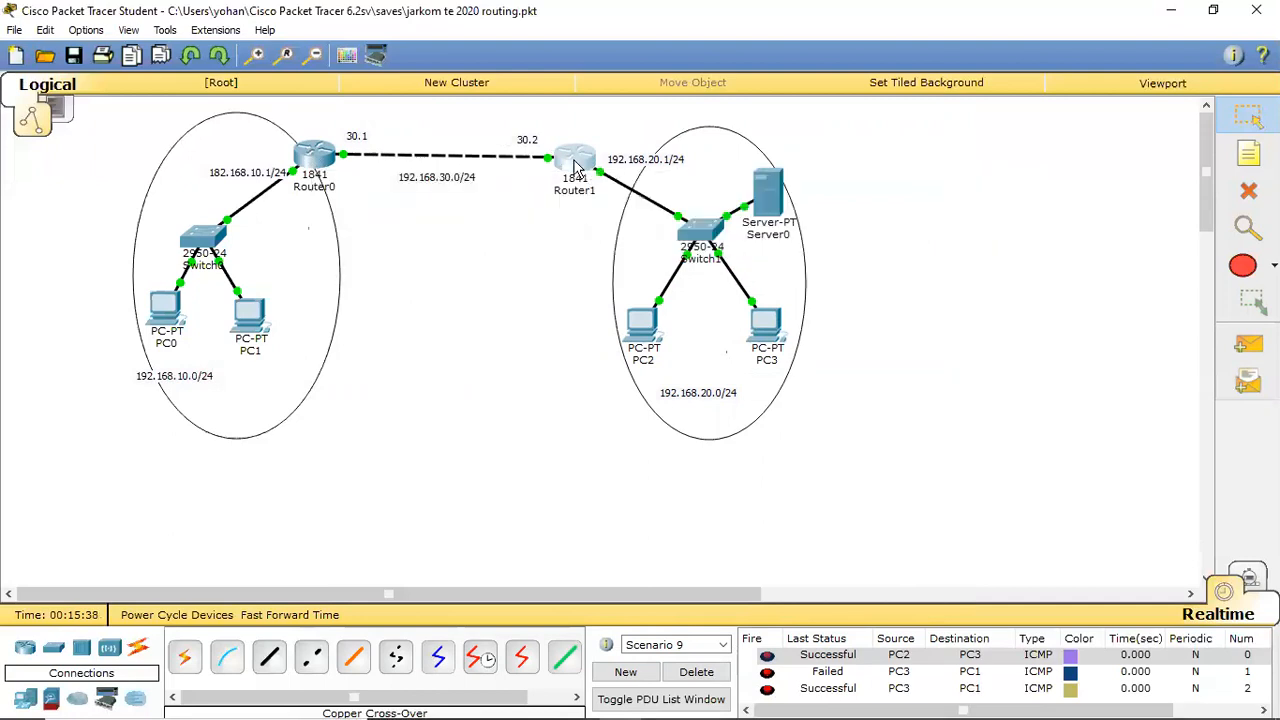
{"action": "mouse_move", "coordinate": [575, 168]}
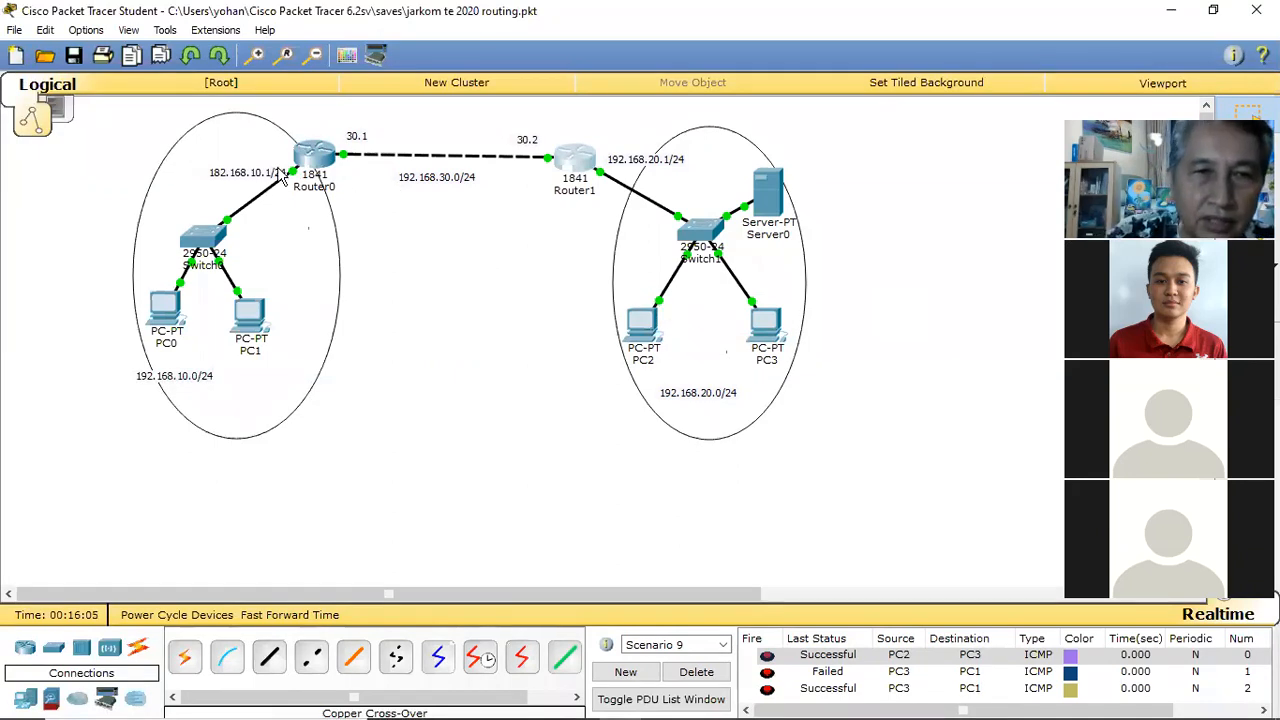
On Router0, fill in a static route for network 192.168.20.0 with mask 255.255.255.0
{"action": "left_click", "coordinate": [318, 160]}
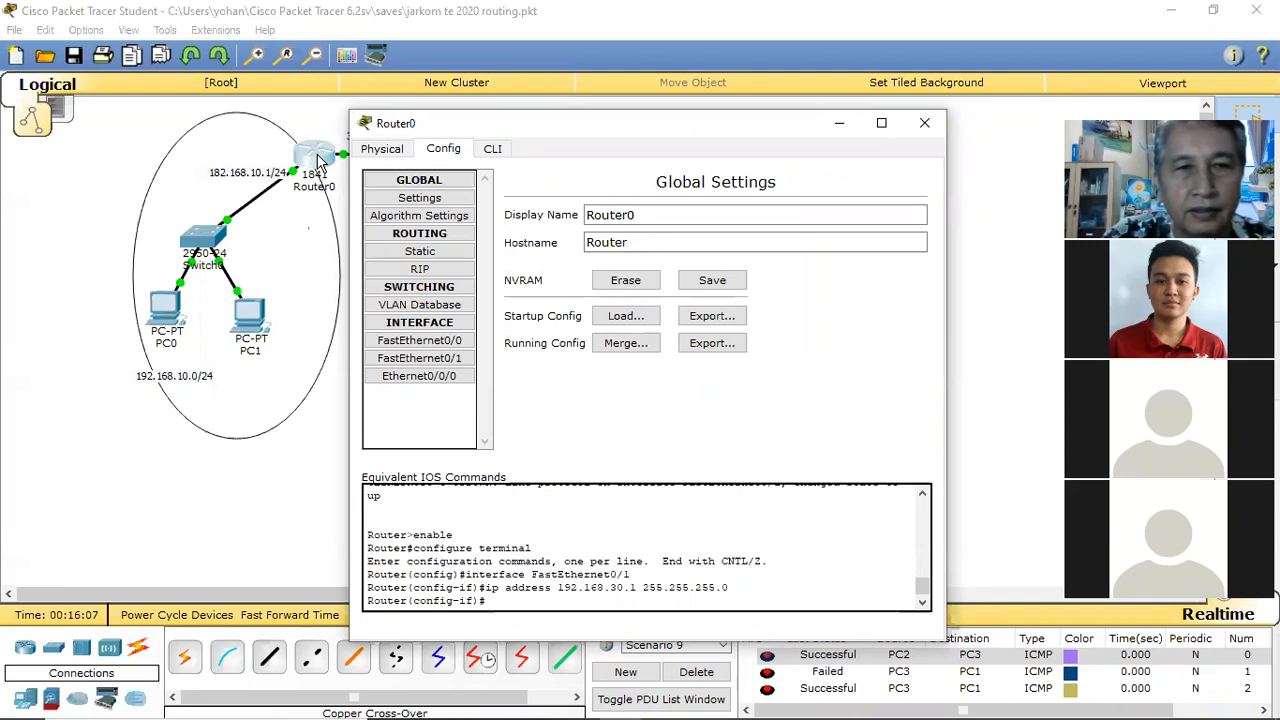
{"action": "left_click", "coordinate": [434, 252]}
{"action": "left_click_drag", "start_coordinate": [677, 129], "coordinate": [323, 252]}
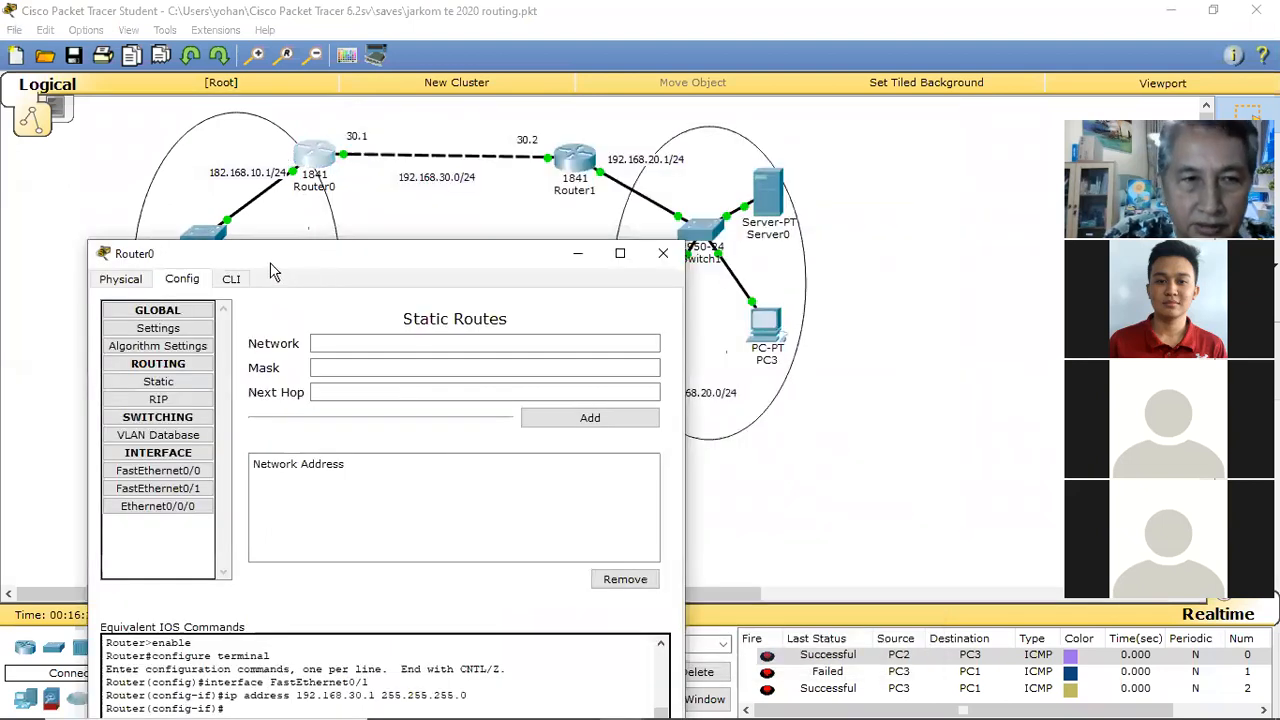
{"action": "left_click", "coordinate": [408, 340]}
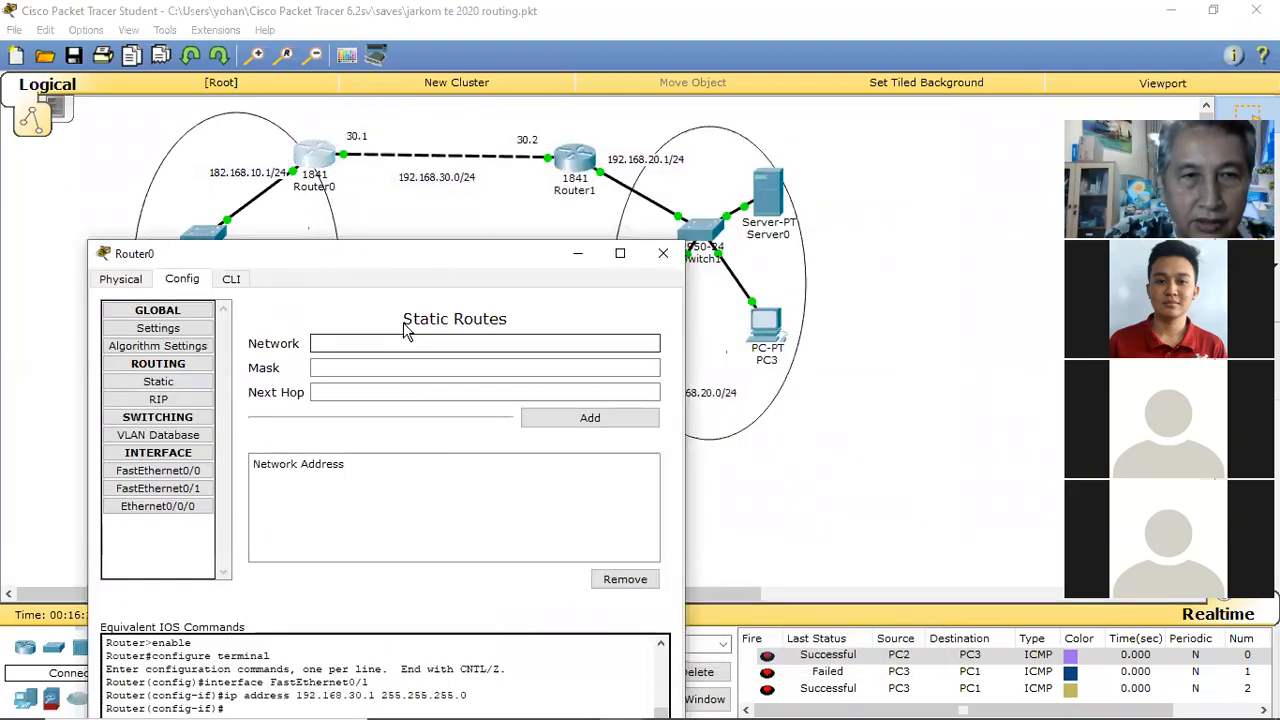
{"action": "left_click", "coordinate": [388, 344]}
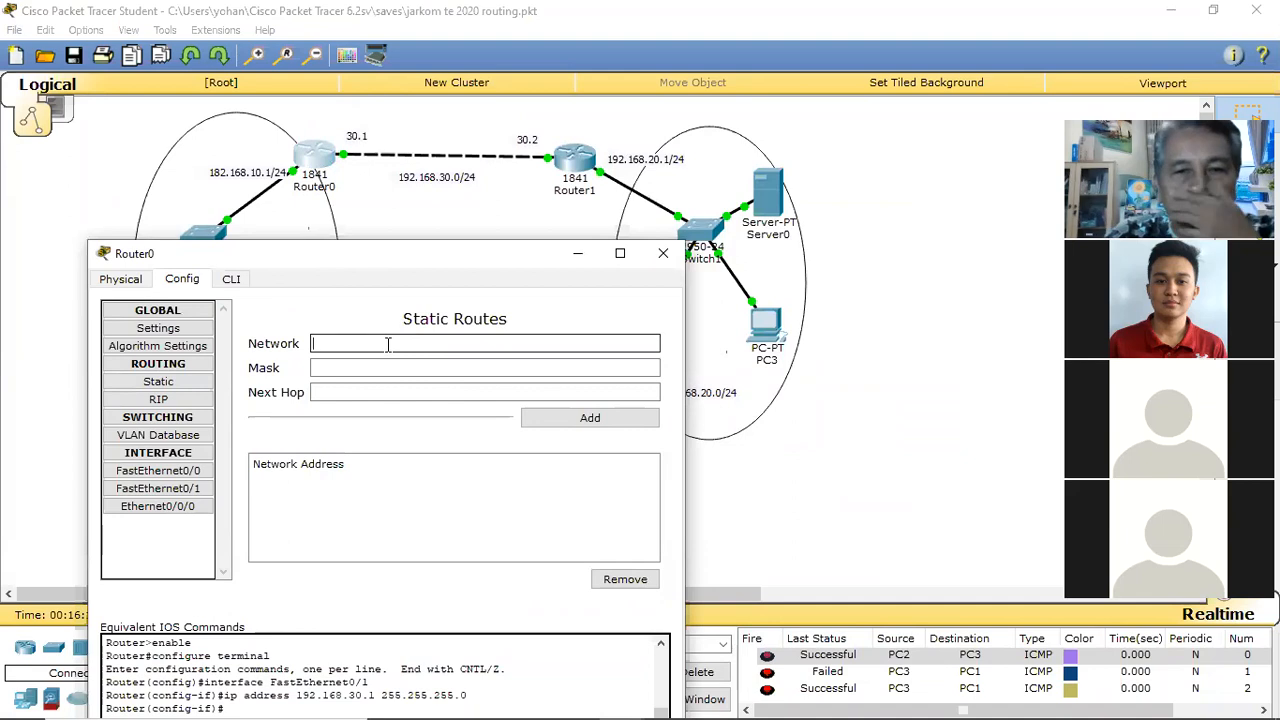
{"action": "type", "text": "192.1"}
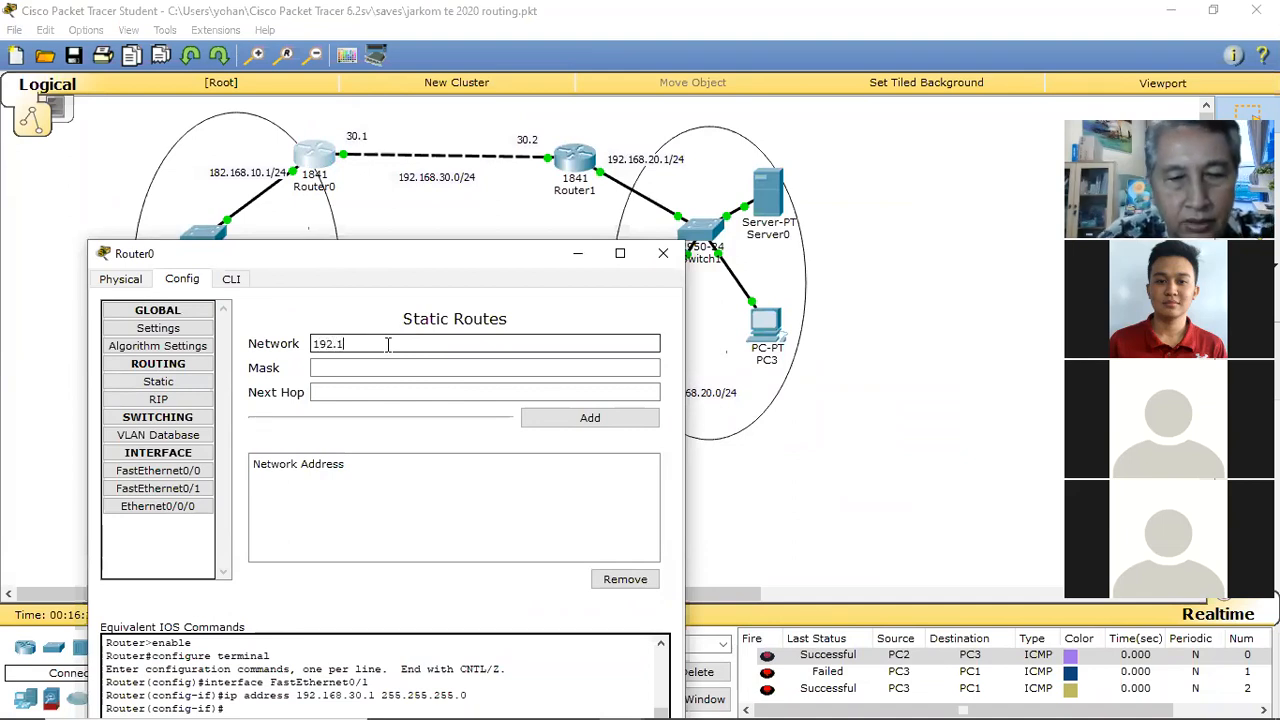
{"action": "type", "text": "68.20"}
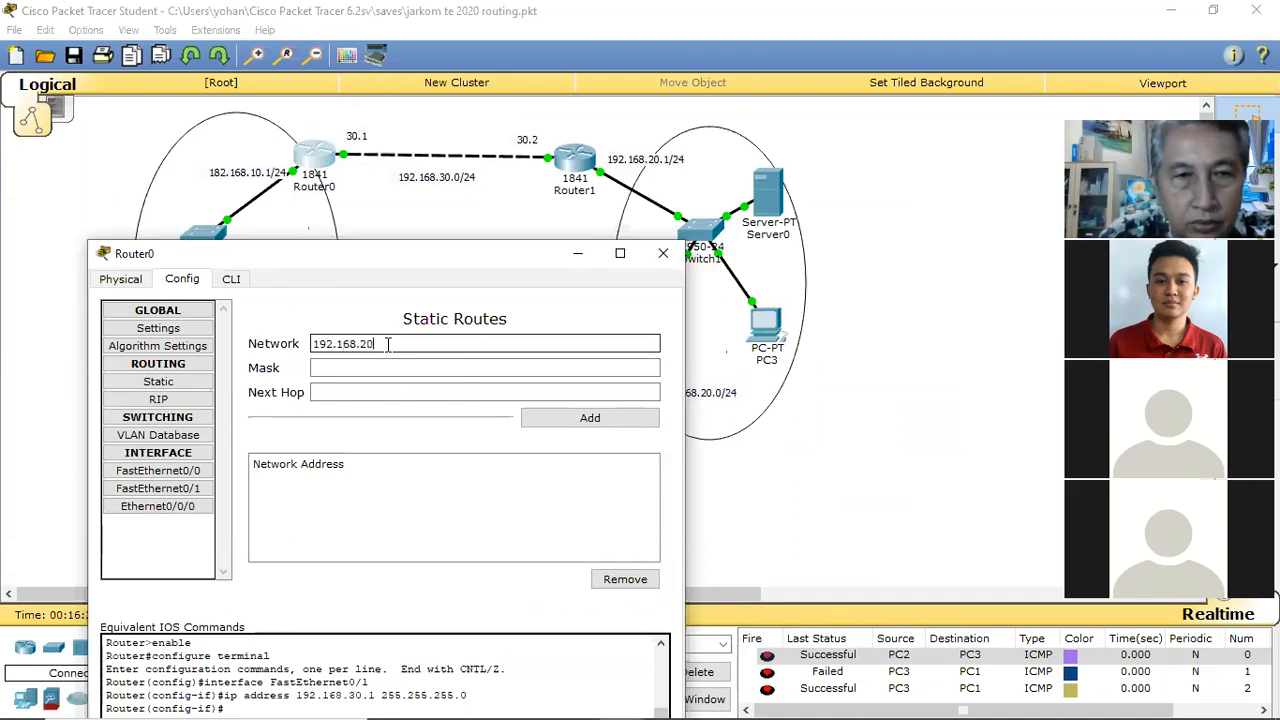
{"action": "type", "text": ".0"}
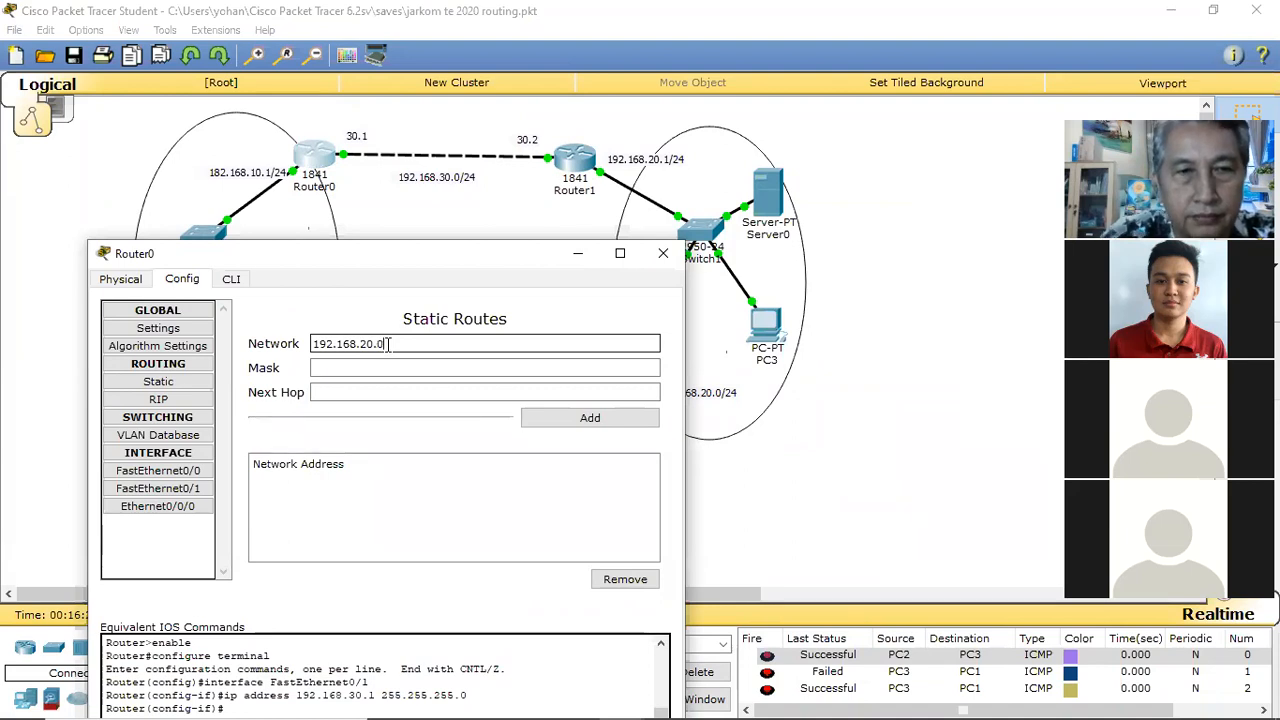
{"action": "key", "text": "Tab"}
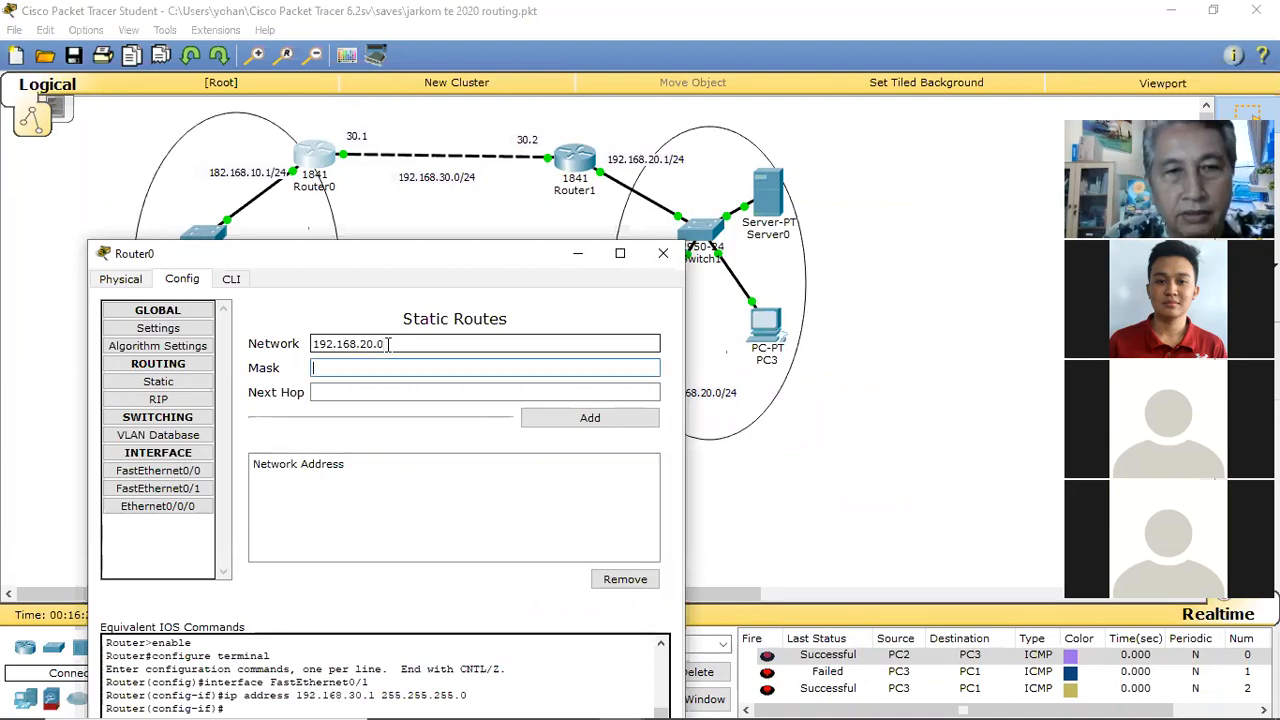
{"action": "type", "text": "255.2"}
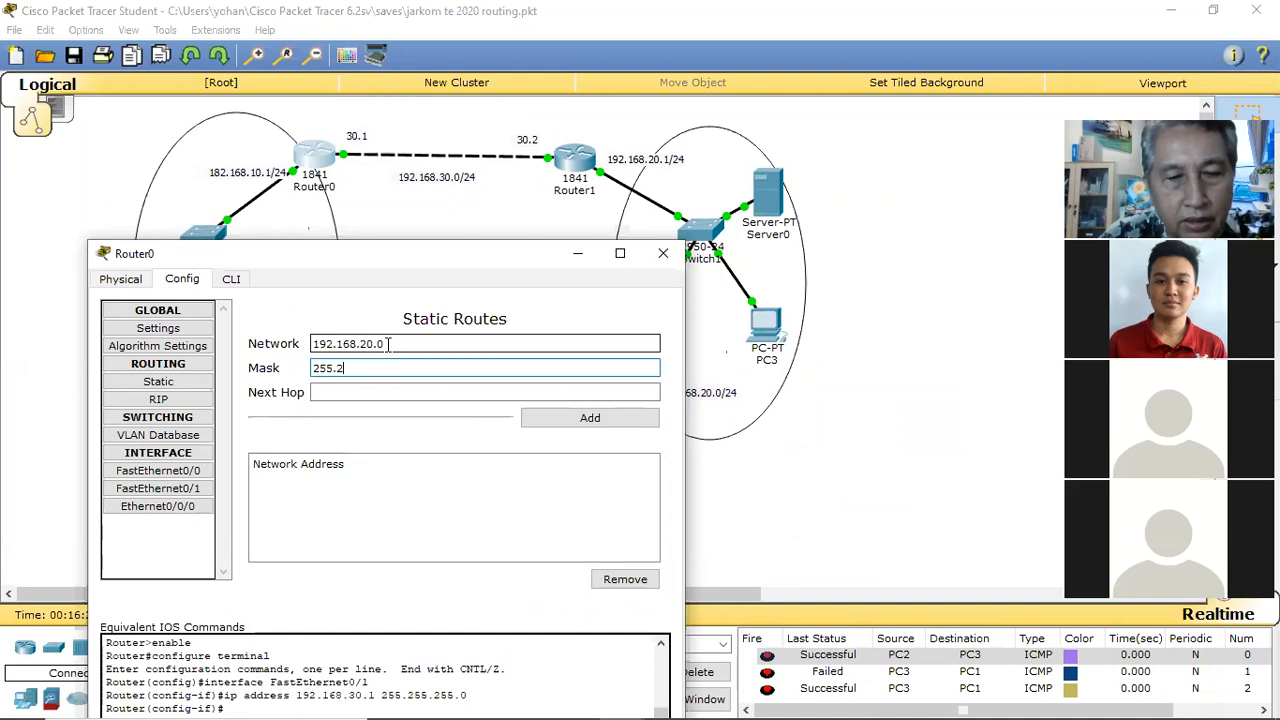
{"action": "type", "text": "55.255.0"}
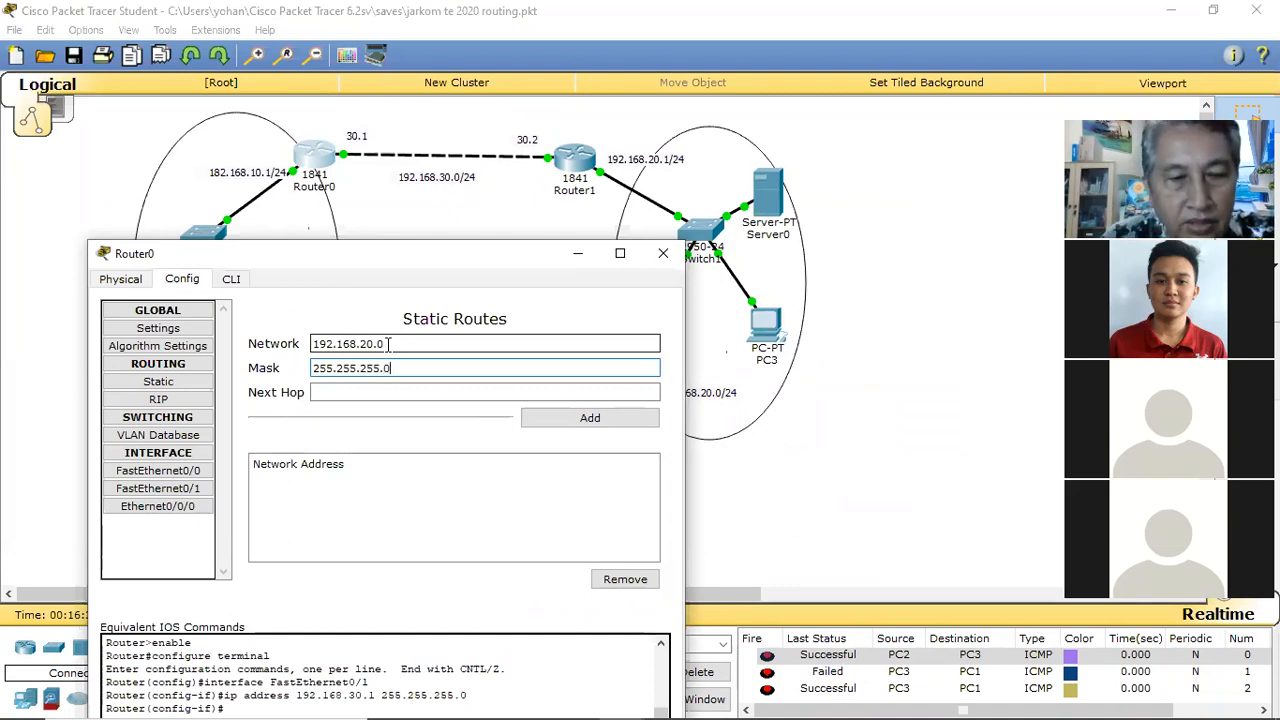
Set the next hop to 192.168.30.2 and add the static route to Router0
{"action": "key", "text": "Tab"}
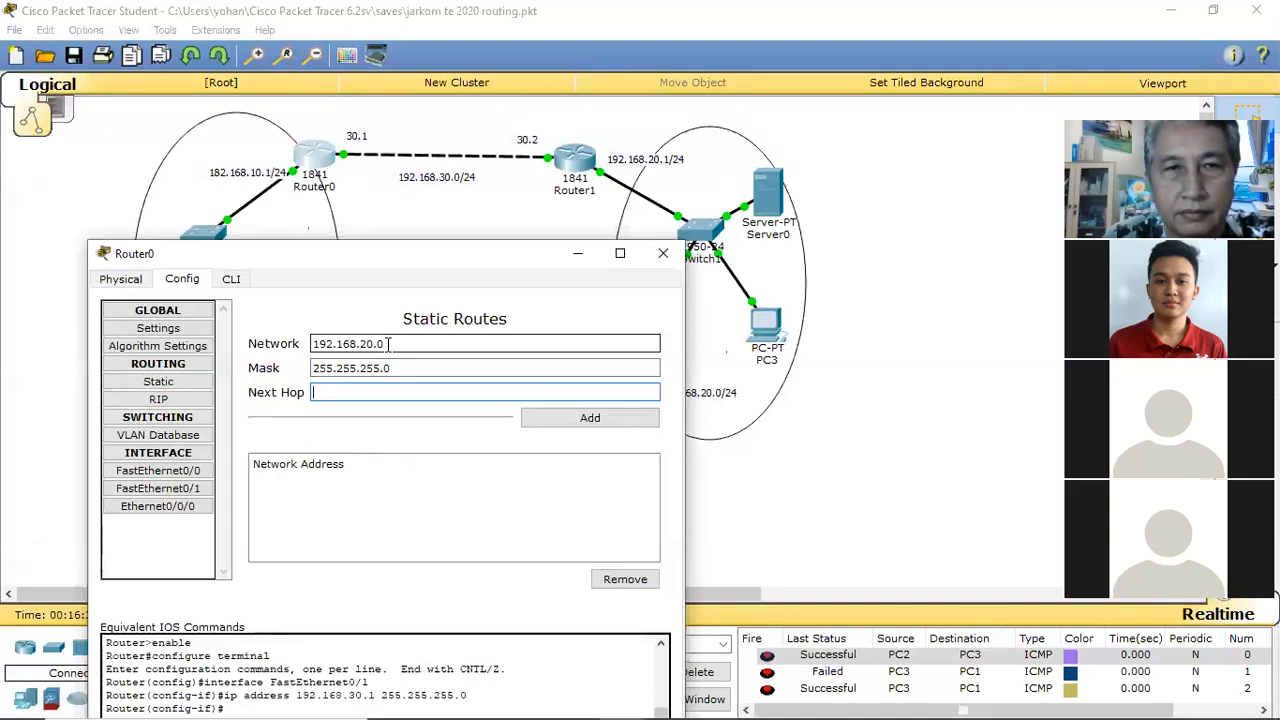
{"action": "type", "text": "192.16"}
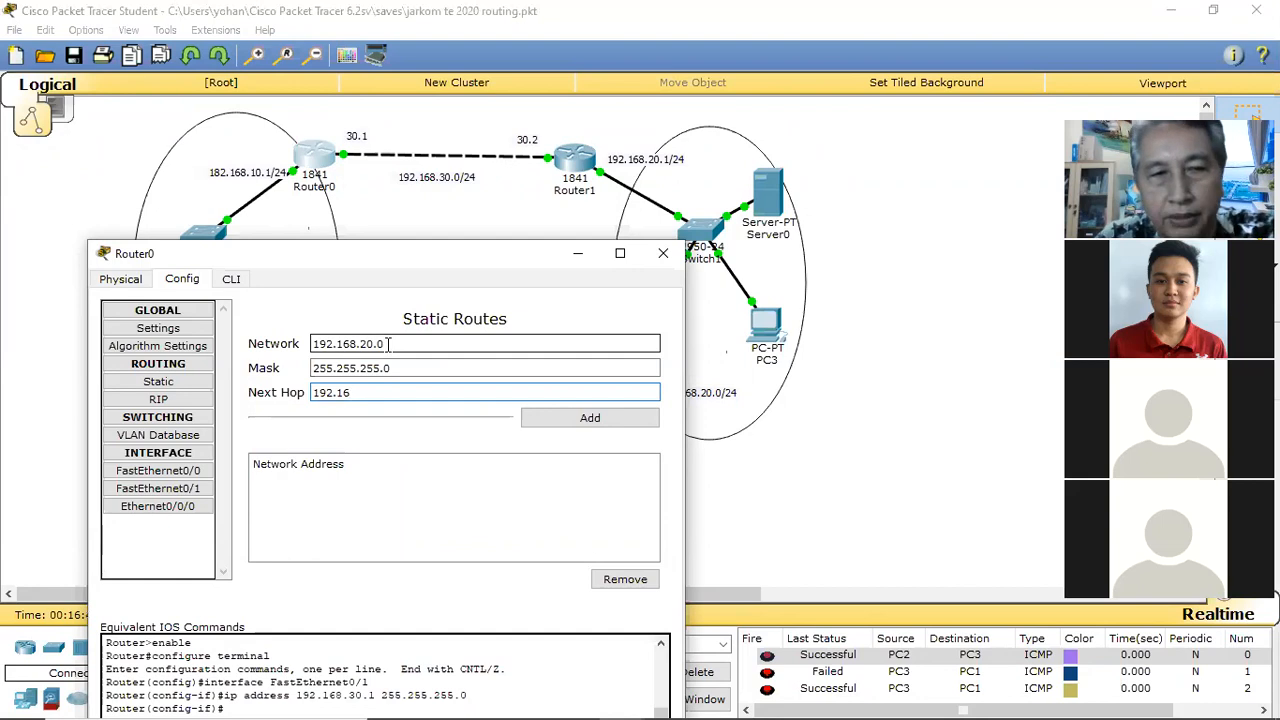
{"action": "type", "text": "8.30"}
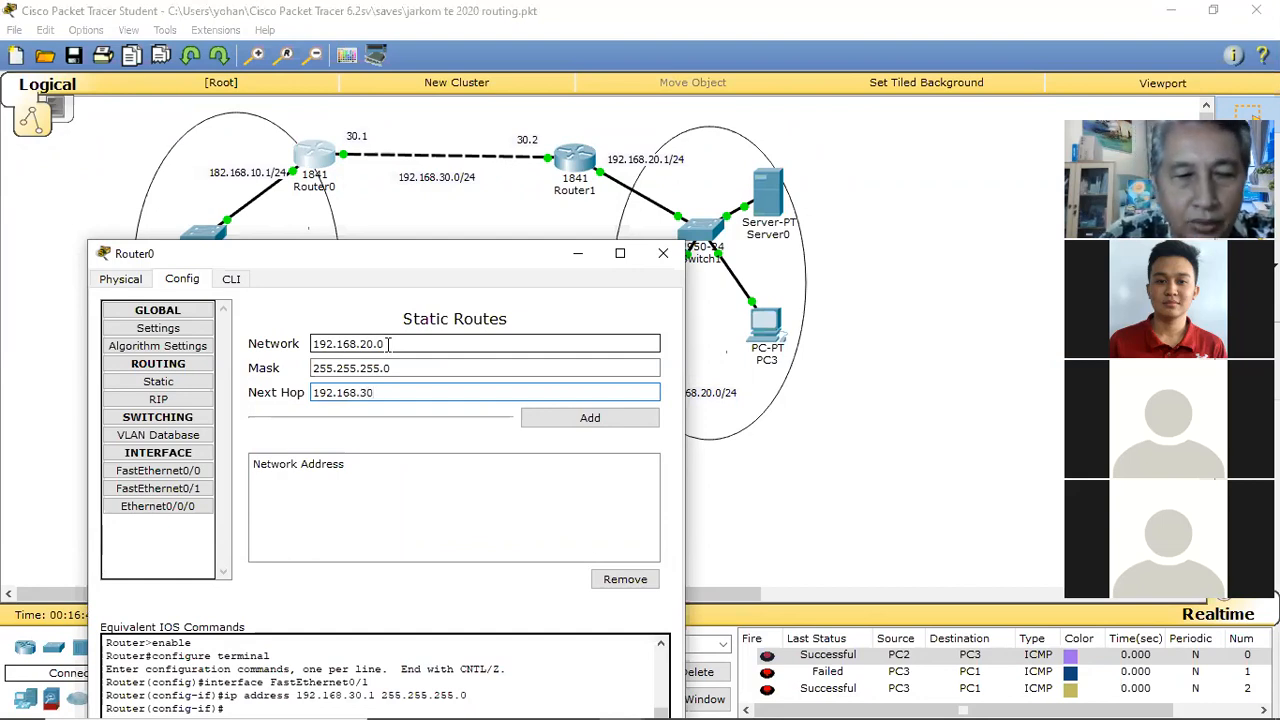
{"action": "type", "text": ".2"}
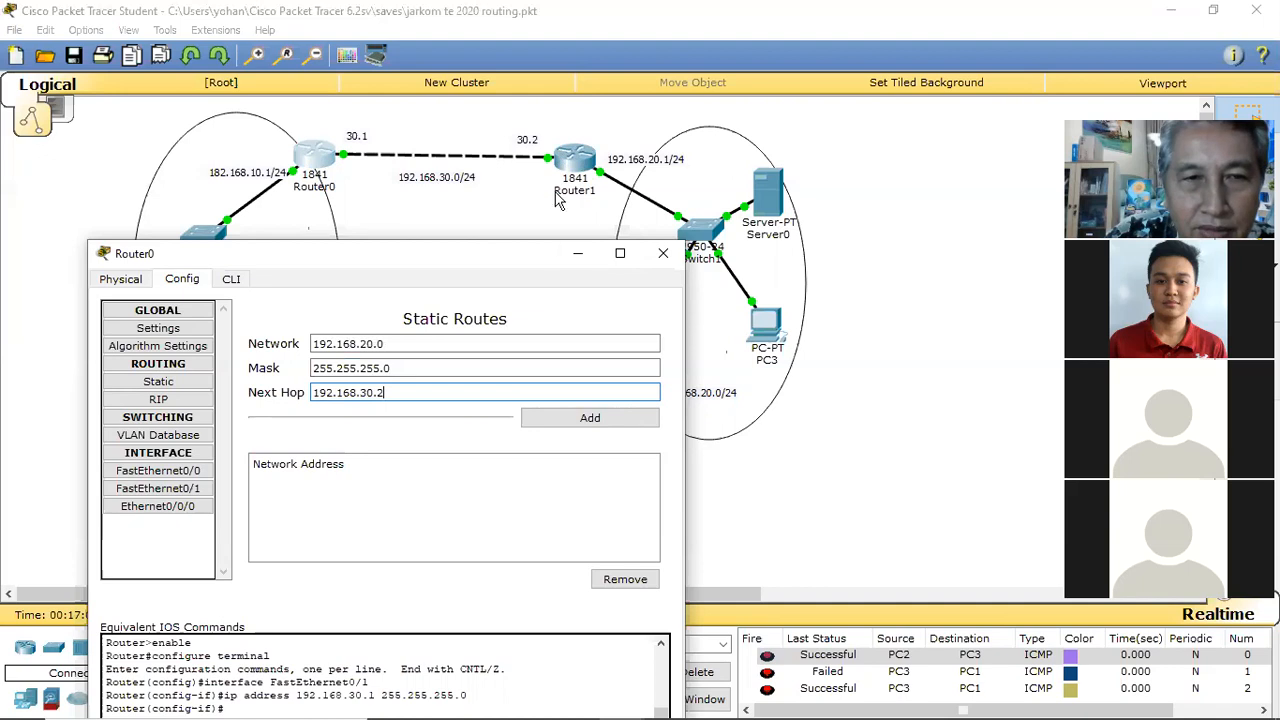
{"action": "left_click", "coordinate": [579, 416]}
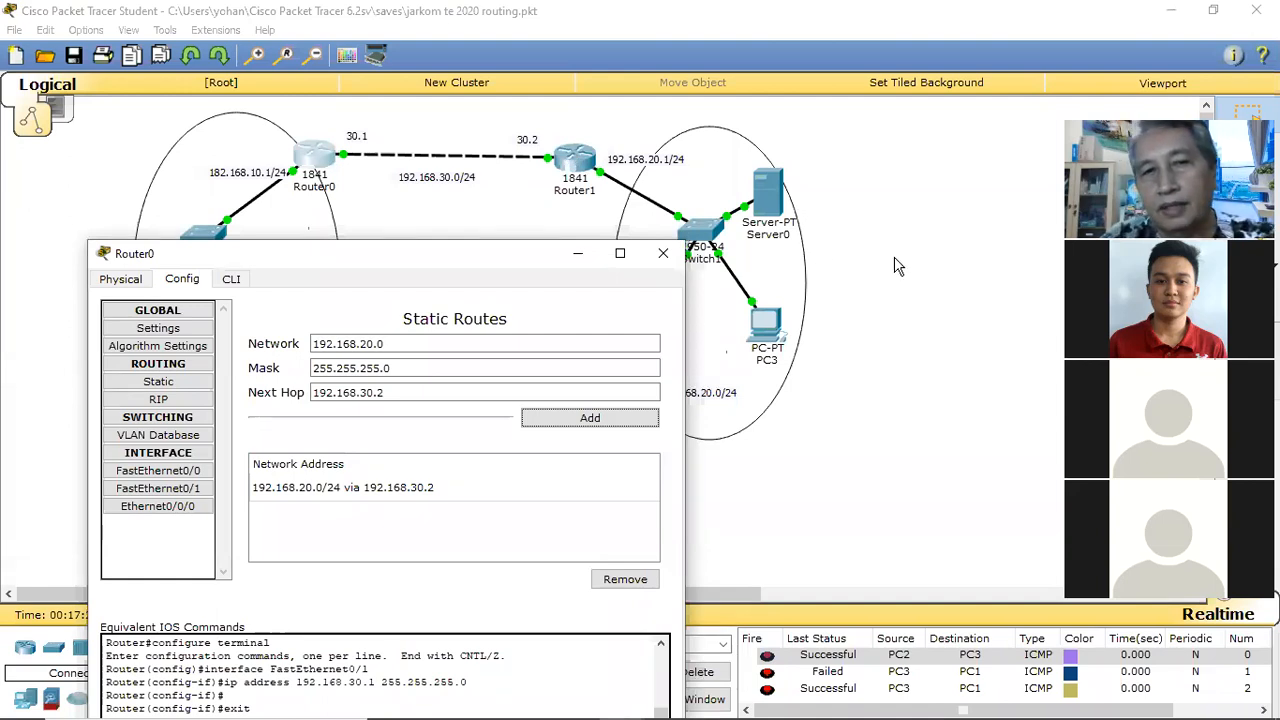
On Router1, fill in a static route for network 192.168.10.0 with mask 255.255.255.0
{"action": "left_click", "coordinate": [577, 165]}
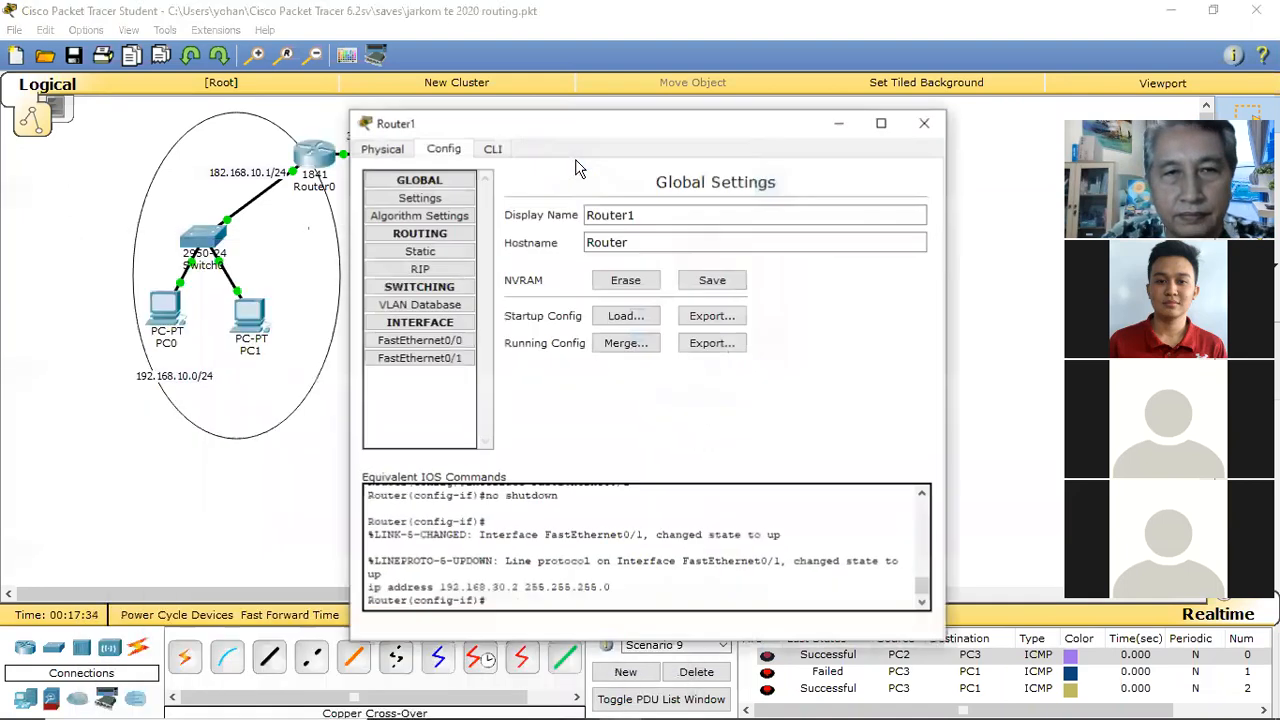
{"action": "left_click_drag", "start_coordinate": [600, 123], "coordinate": [806, 194]}
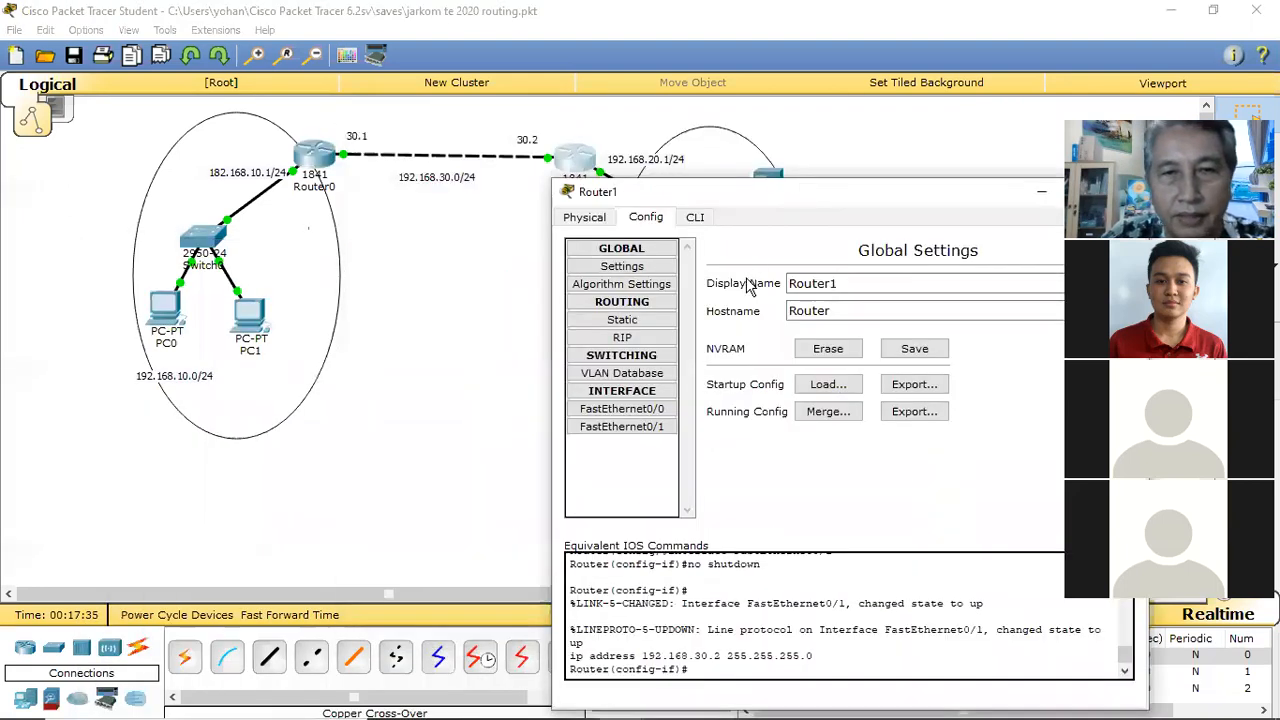
{"action": "left_click", "coordinate": [648, 321]}
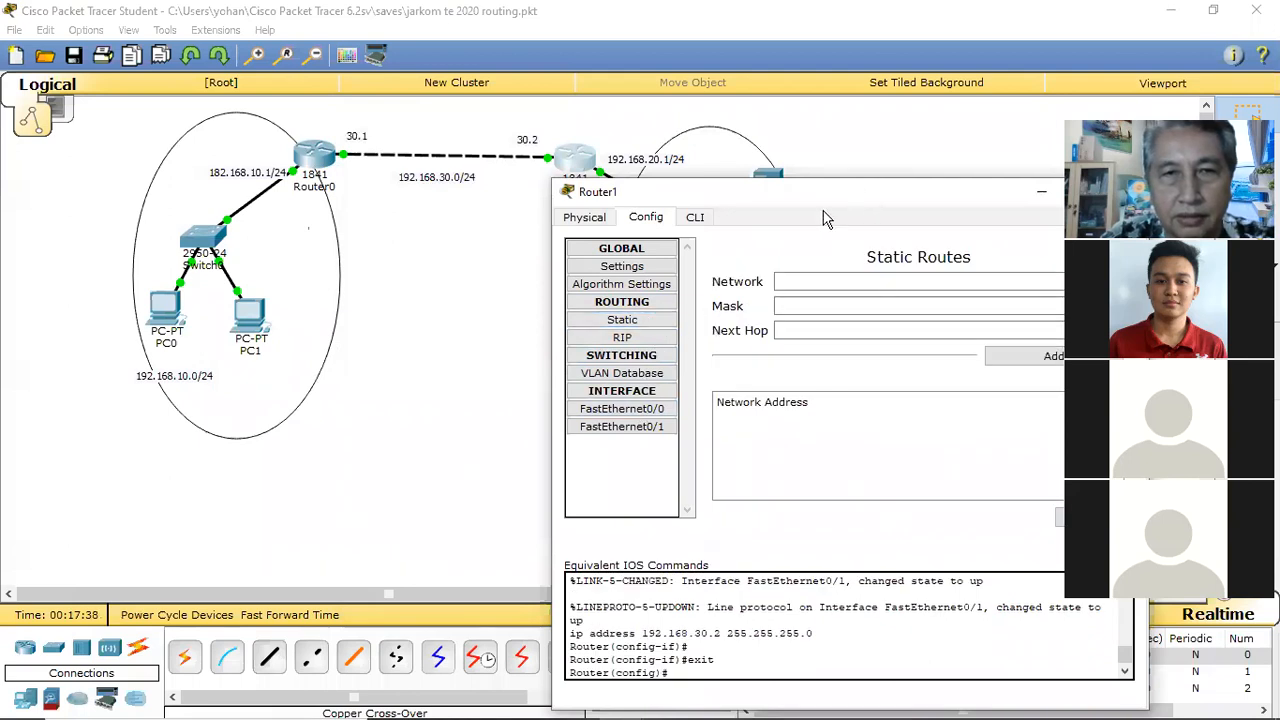
{"action": "left_click", "coordinate": [572, 178]}
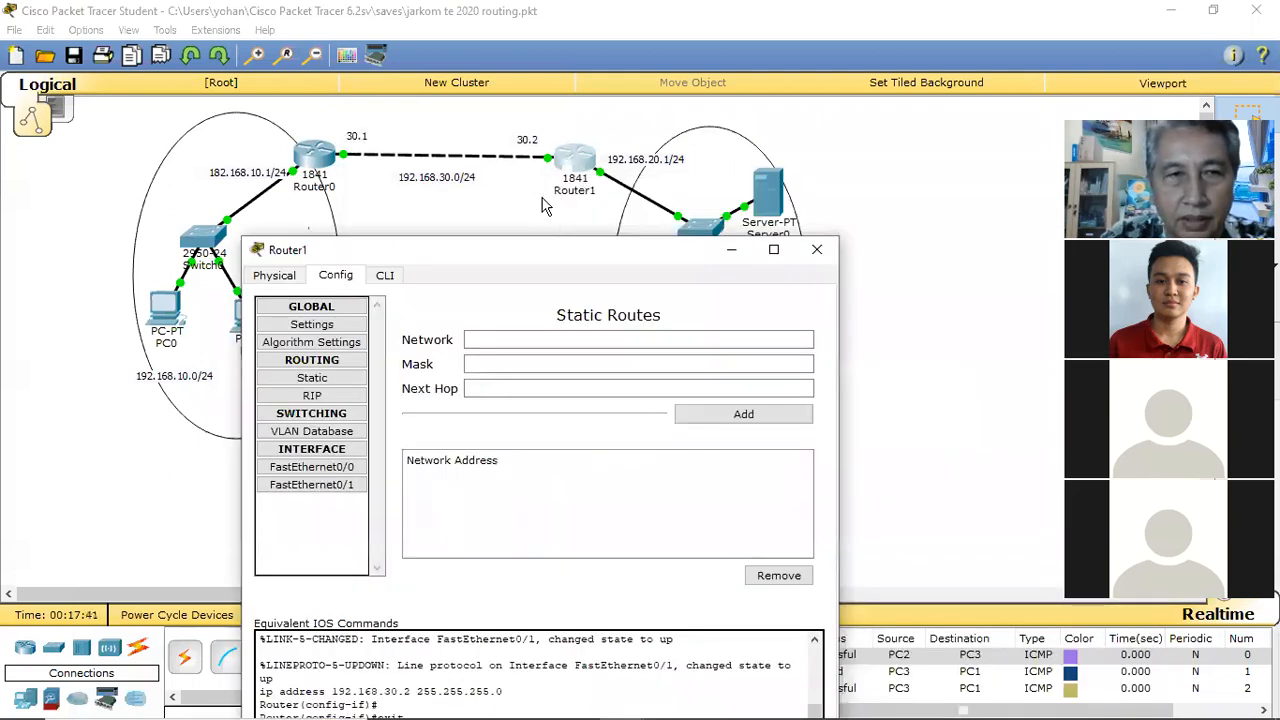
{"action": "left_click", "coordinate": [472, 339]}
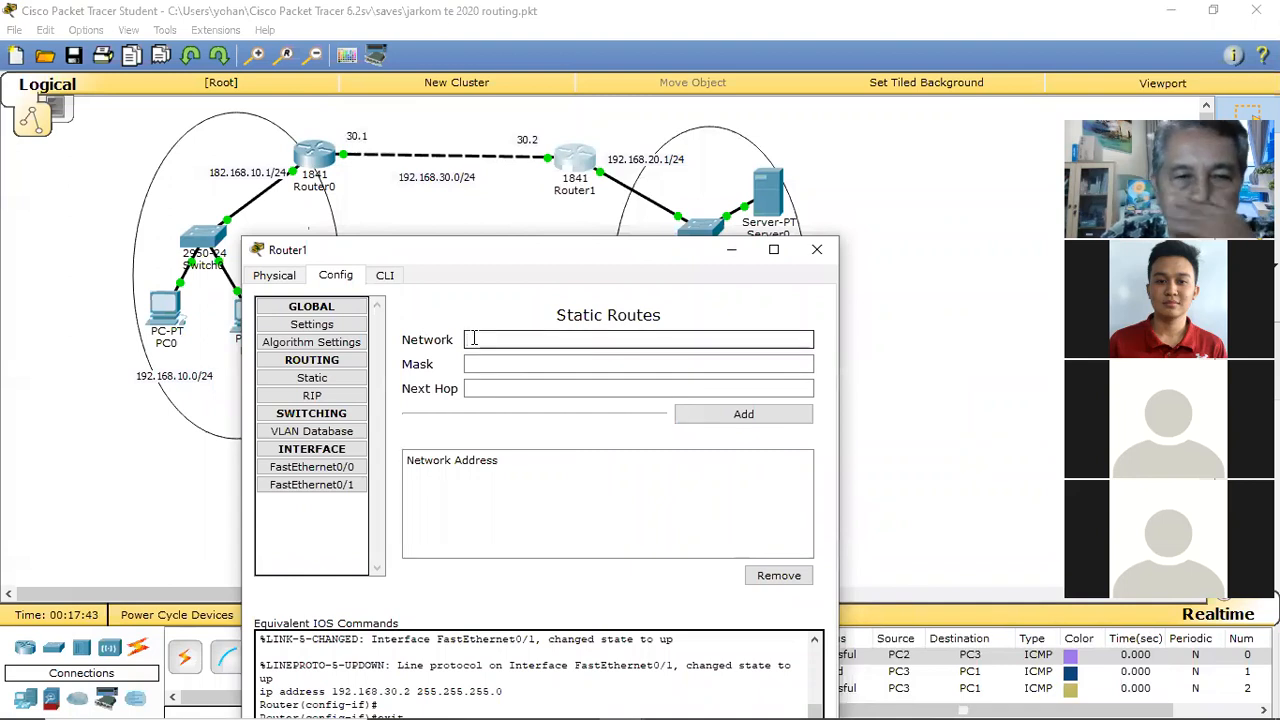
{"action": "type", "text": "192.16"}
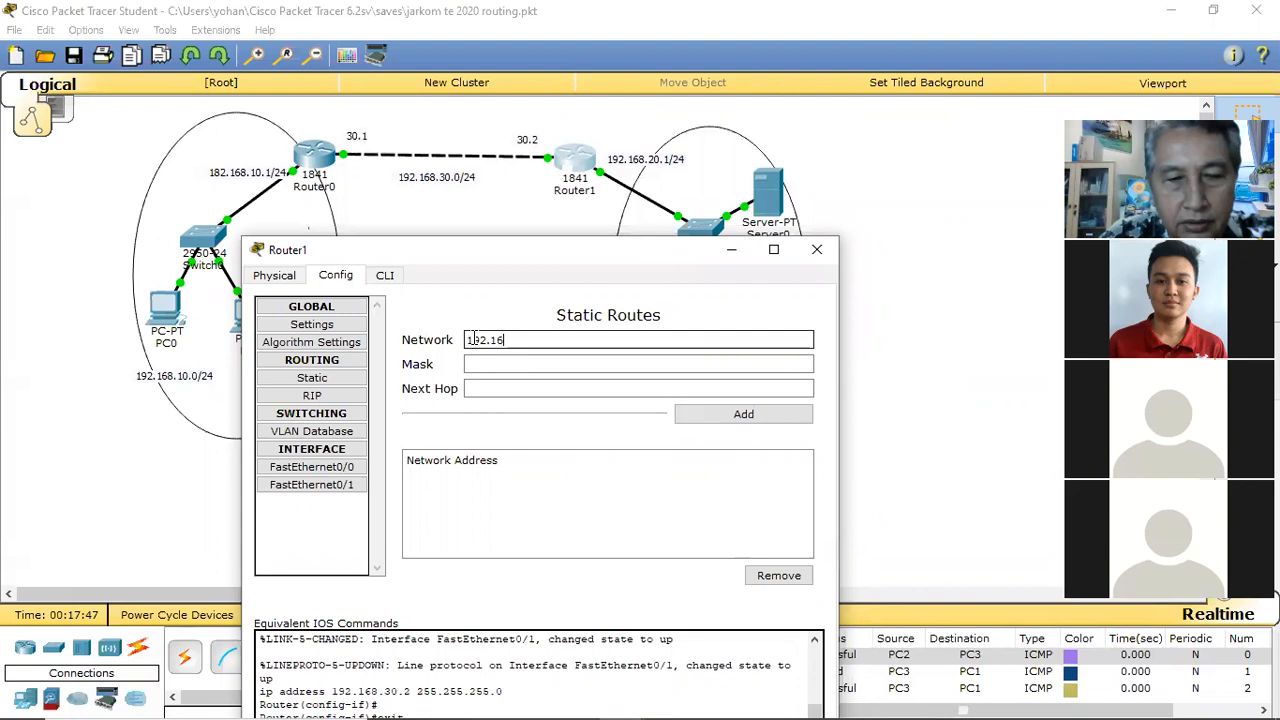
{"action": "type", "text": "8.10.0"}
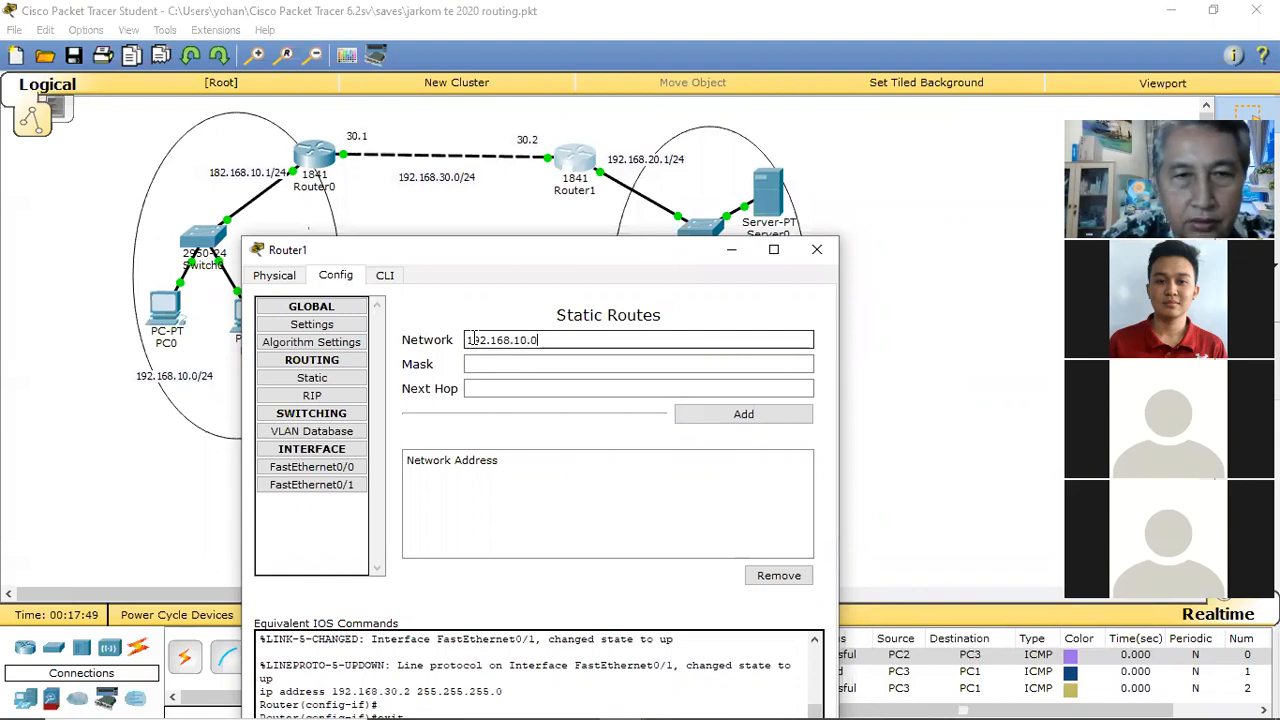
{"action": "key", "text": "Tab"}
{"action": "type", "text": "255"}
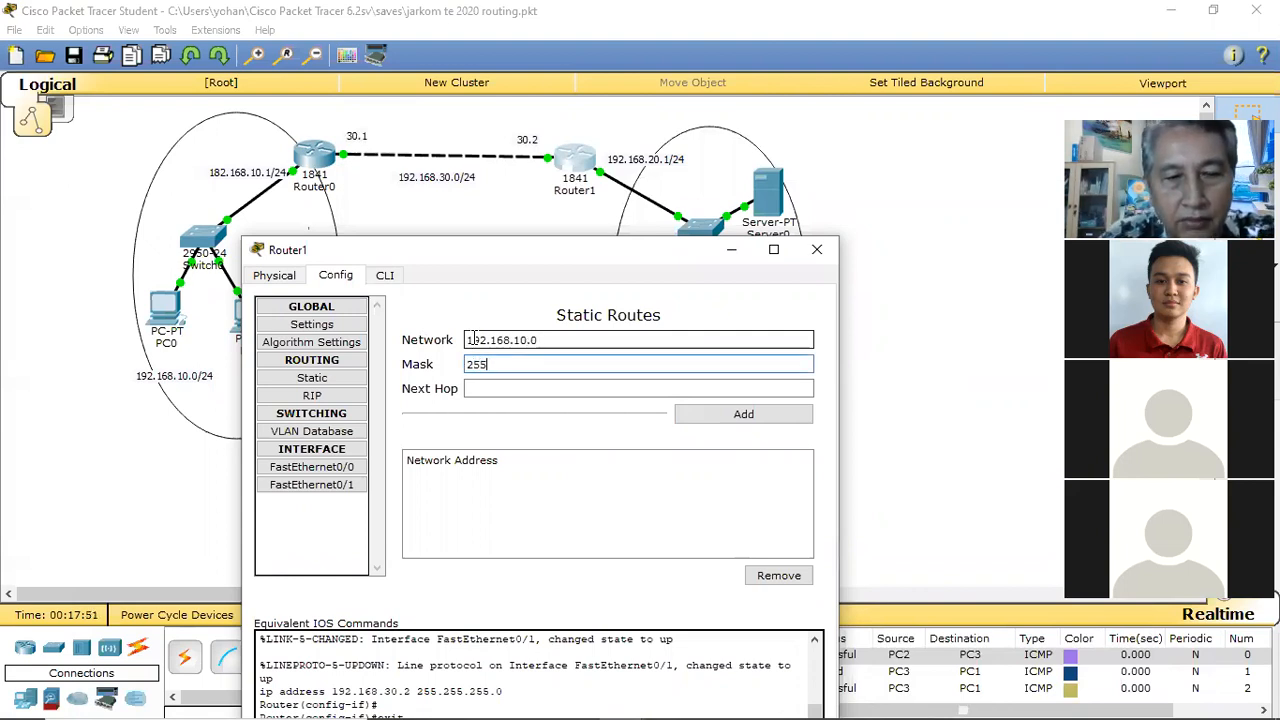
{"action": "type", "text": ".255.255.0"}
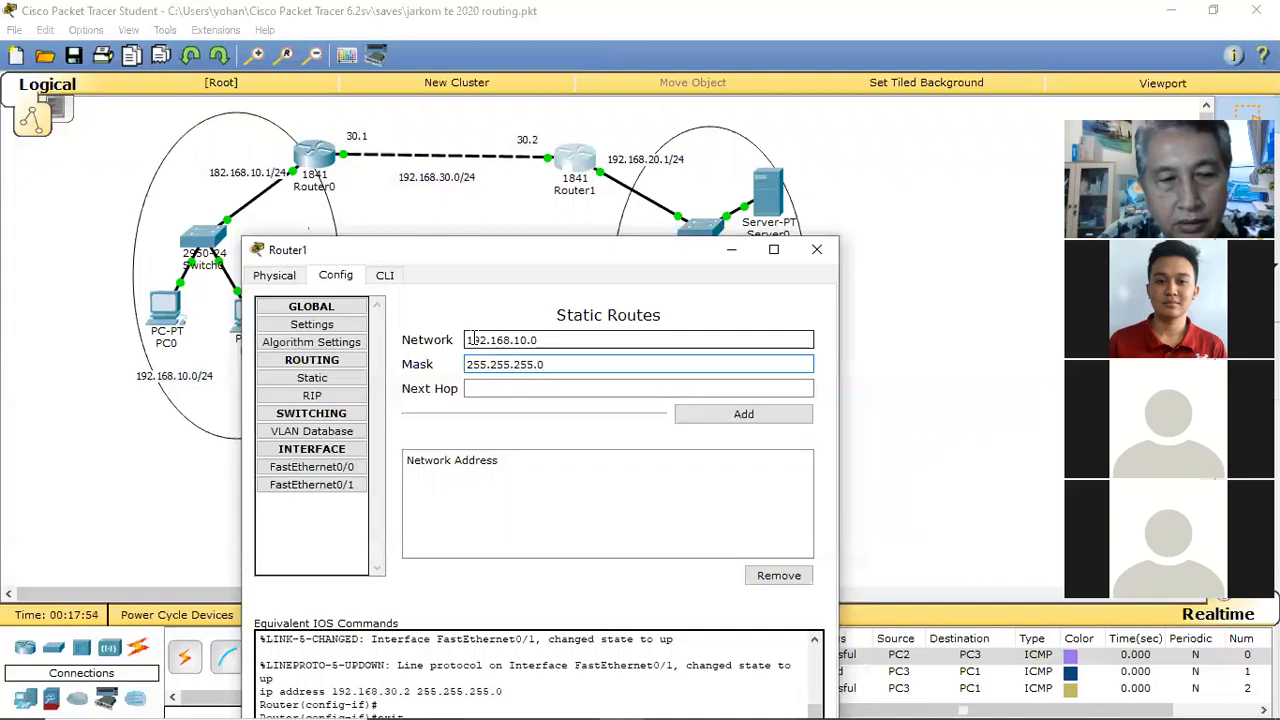
Set the next hop to 192.168.30.1, add the static route to Router1 and close its configuration window
{"action": "key", "text": "Tab"}
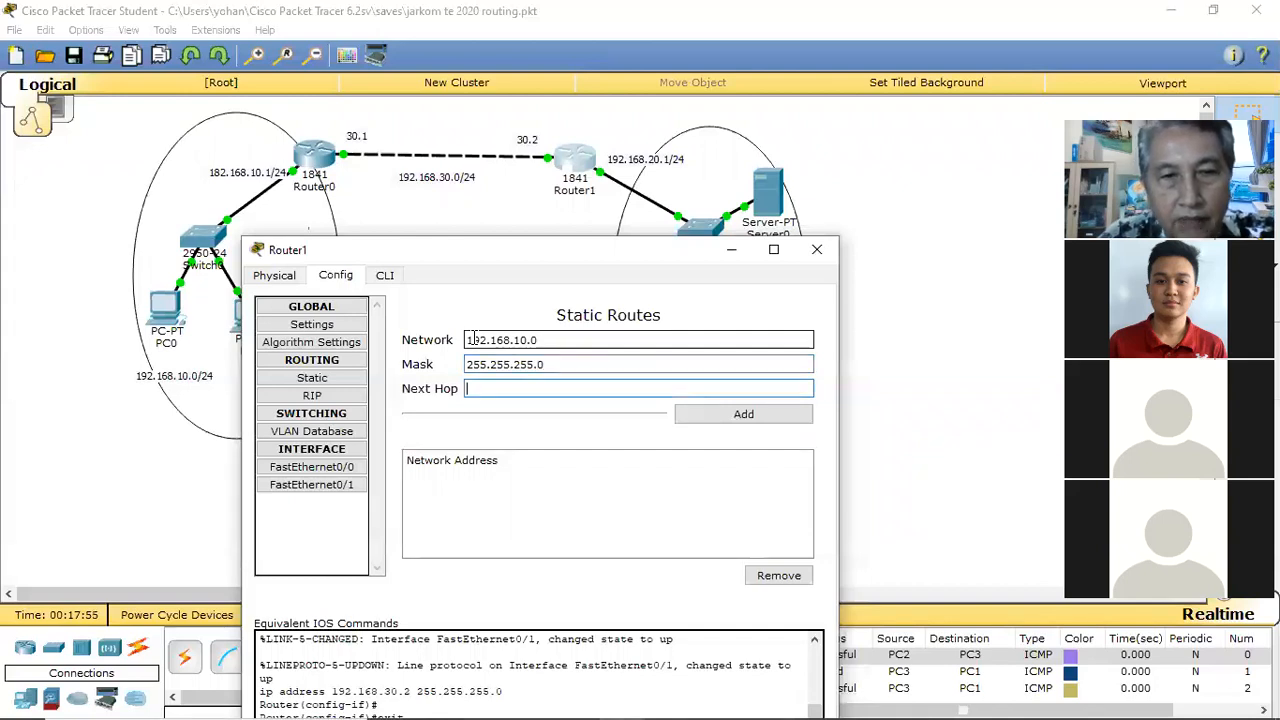
{"action": "type", "text": "192.168.30.1"}
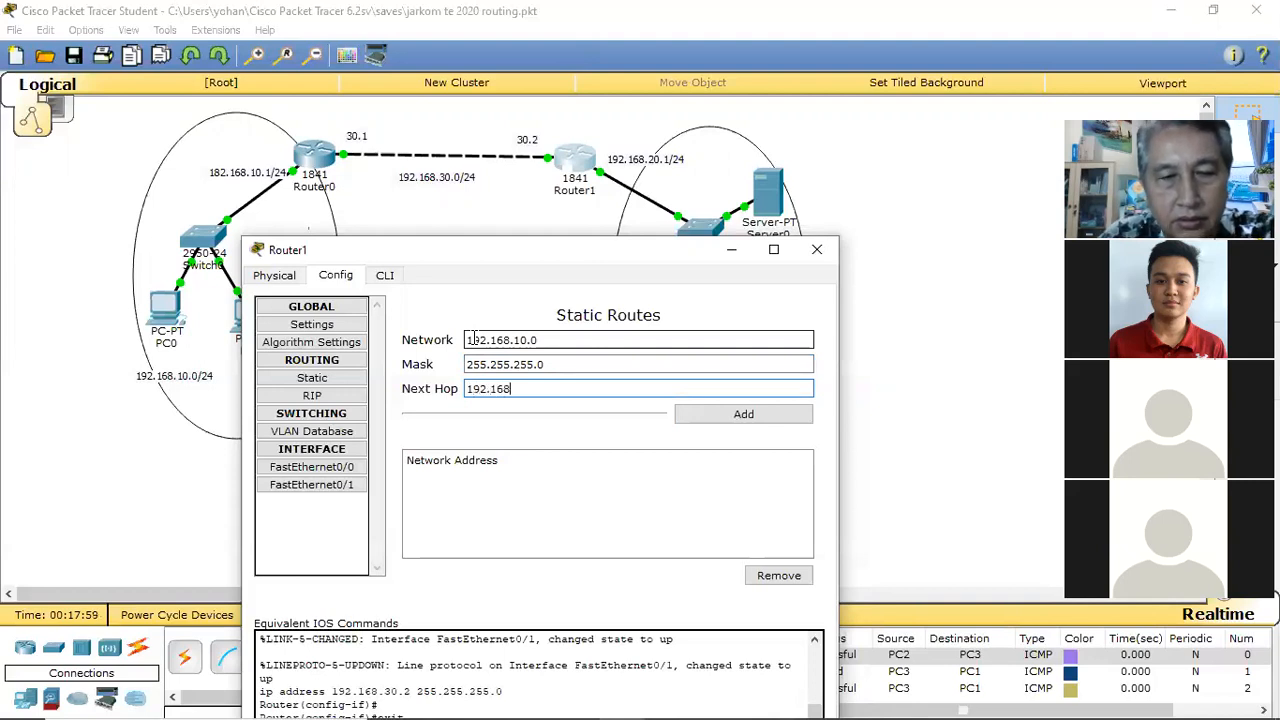
{"action": "key", "text": "Tab"}
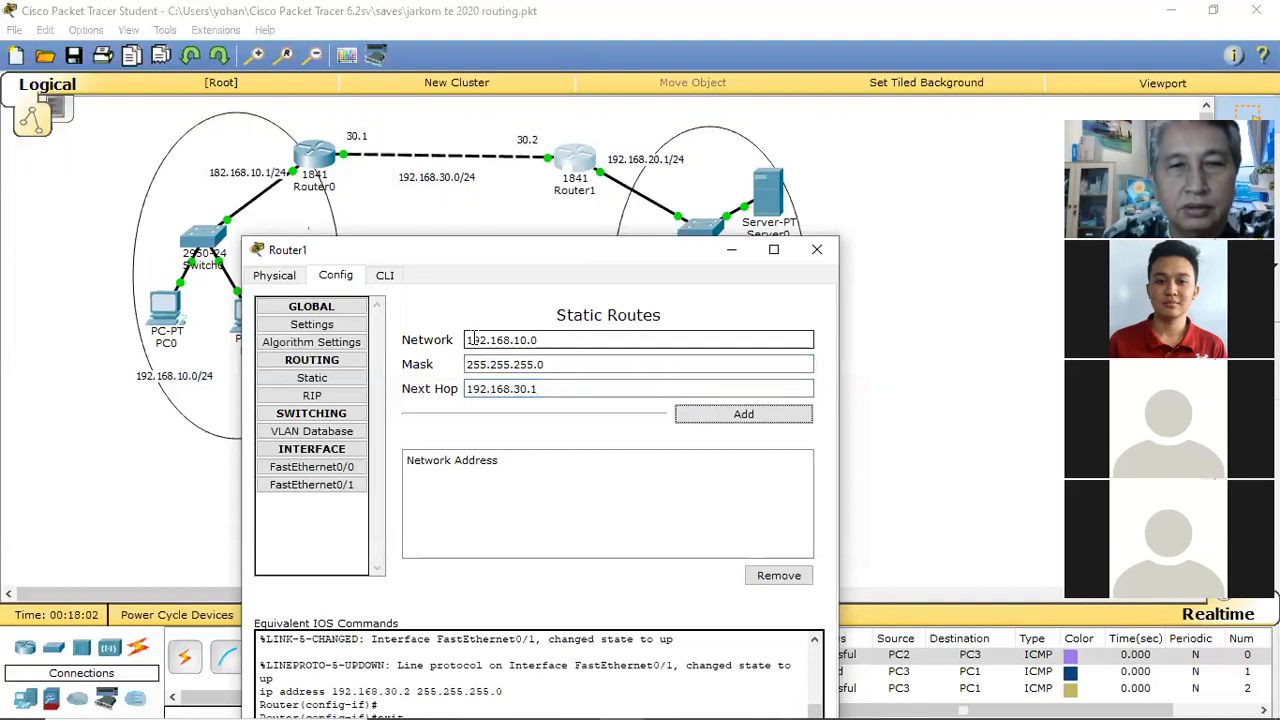
{"action": "left_click", "coordinate": [686, 416]}
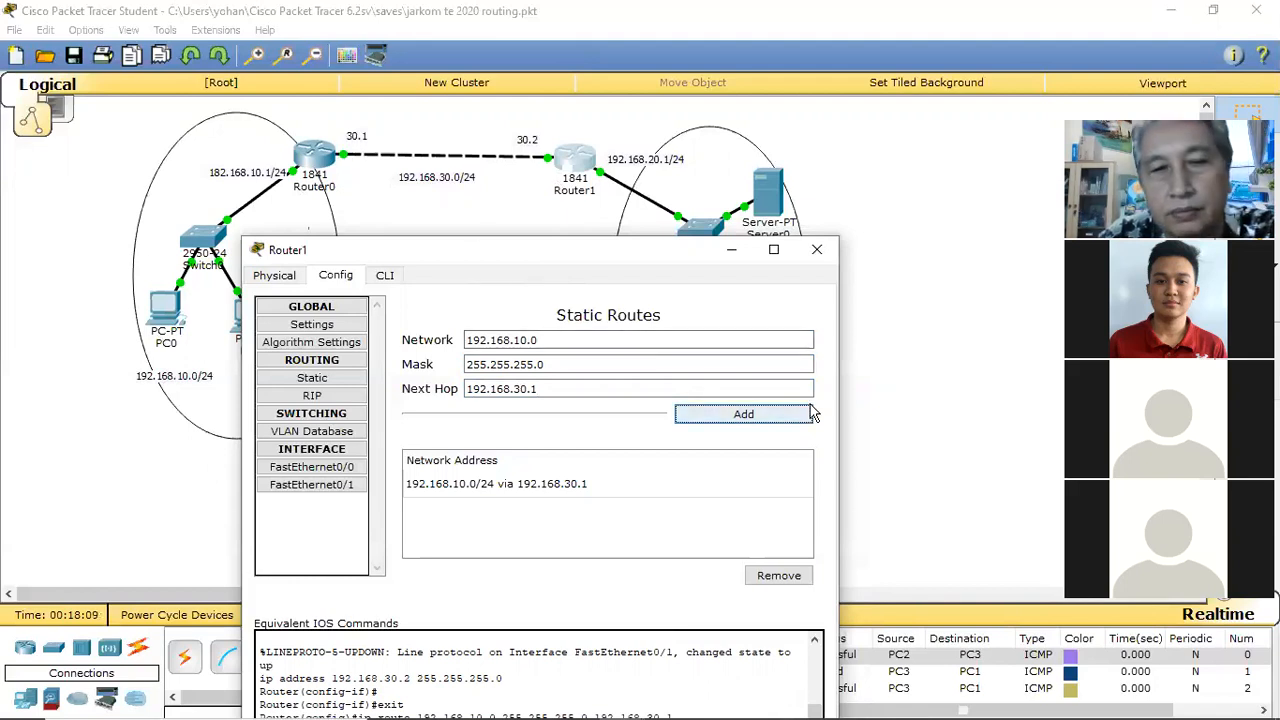
{"action": "left_click", "coordinate": [817, 251]}
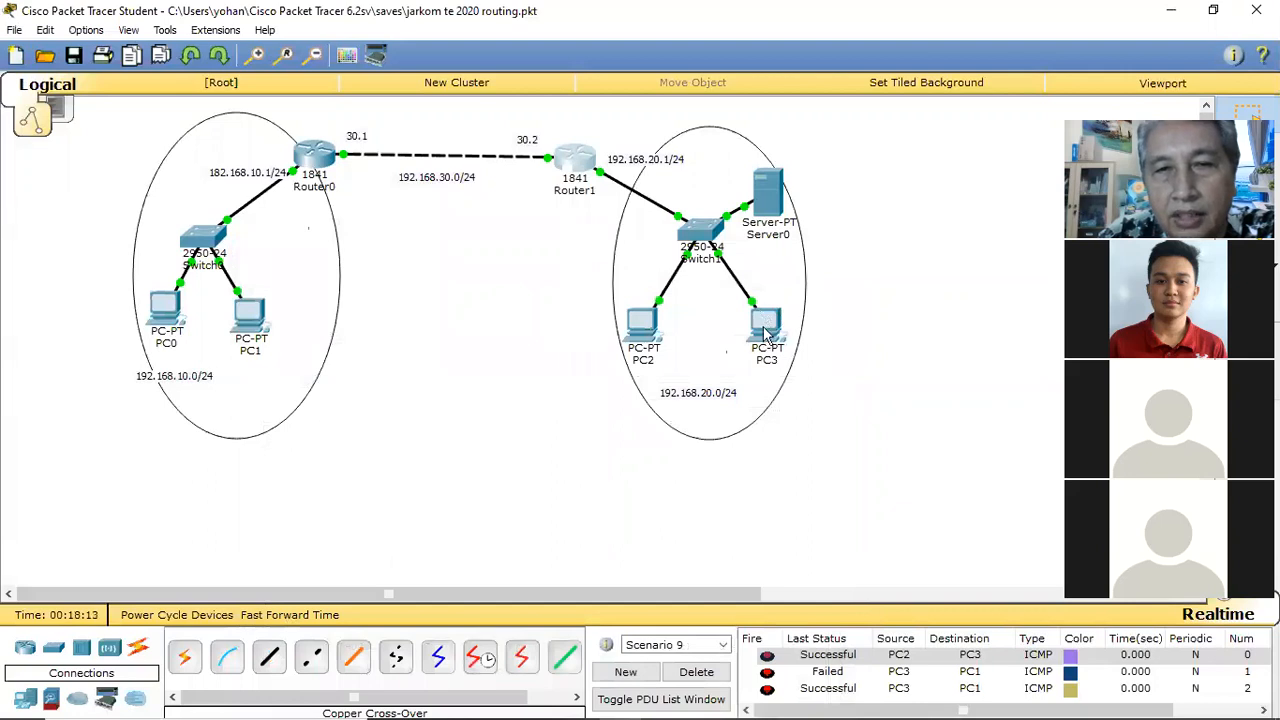
Send a simple test PDU from PC2 to PC1 to test the routing between the two networks
{"action": "mouse_move", "coordinate": [757, 349]}
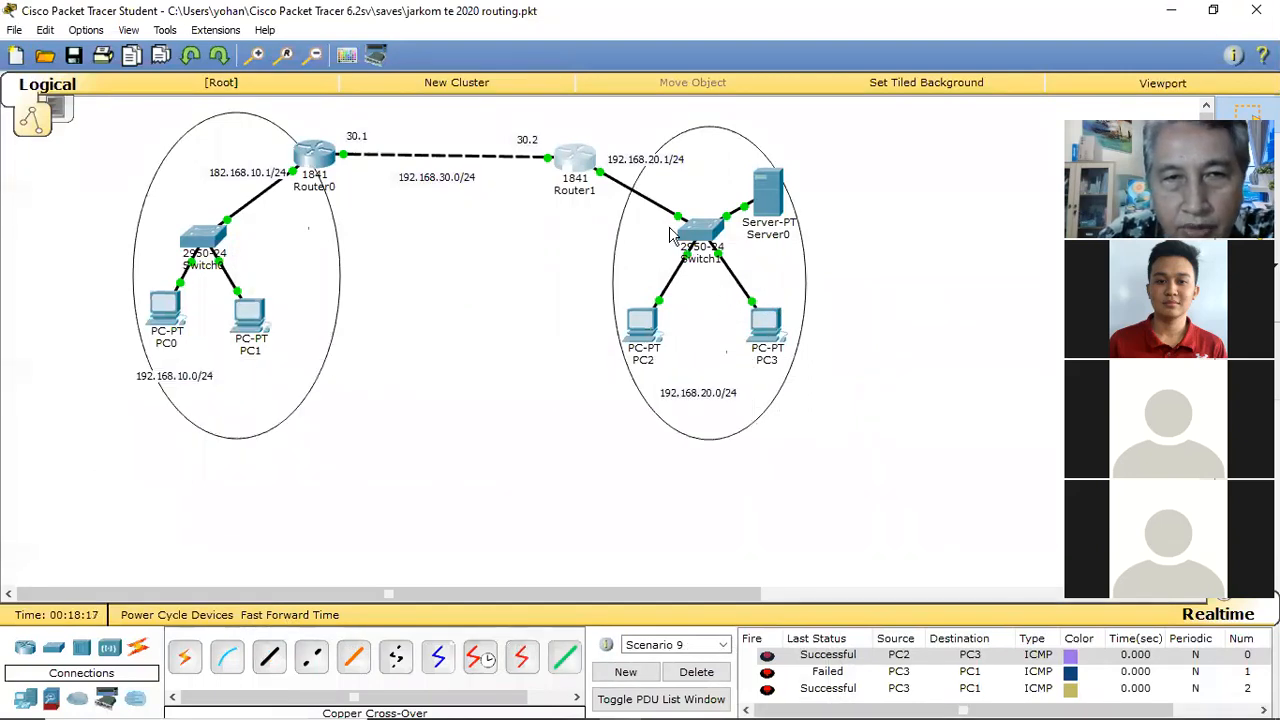
{"action": "mouse_move", "coordinate": [592, 153]}
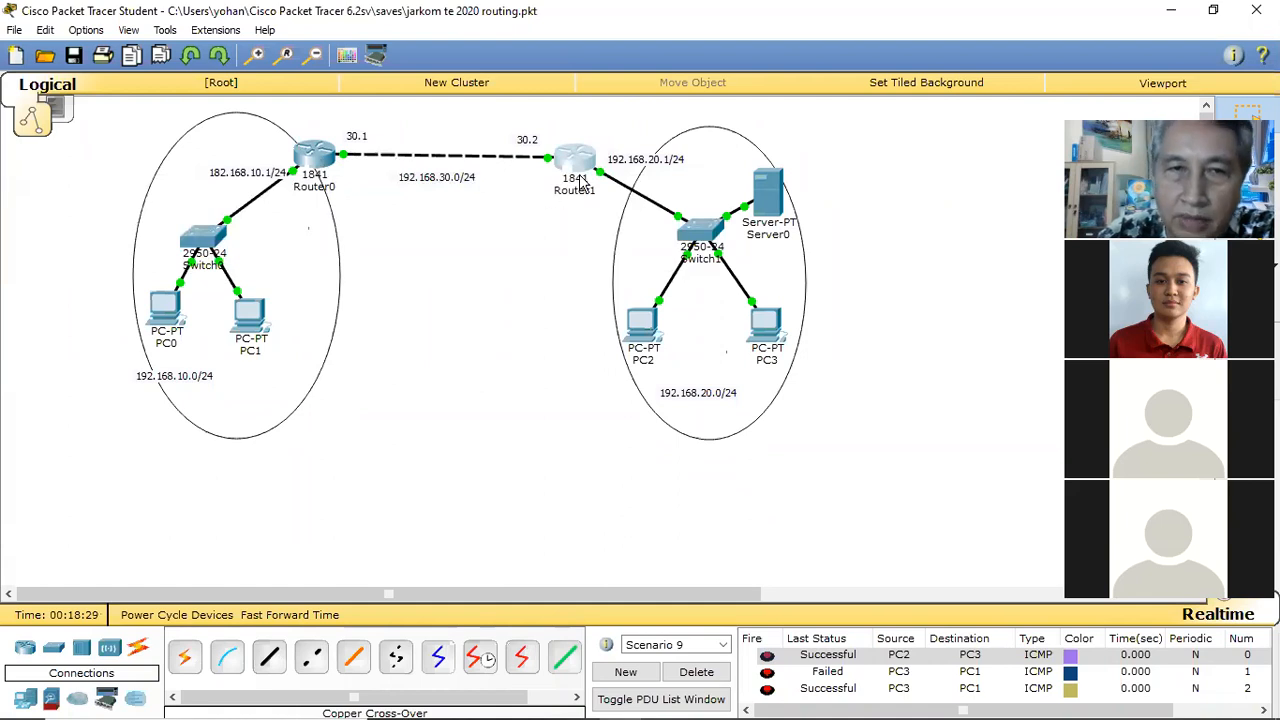
{"action": "mouse_move", "coordinate": [303, 150]}
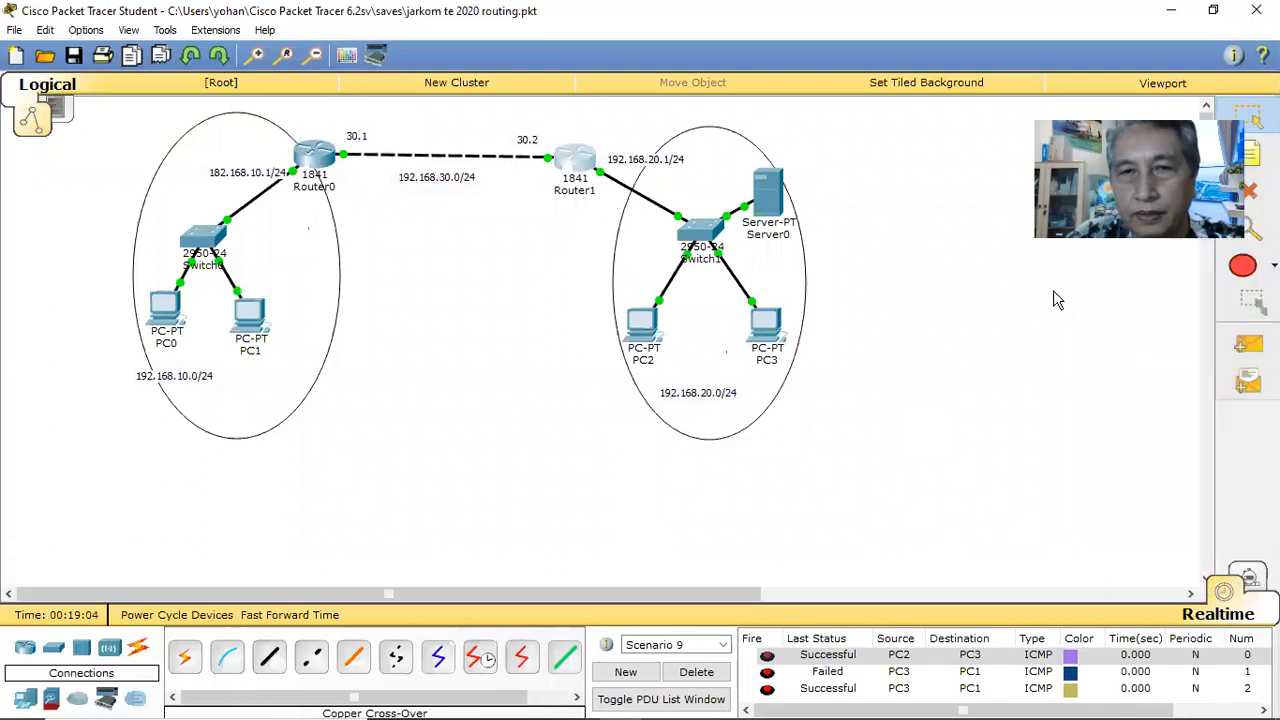
{"action": "left_click", "coordinate": [1248, 345]}
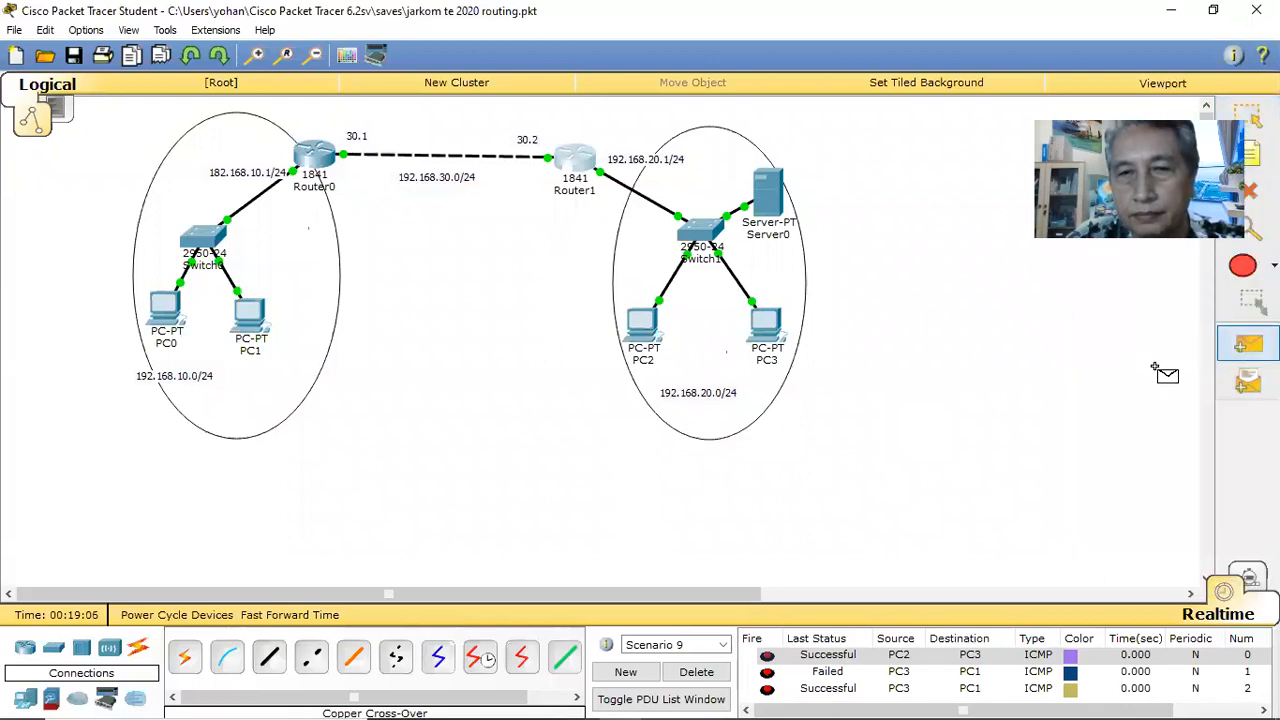
{"action": "left_click", "coordinate": [647, 327]}
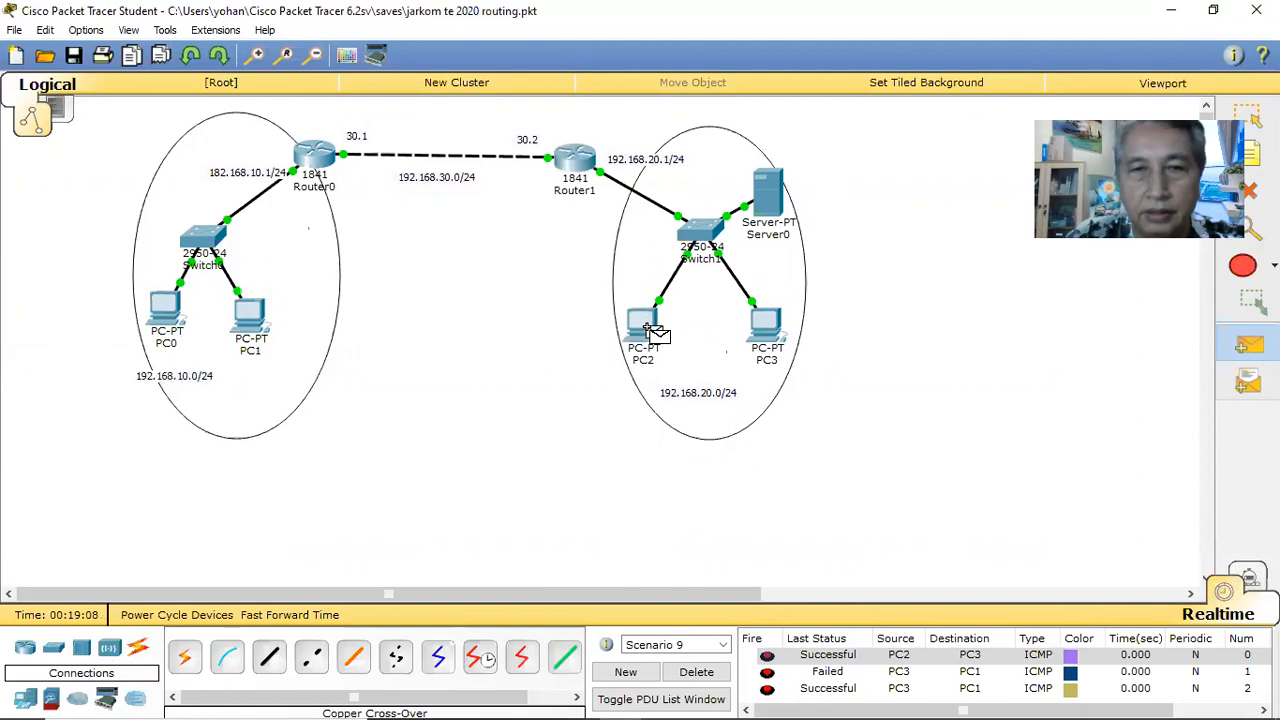
{"action": "left_click", "coordinate": [251, 306]}
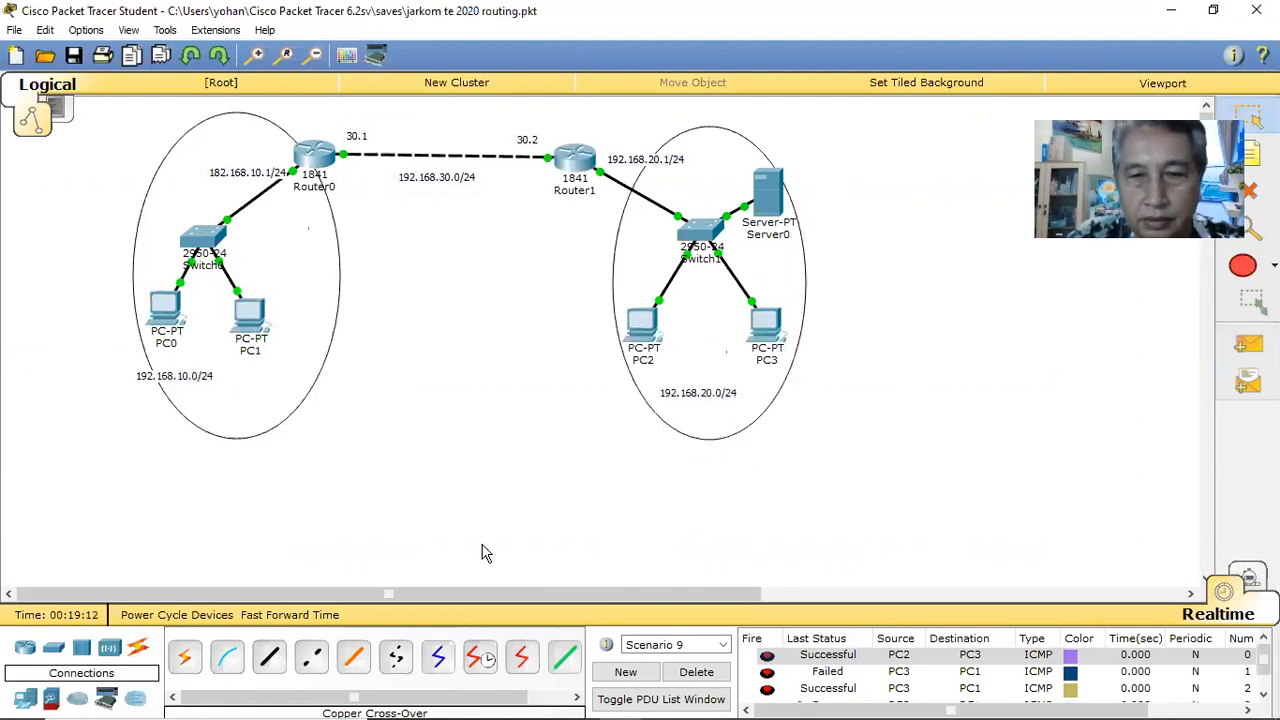
Create a new PDU scenario and send a simple PDU from PC2 to PC1 in real time
{"action": "left_click", "coordinate": [627, 673]}
{"action": "left_click", "coordinate": [1250, 343]}
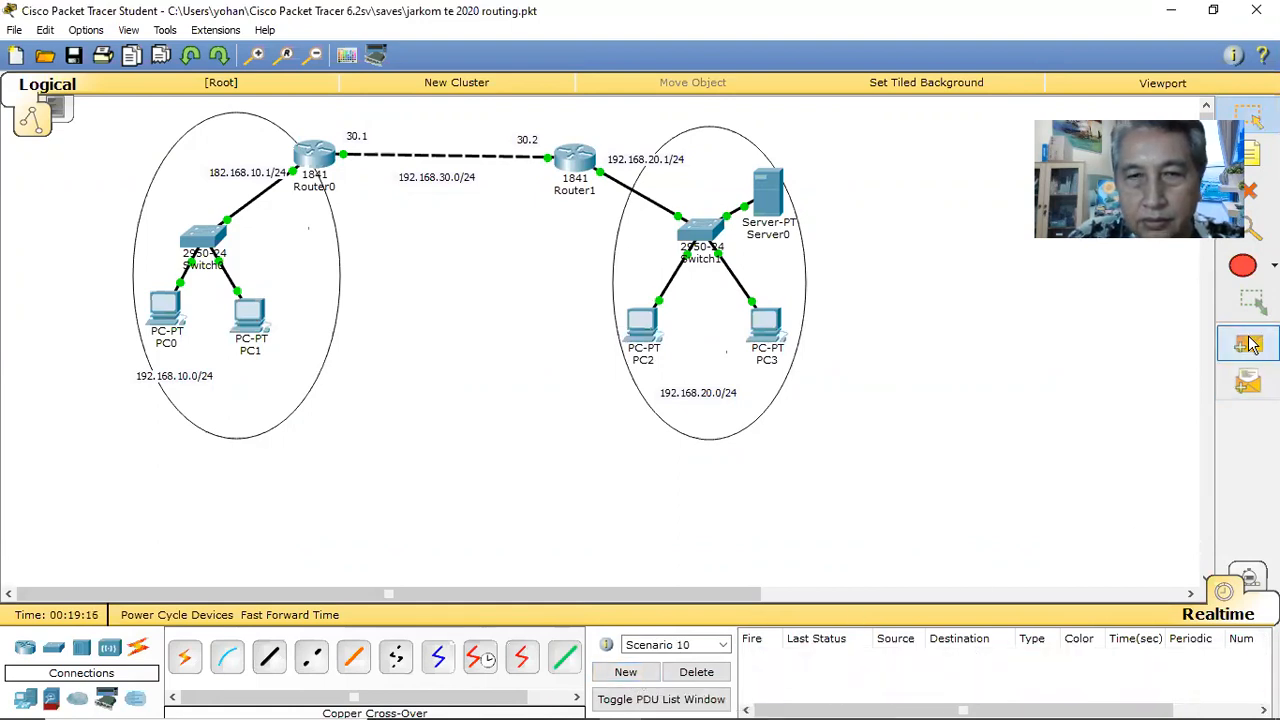
{"action": "left_click", "coordinate": [641, 325]}
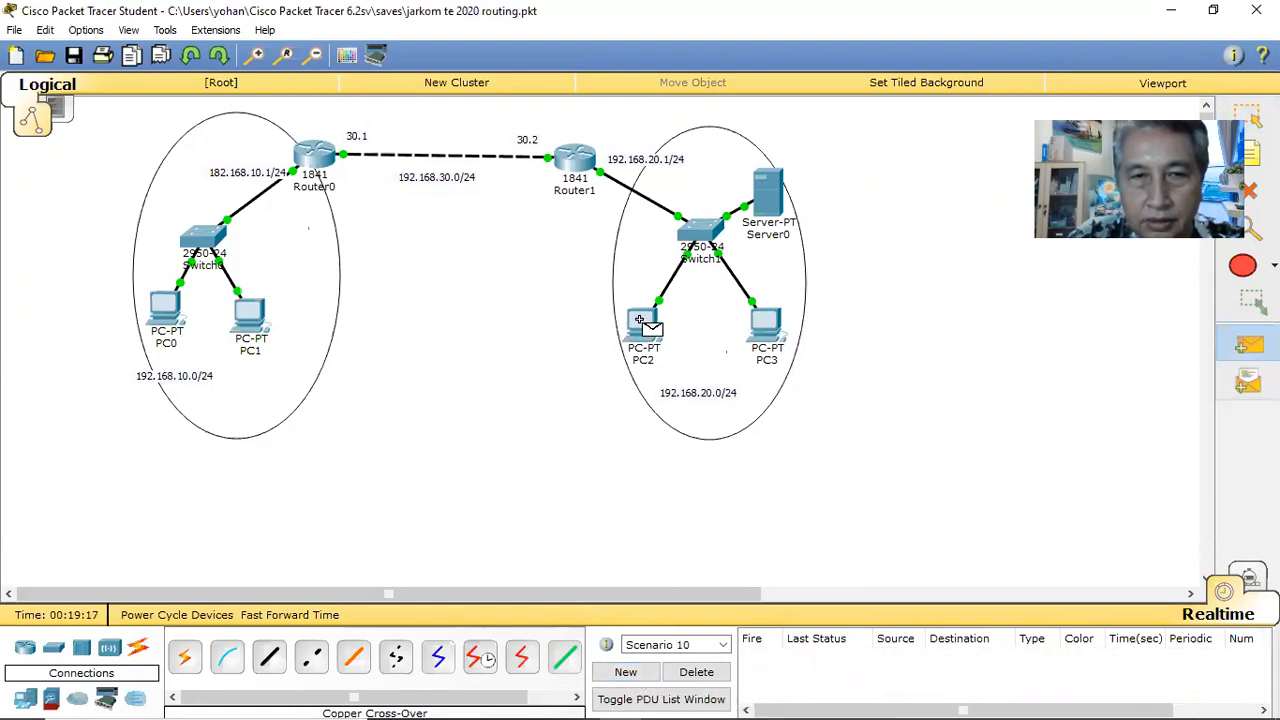
{"action": "left_click", "coordinate": [251, 318]}
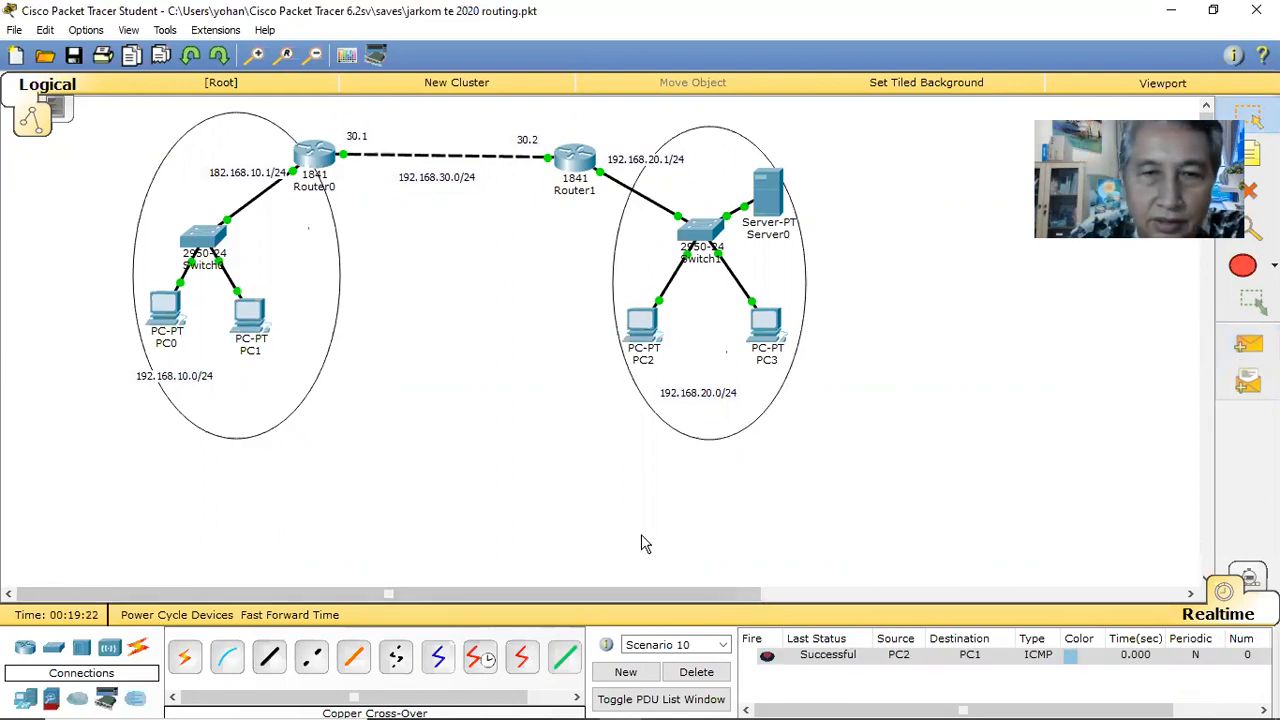
Switch to simulation mode, create another new scenario and add a simple PDU from PC2 to PC1
{"action": "left_click", "coordinate": [1247, 578]}
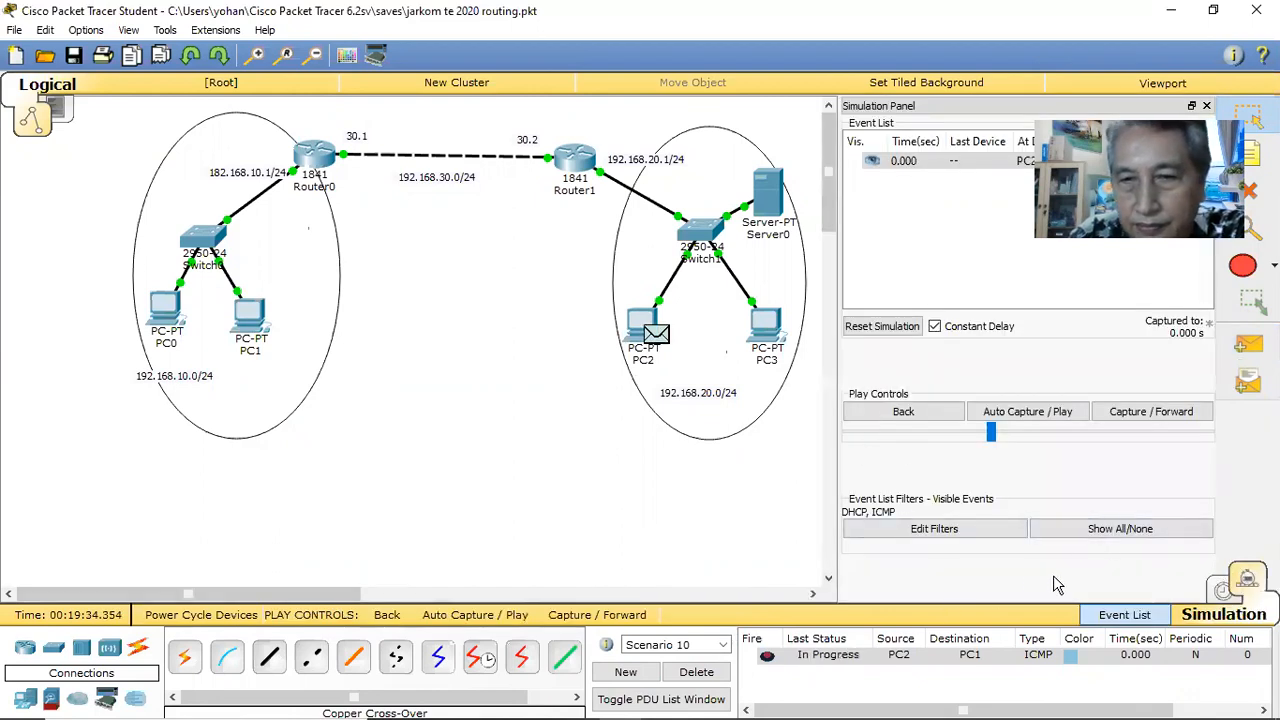
{"action": "left_click", "coordinate": [646, 675]}
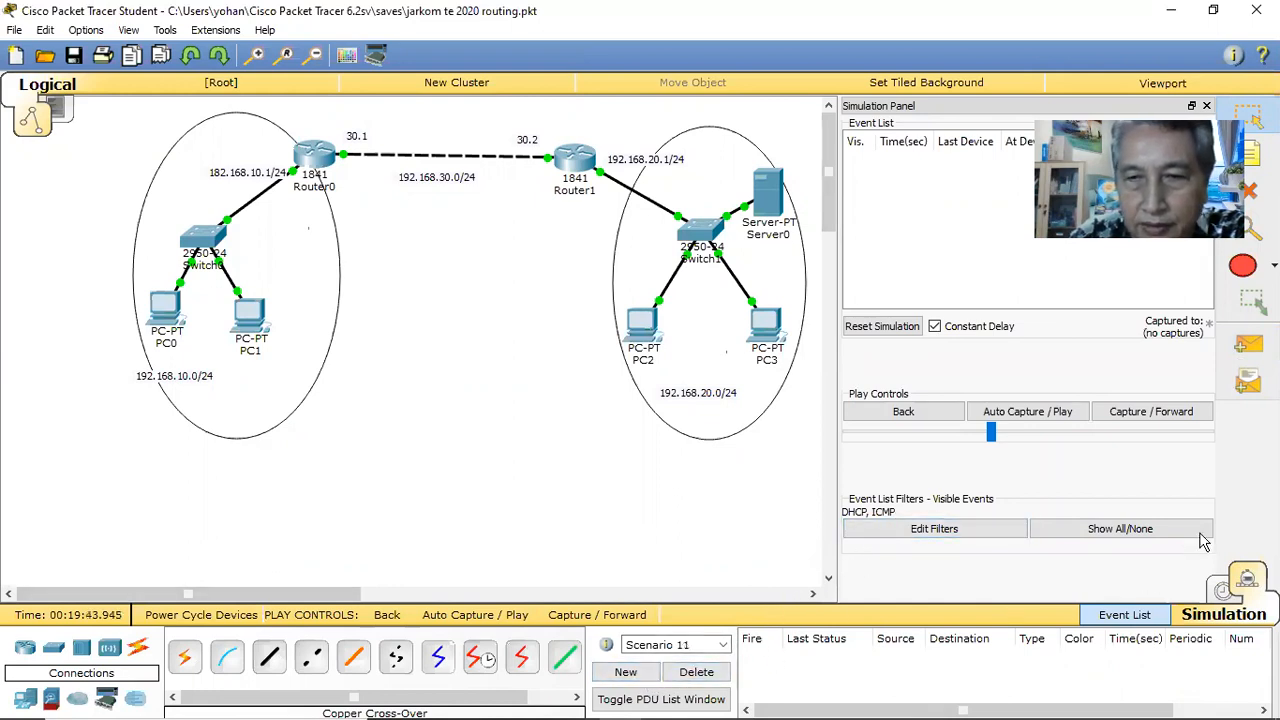
{"action": "left_click", "coordinate": [1247, 344]}
{"action": "left_click", "coordinate": [641, 326]}
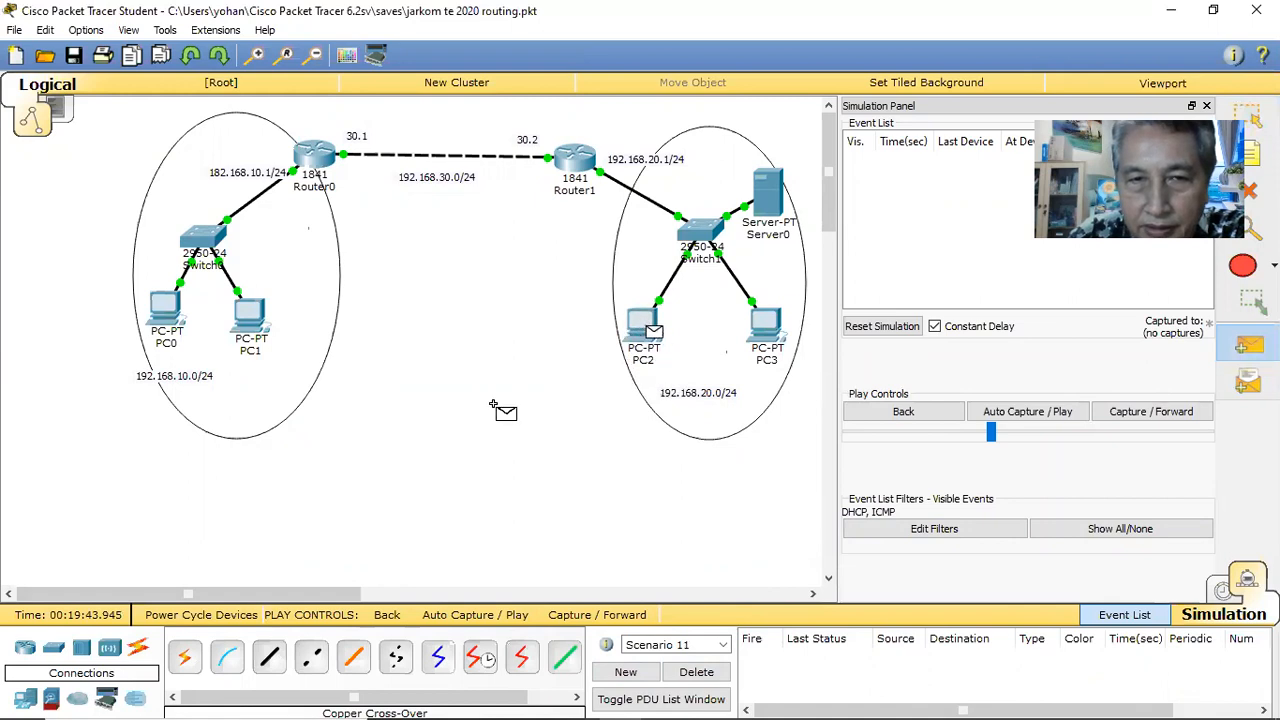
{"action": "left_click", "coordinate": [248, 318]}
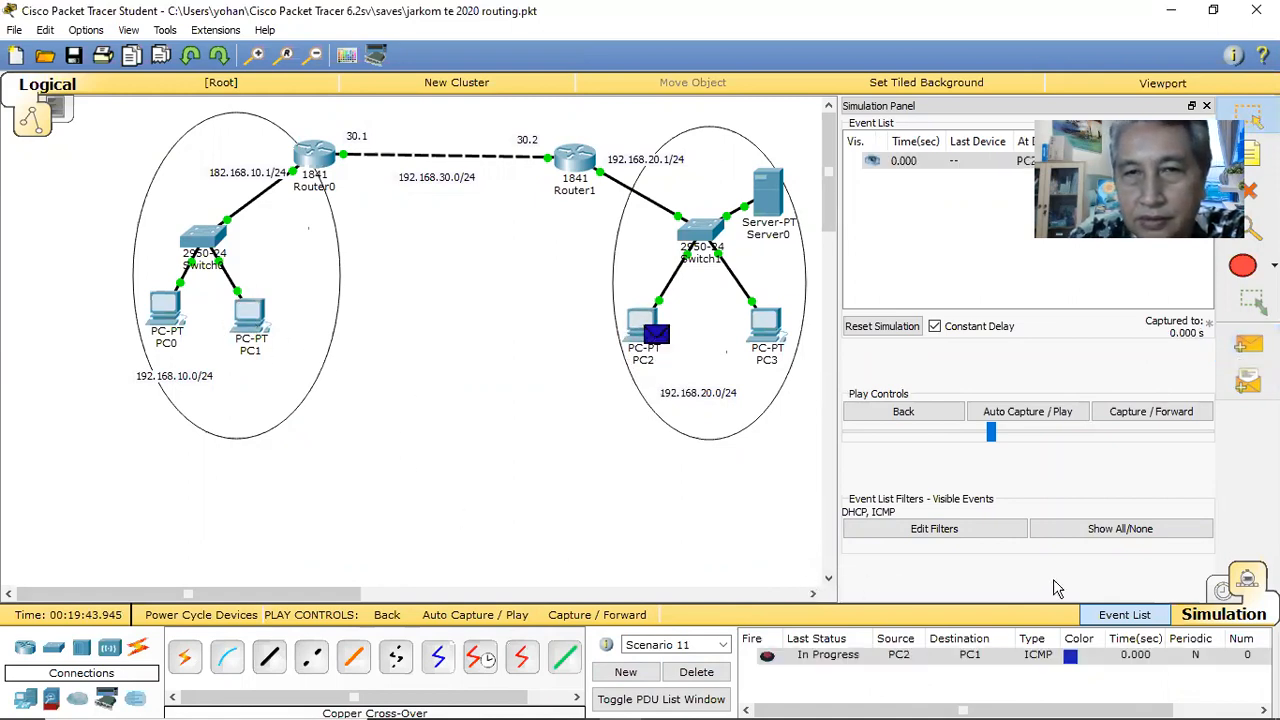
Advance the simulation until the packet reaches Router1, and examine the source and destination IPs in its outbound PDU details
{"action": "left_click", "coordinate": [1148, 418]}
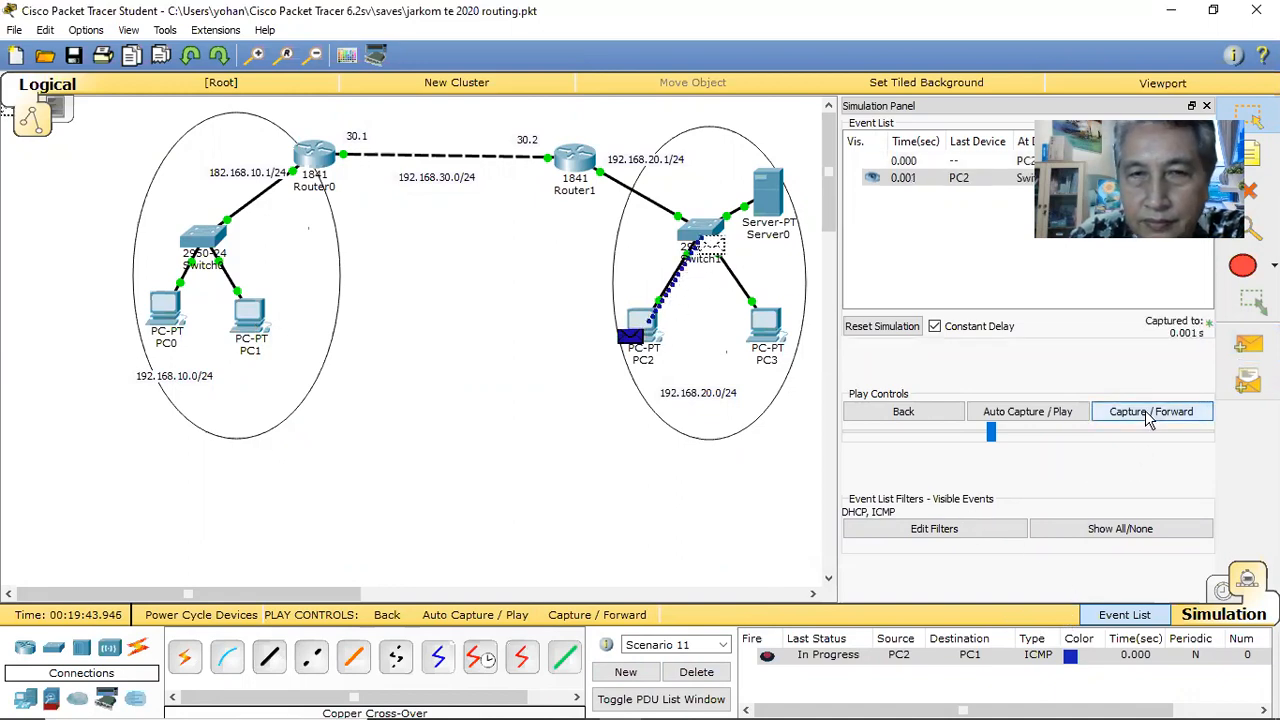
{"action": "left_click", "coordinate": [1148, 418]}
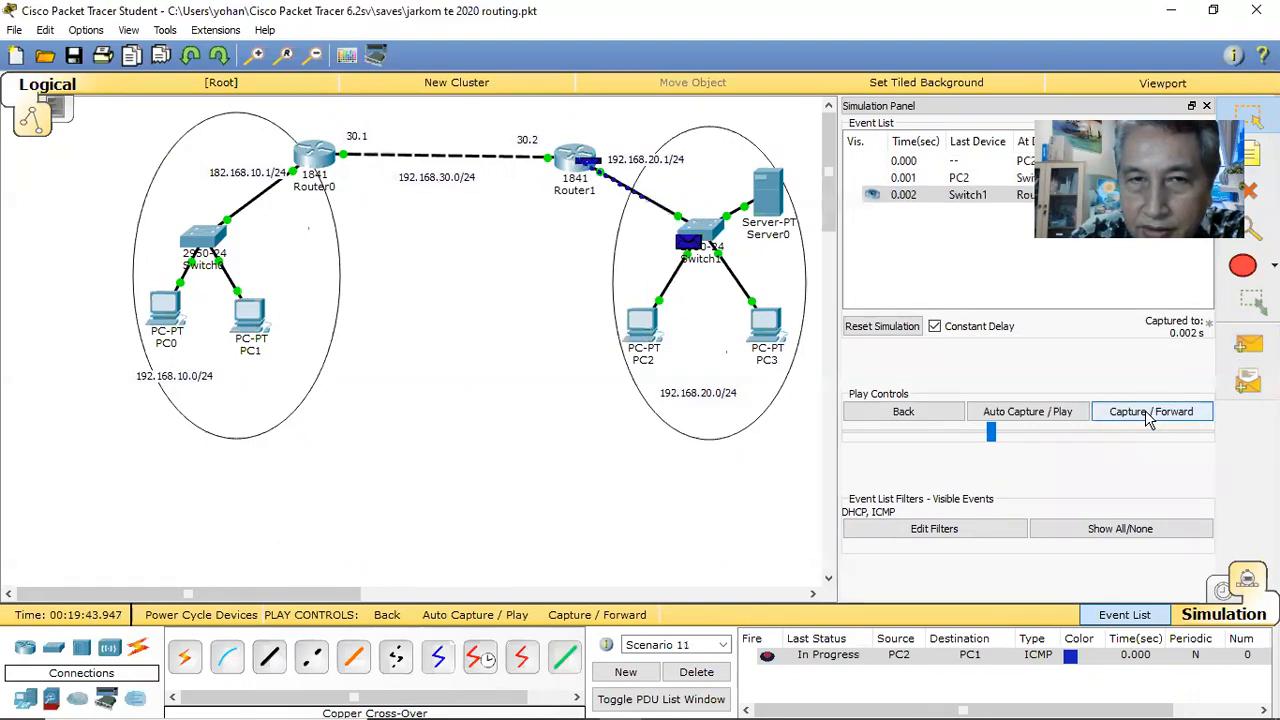
{"action": "left_click", "coordinate": [587, 170]}
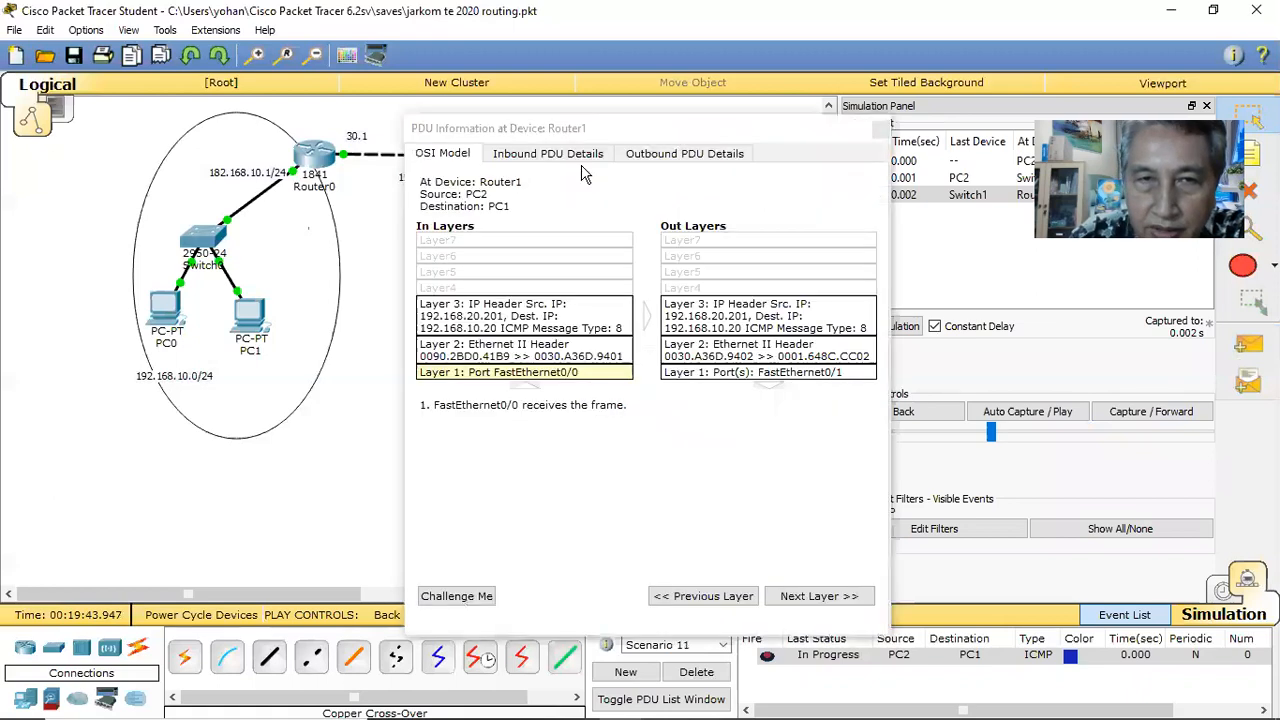
{"action": "left_click", "coordinate": [645, 157]}
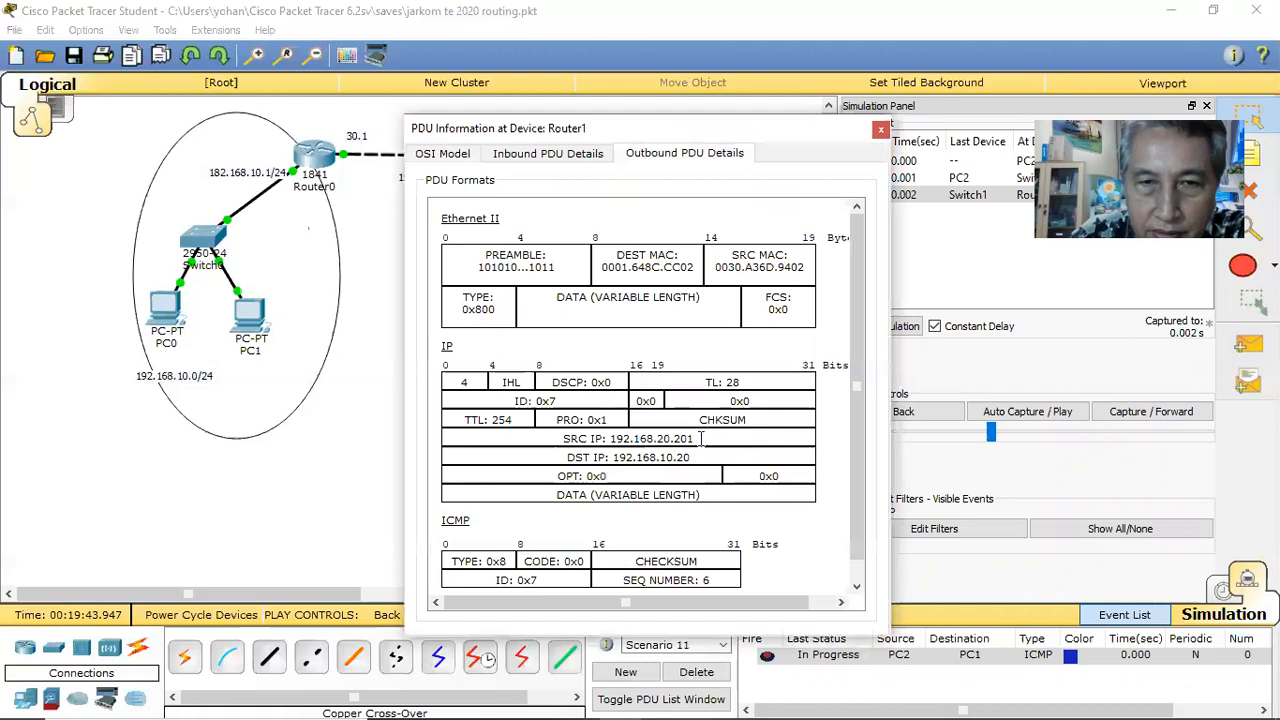
{"action": "left_click_drag", "start_coordinate": [697, 438], "coordinate": [681, 459]}
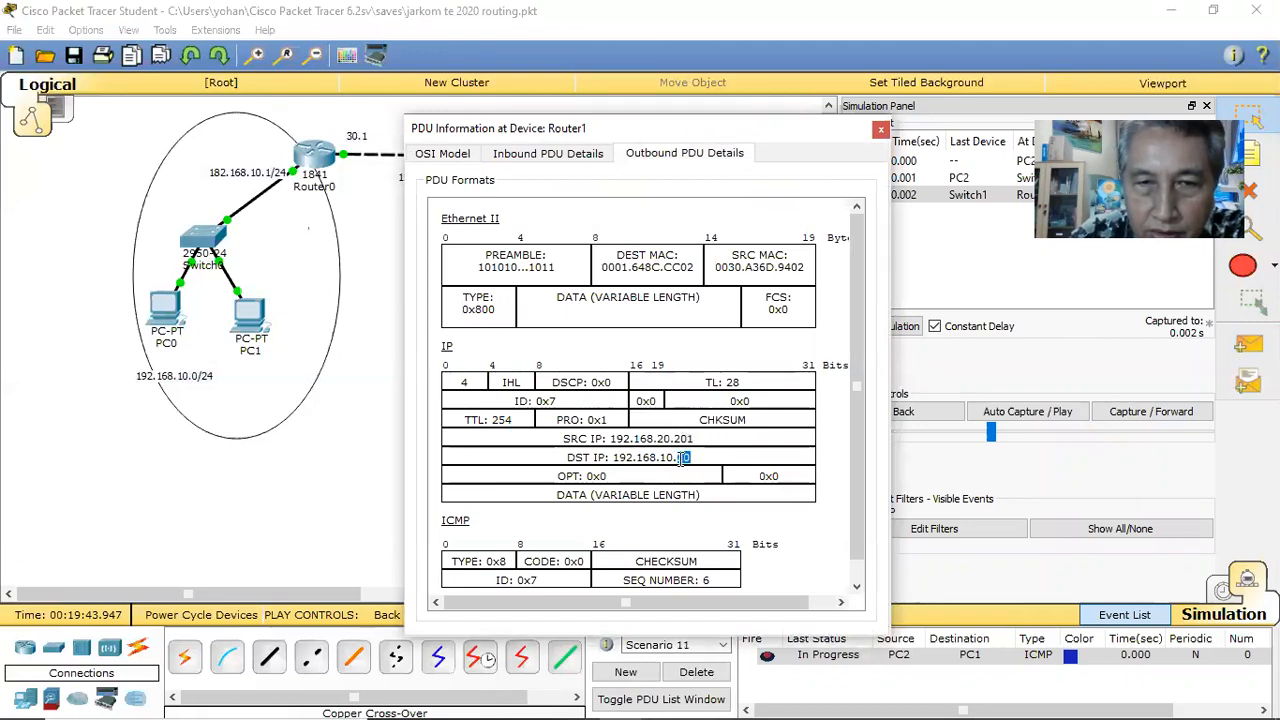
{"action": "left_click", "coordinate": [879, 129]}
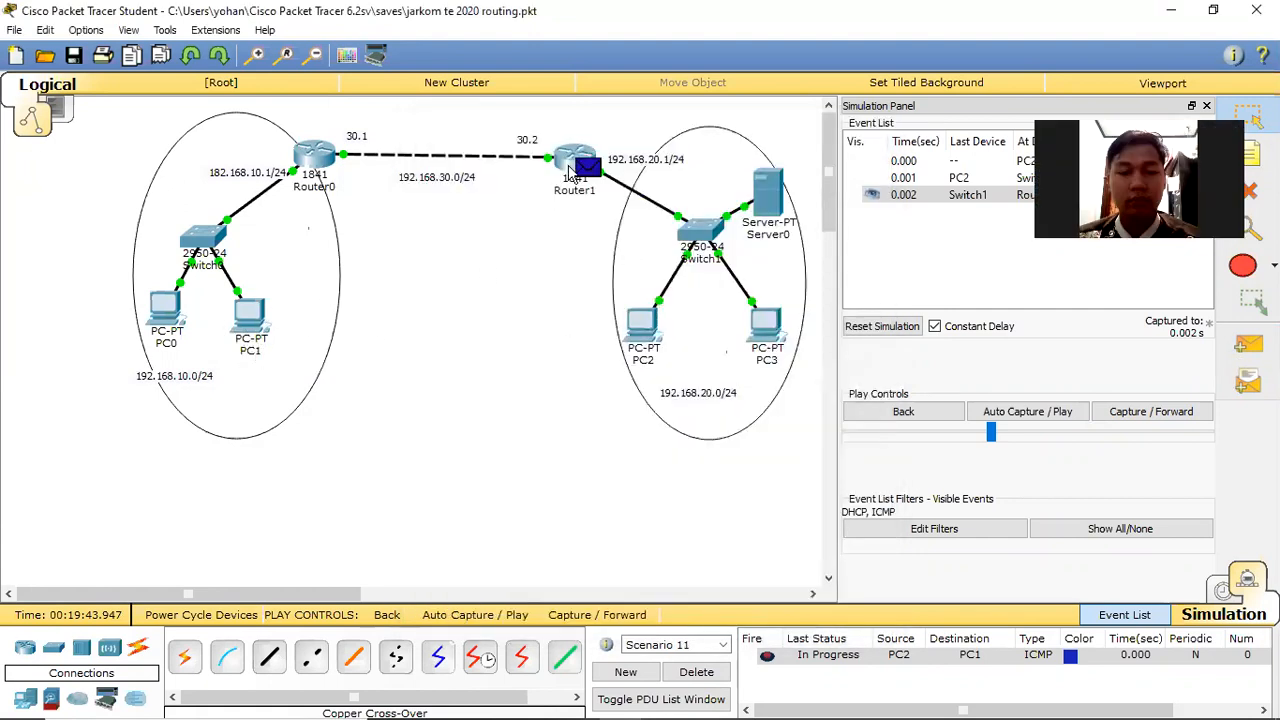
Check the router's interface addresses and advance the packet from Router1 through Router0 and Switch0 to PC1
{"action": "mouse_move", "coordinate": [575, 170]}
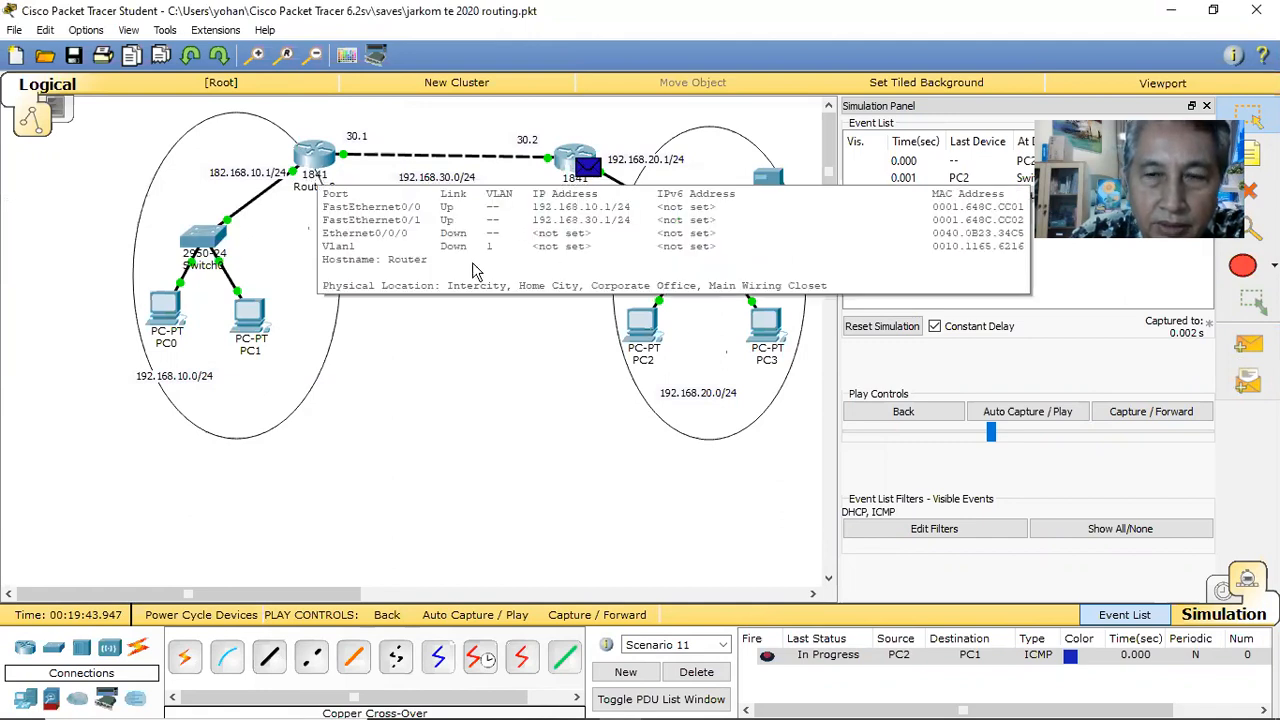
{"action": "left_click", "coordinate": [1156, 420]}
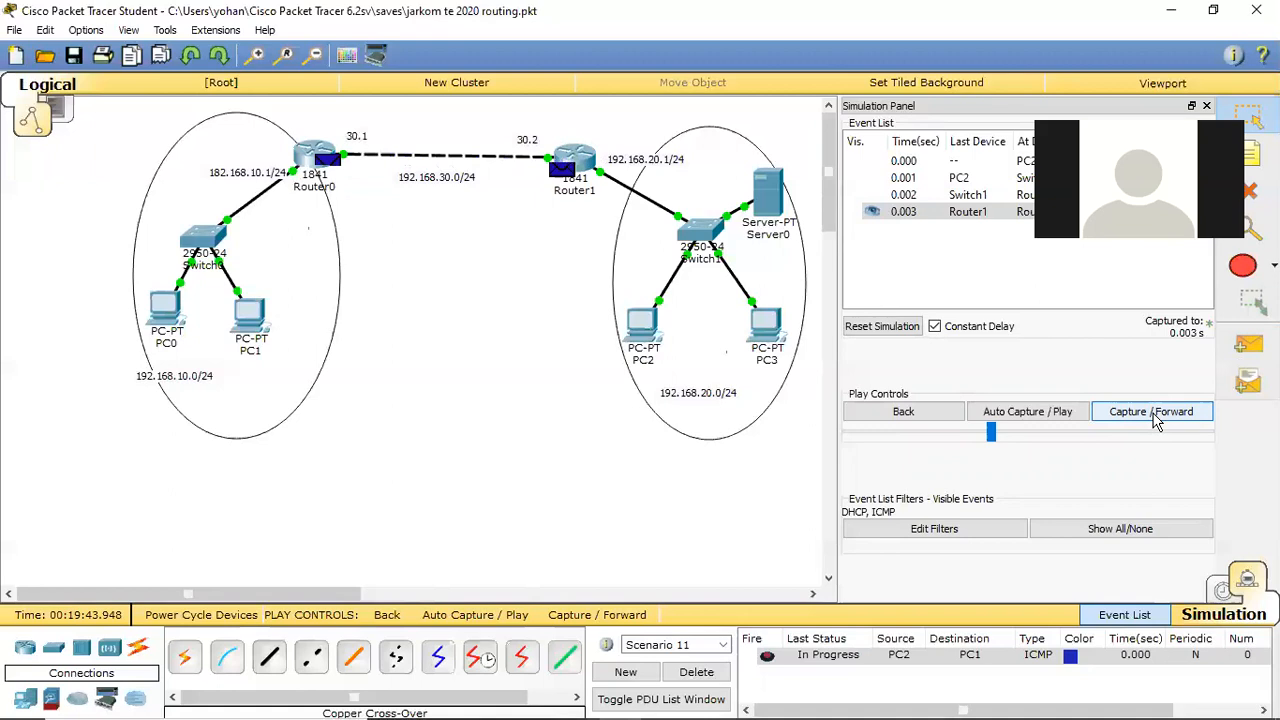
{"action": "left_click", "coordinate": [1156, 420]}
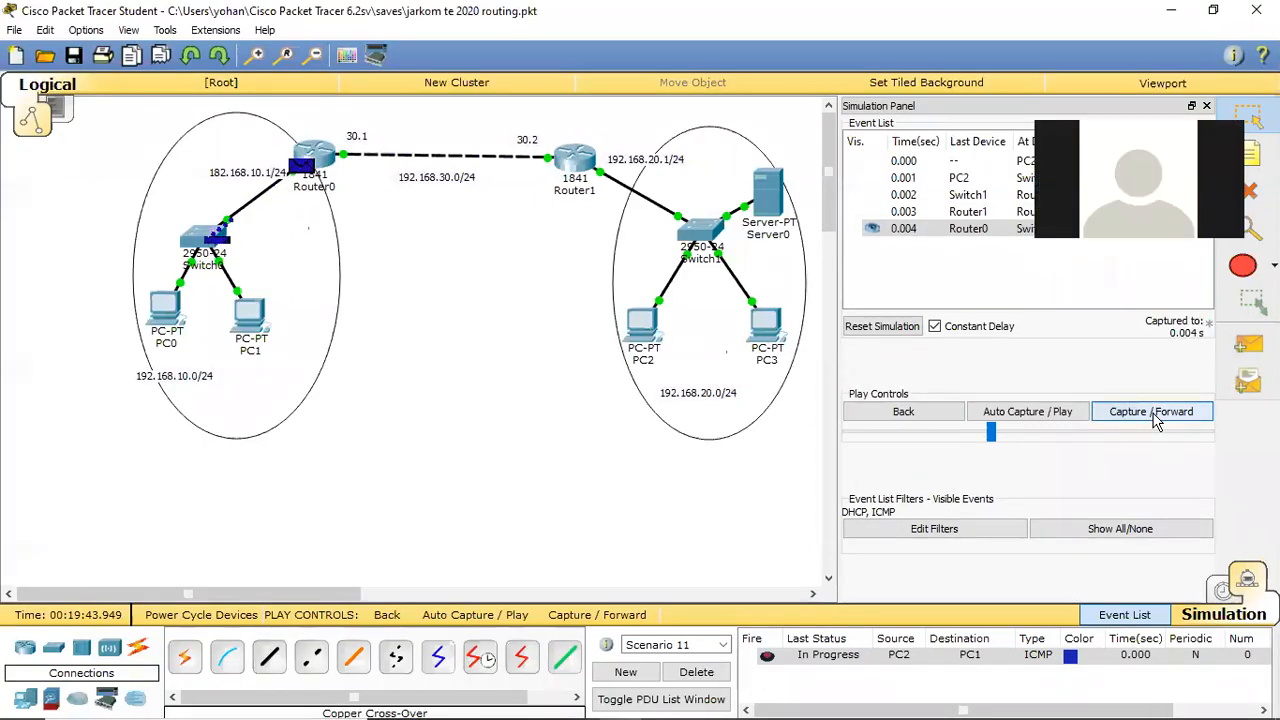
{"action": "left_click", "coordinate": [1156, 420]}
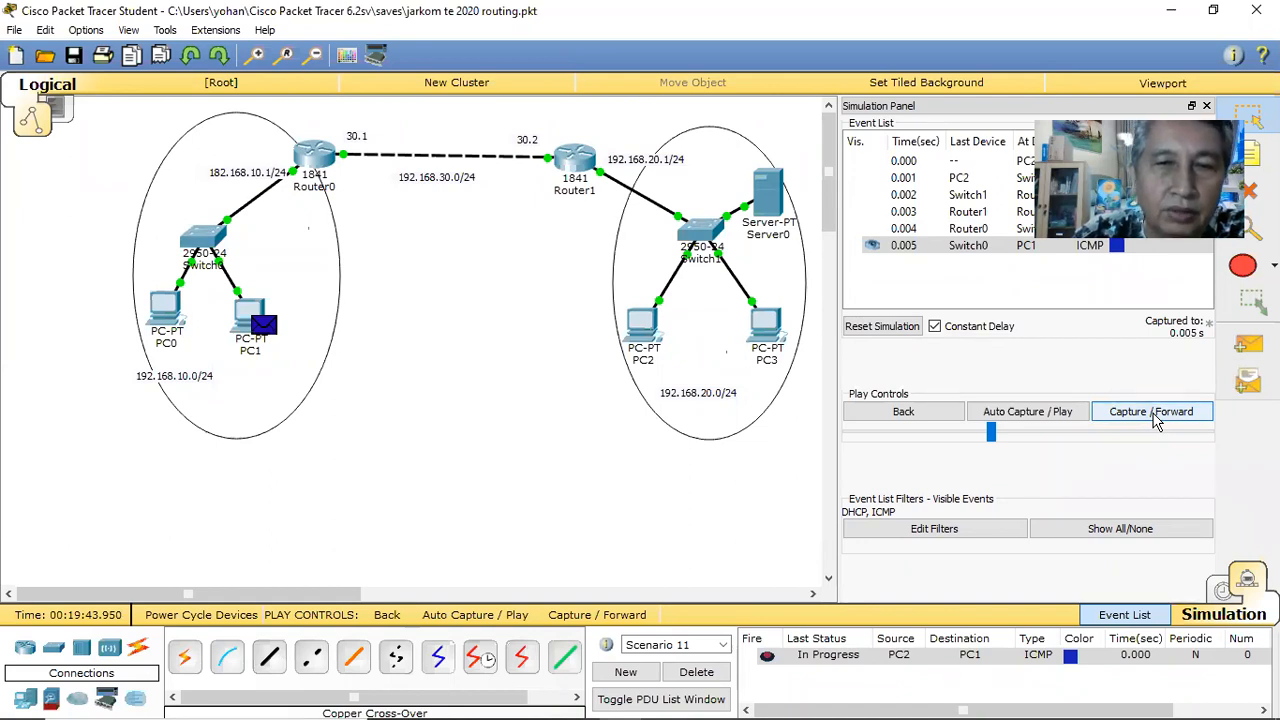
Advance the reply from PC1 through Switch0 to Router0 and review Router0's static routes
{"action": "left_click", "coordinate": [1155, 420]}
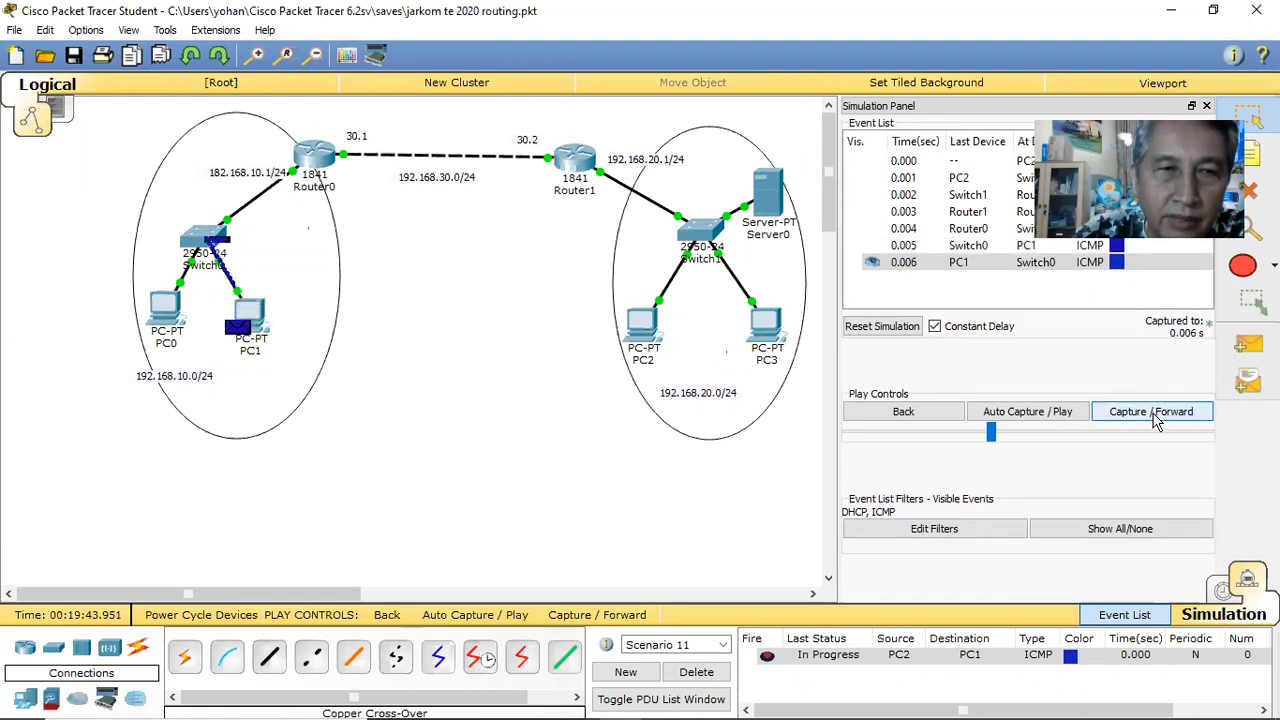
{"action": "left_click", "coordinate": [1155, 420]}
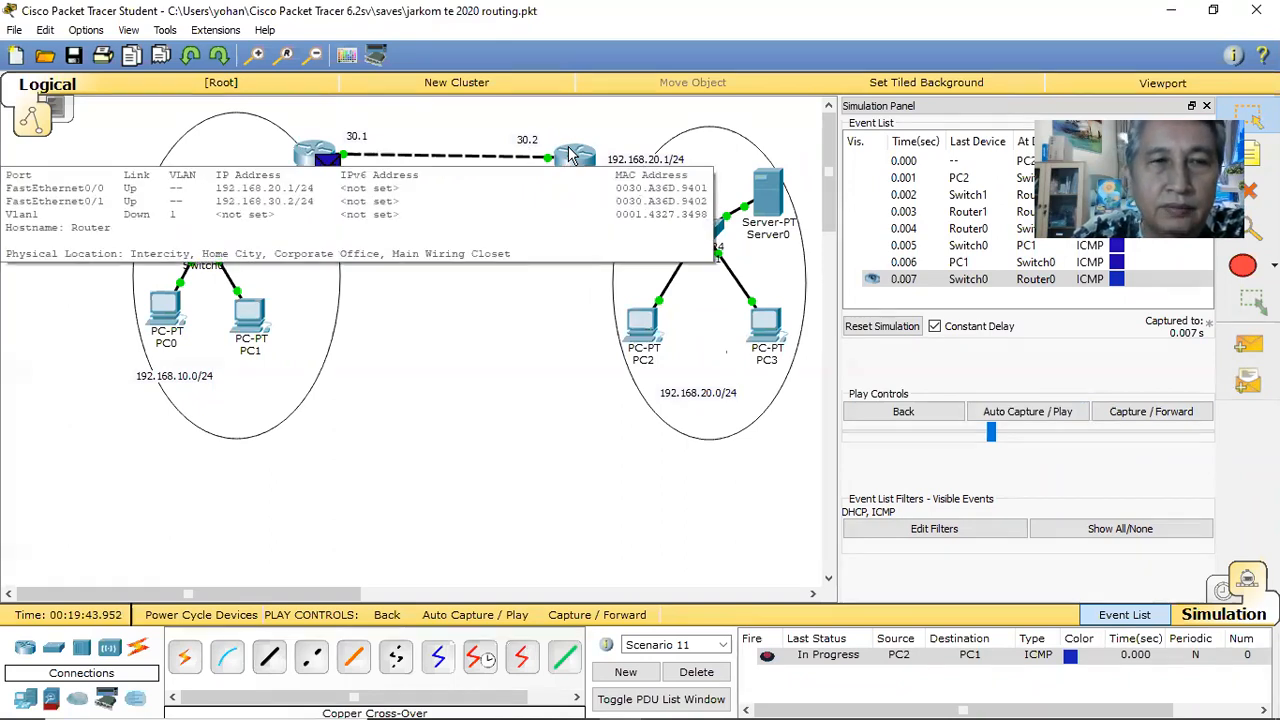
{"action": "left_click", "coordinate": [318, 152]}
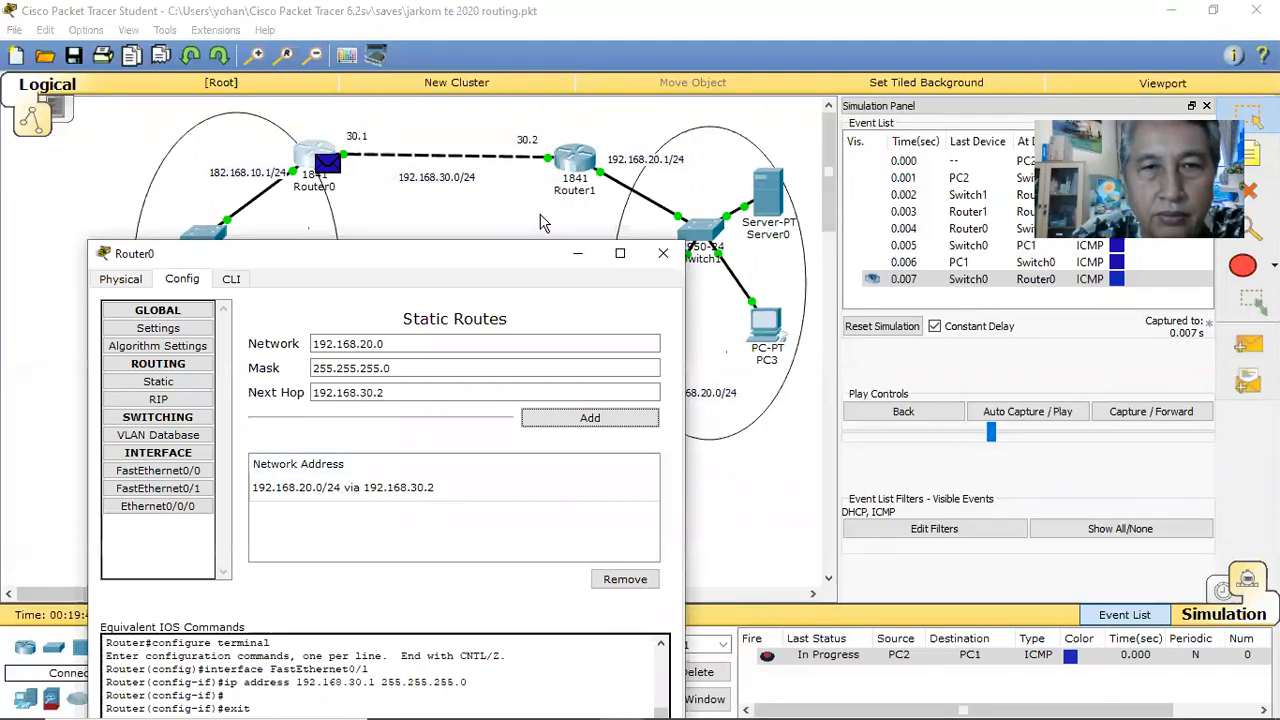
{"action": "left_click", "coordinate": [579, 254]}
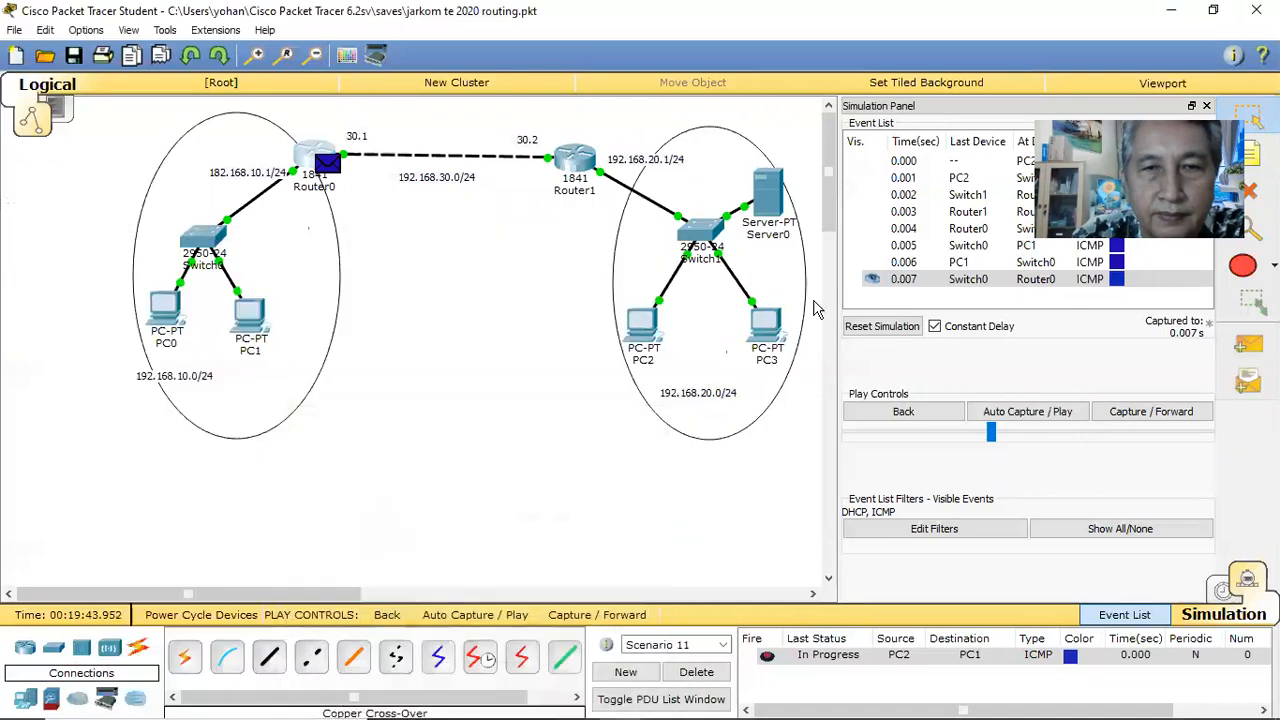
Advance the reply from Router0 through Router1 and Switch1 until it arrives at PC2
{"action": "left_click", "coordinate": [1148, 418]}
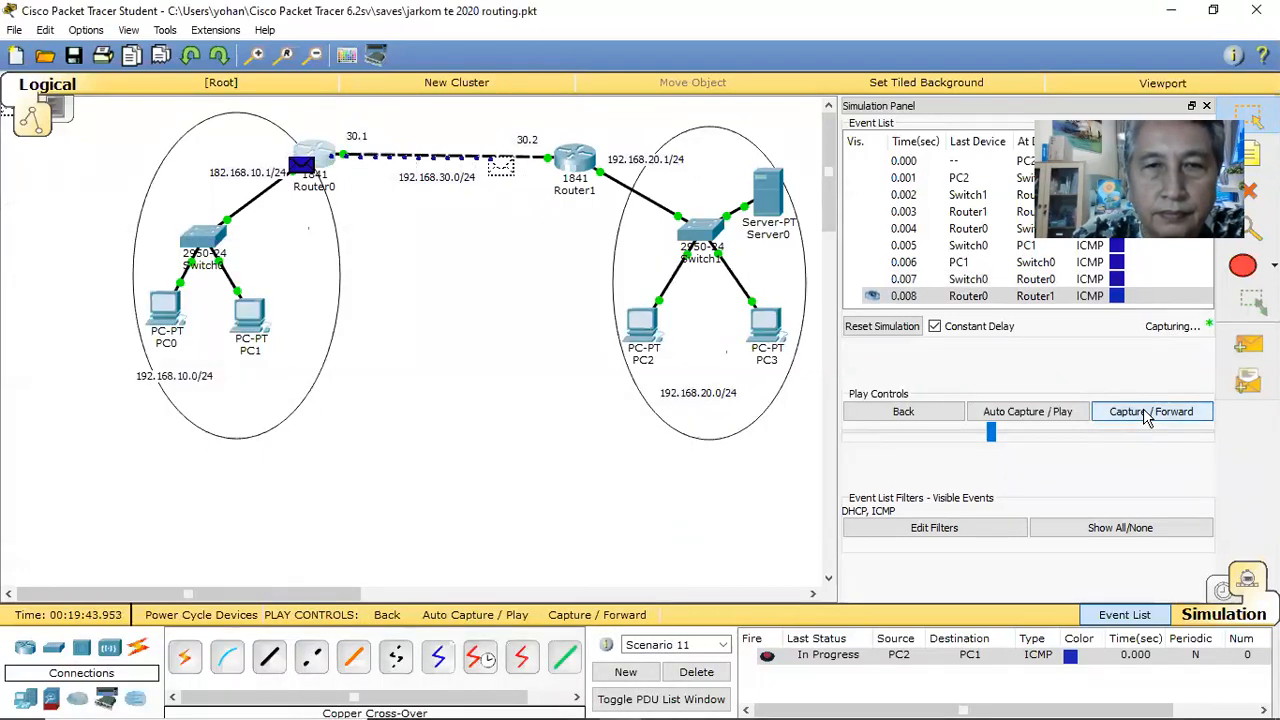
{"action": "left_click", "coordinate": [1148, 418]}
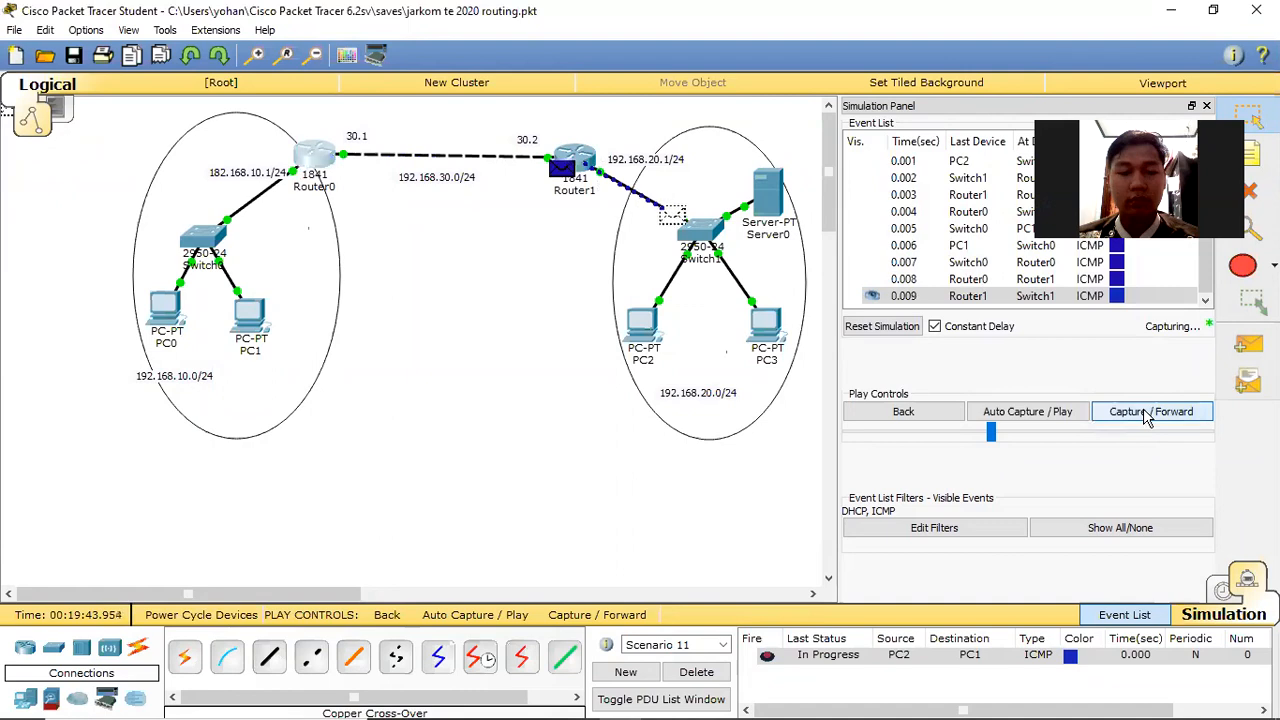
{"action": "left_click", "coordinate": [1148, 418]}
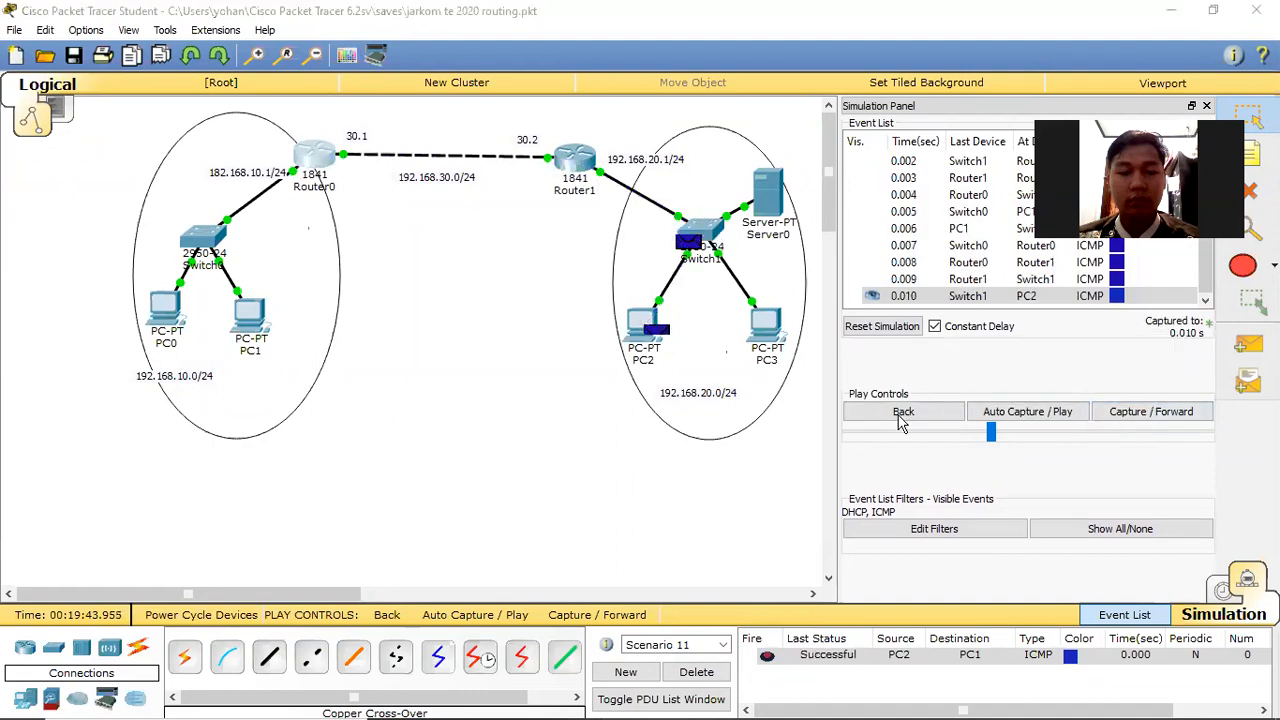
{"action": "left_click", "coordinate": [1136, 416]}
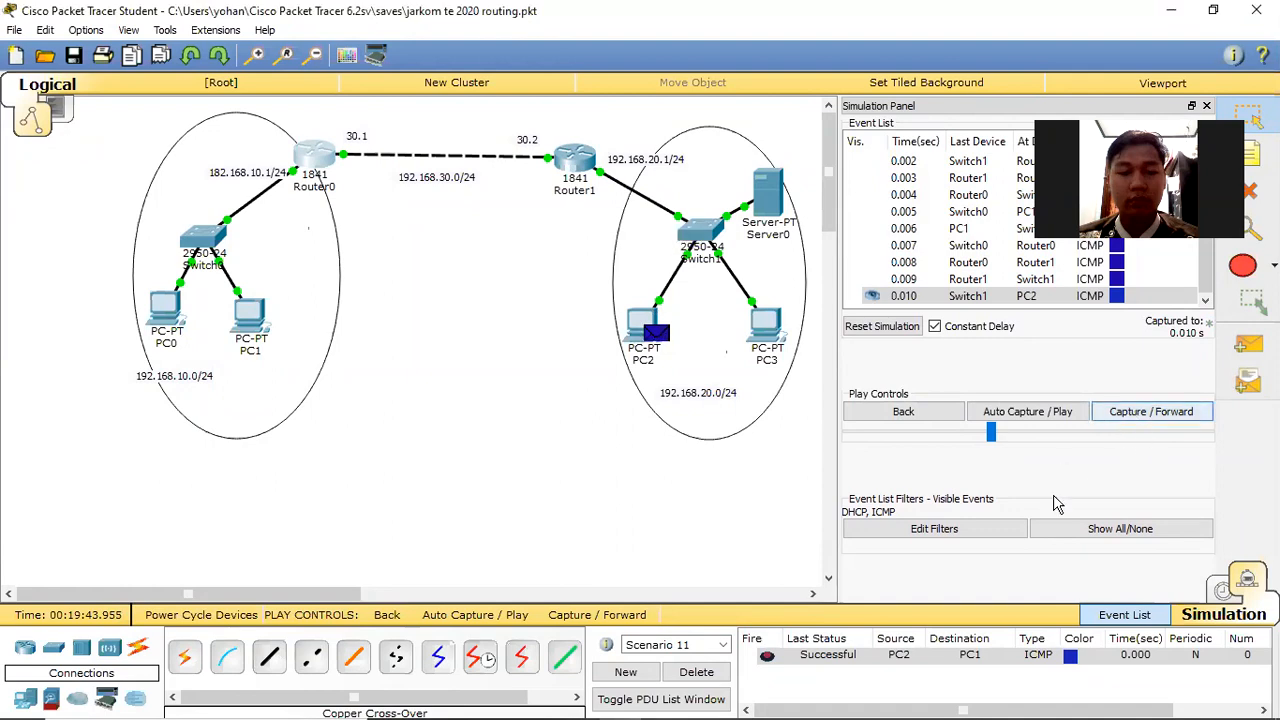